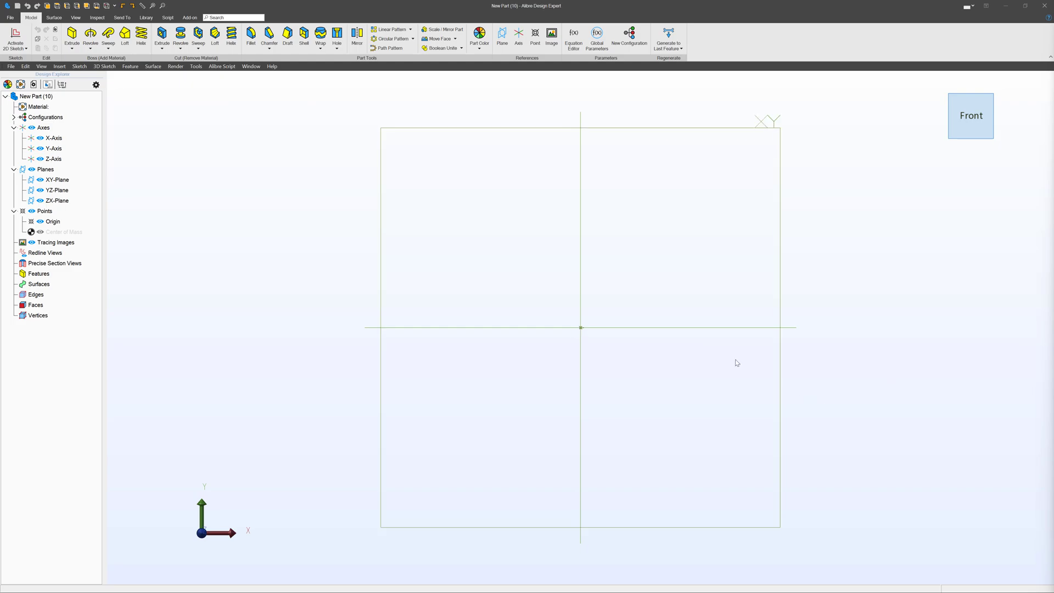
Start a sketch on the XY plane and draw a horizontal line from the origin along the positive X direction.
click(714, 330)
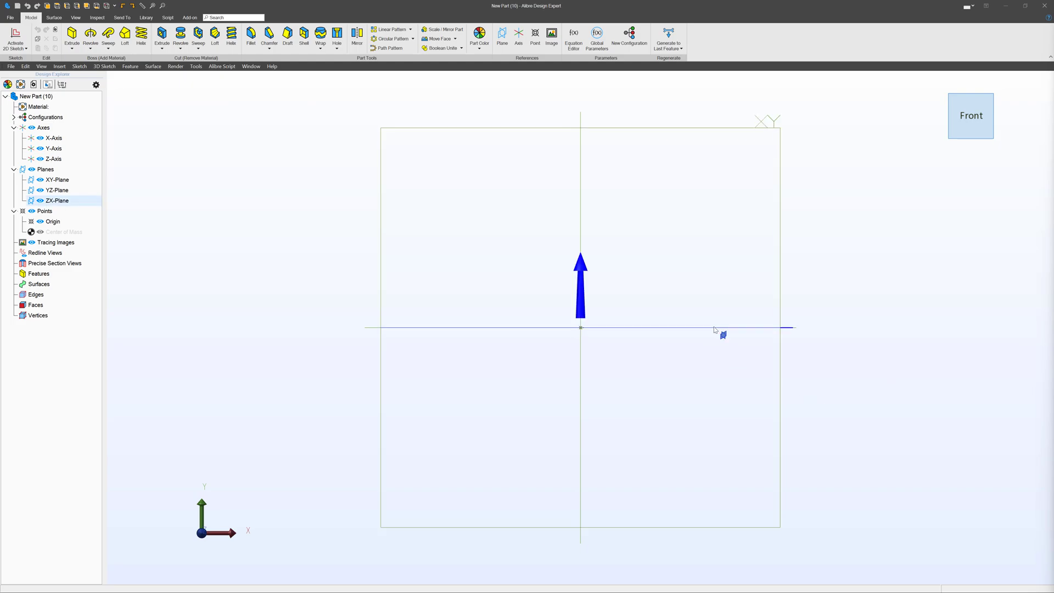
click(642, 318)
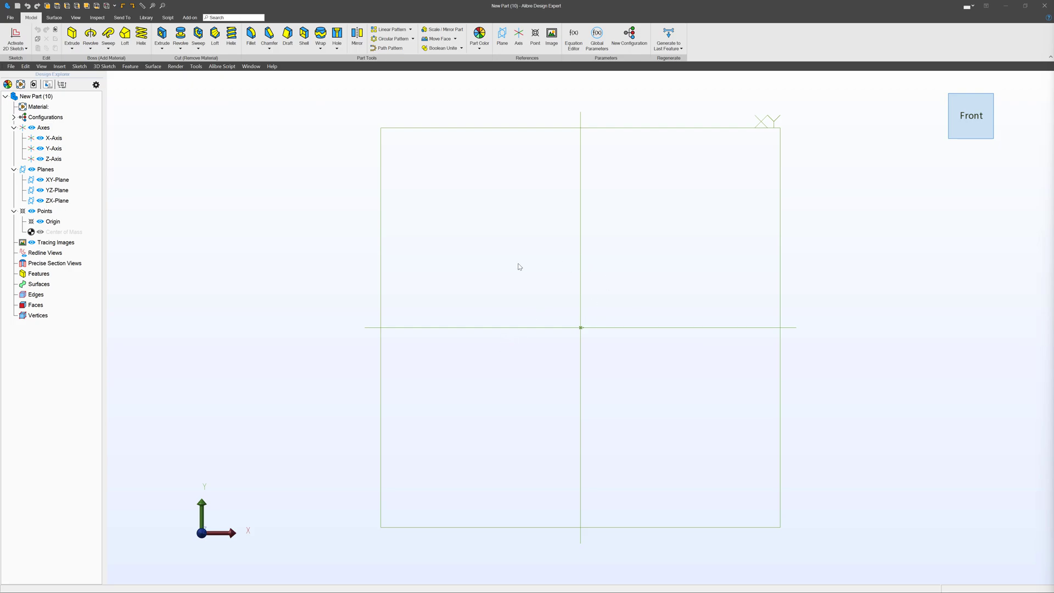
click(638, 132)
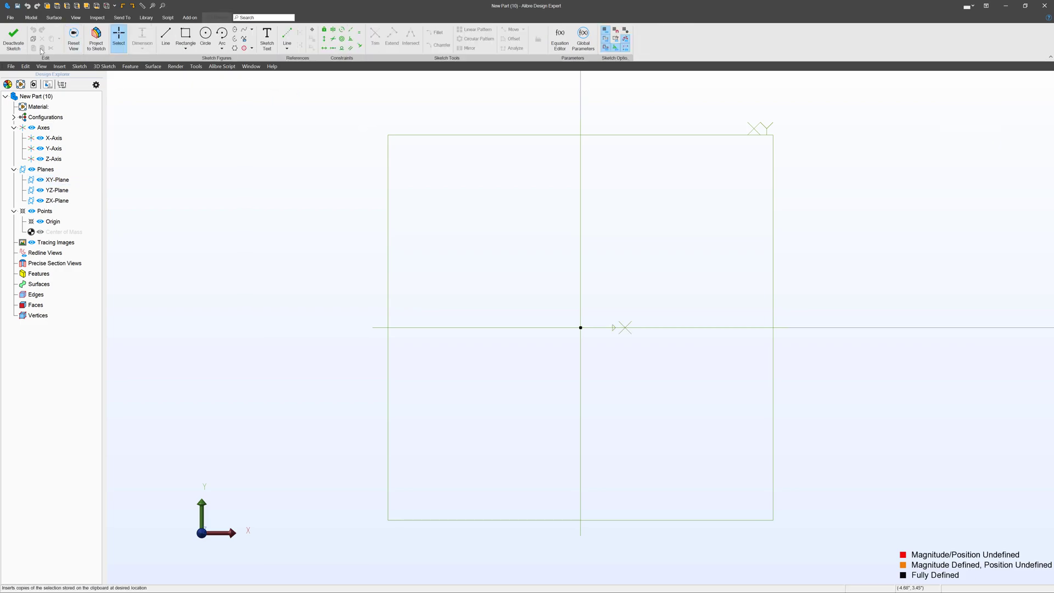
click(166, 35)
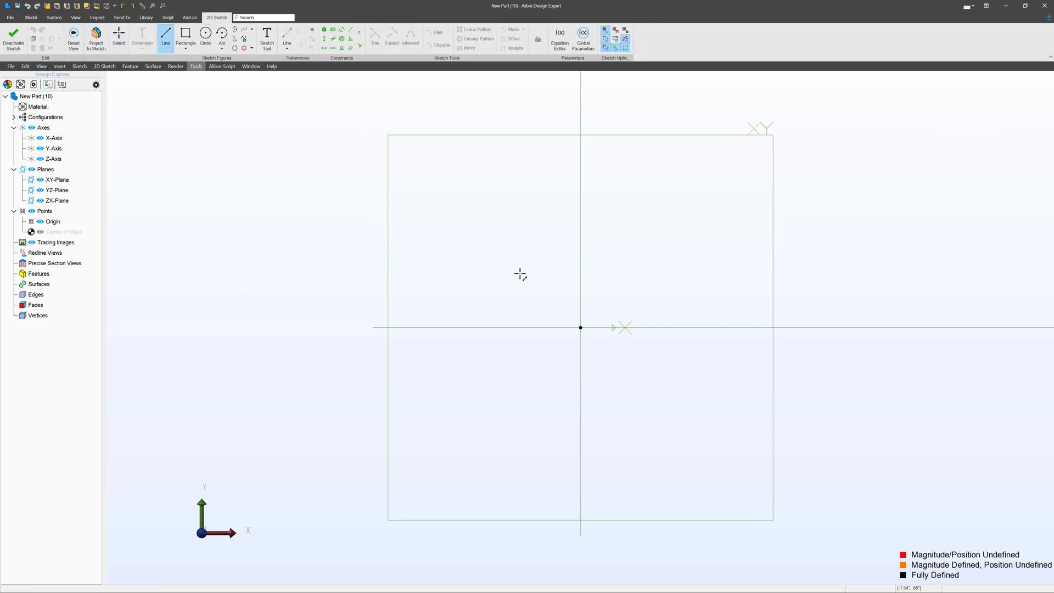
click(580, 327)
click(769, 328)
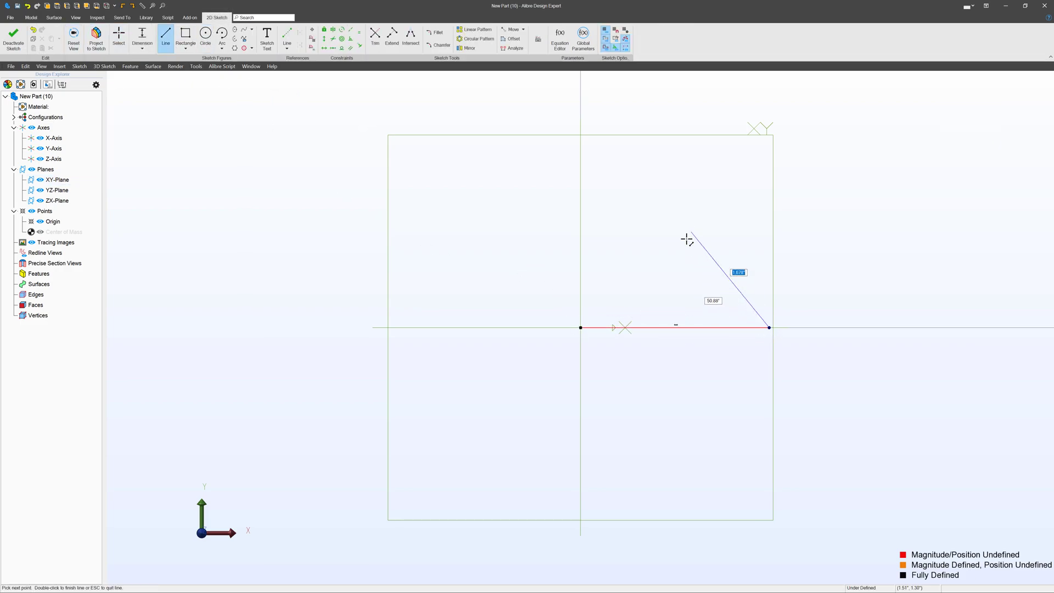
scroll(637, 369, down, 5)
key(Escape)
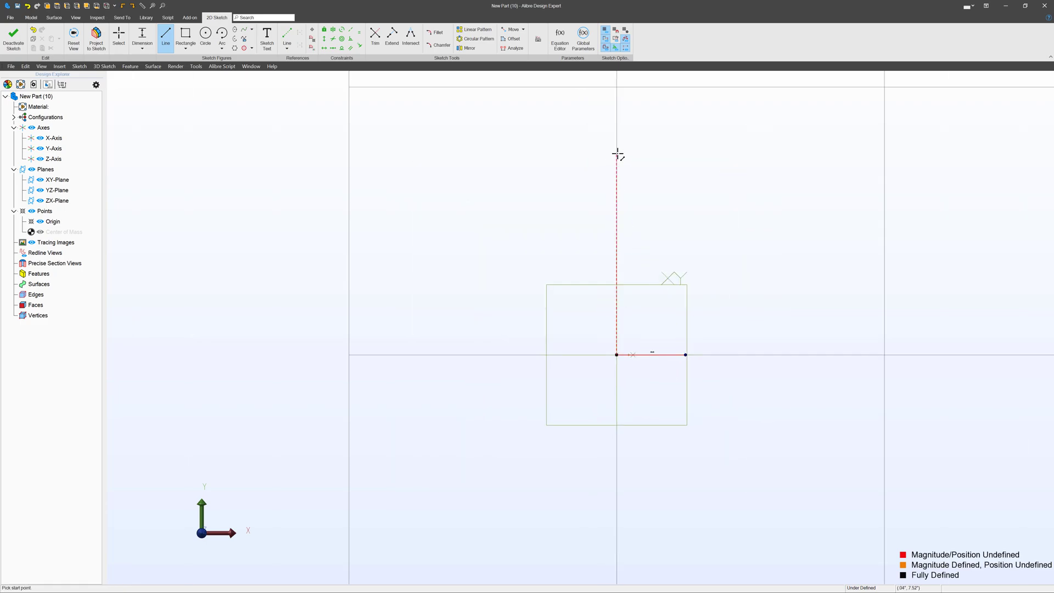
Draw a second horizontal line about 2.3 in long, starting near the vertical axis about 7.5 in above the origin.
click(617, 154)
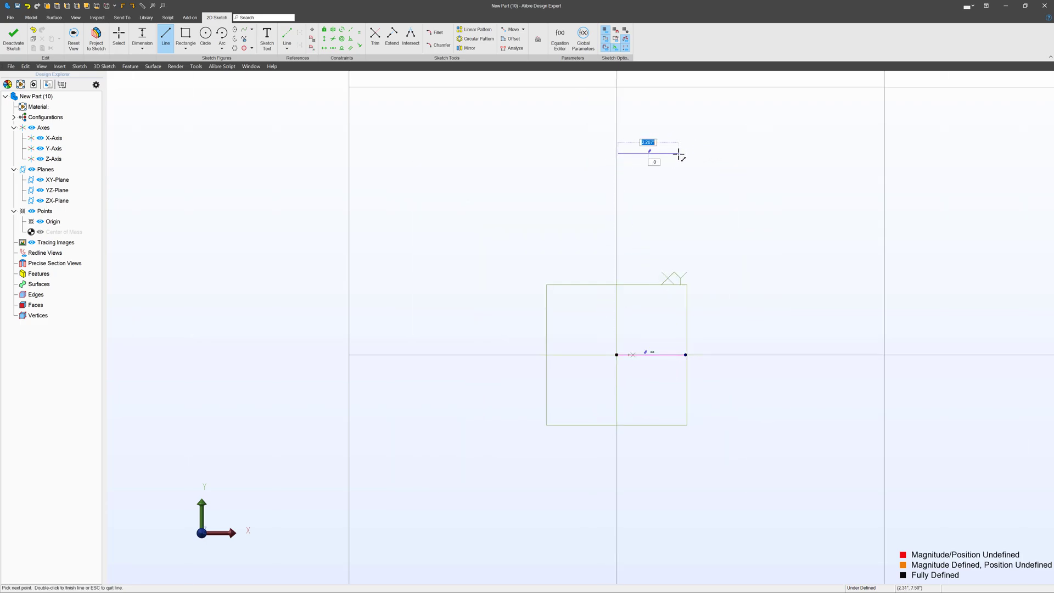
double_click(679, 155)
Dimension the vertical distance from the origin to the upper line's inner endpoint and set it to 10 in.
click(118, 38)
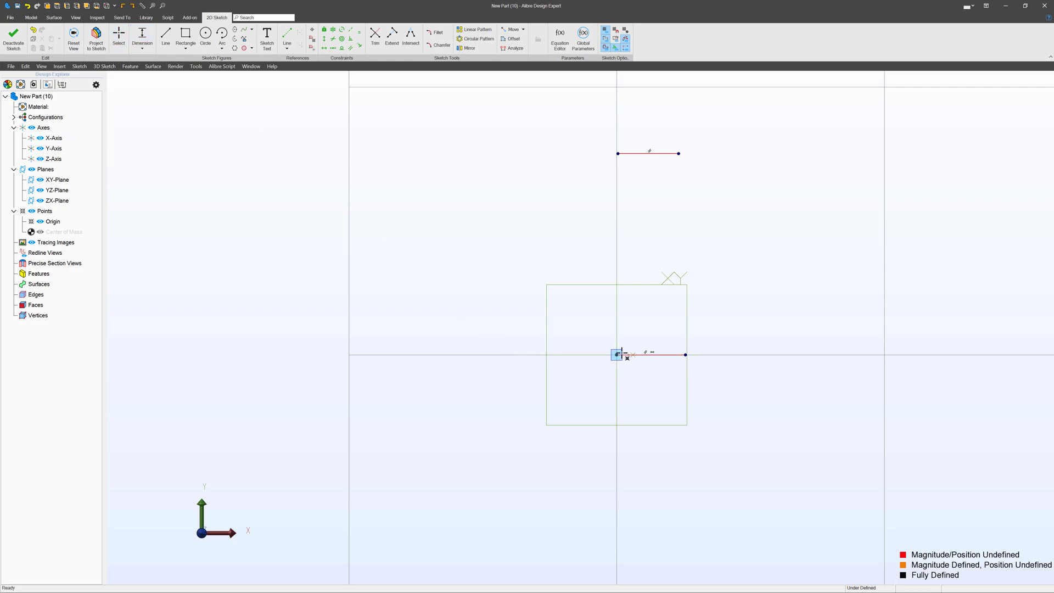
click(618, 153)
click(555, 193)
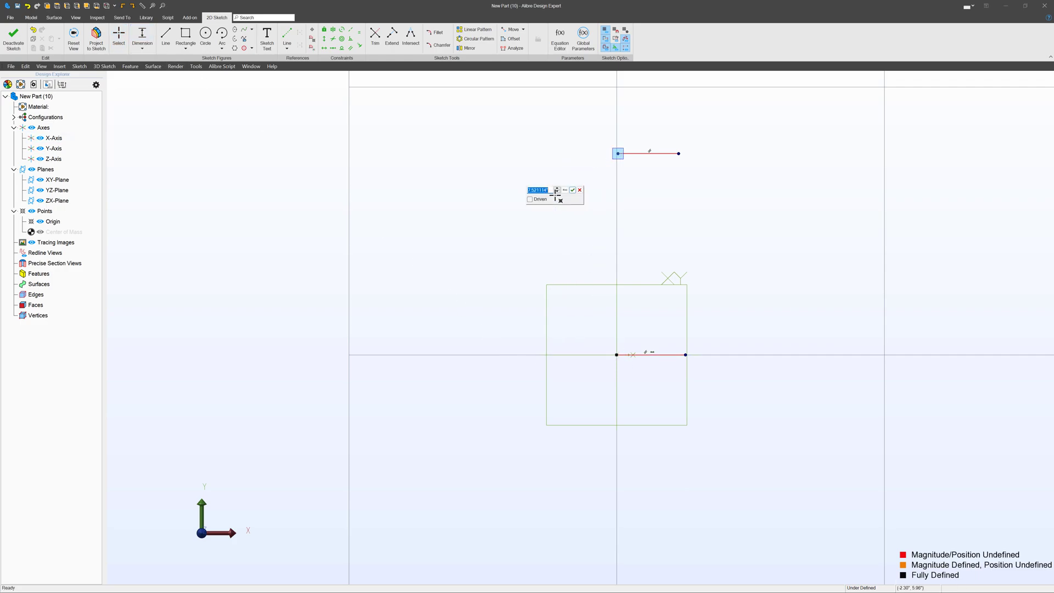
text(10)
key(Return)
scroll(459, 272, down, 3)
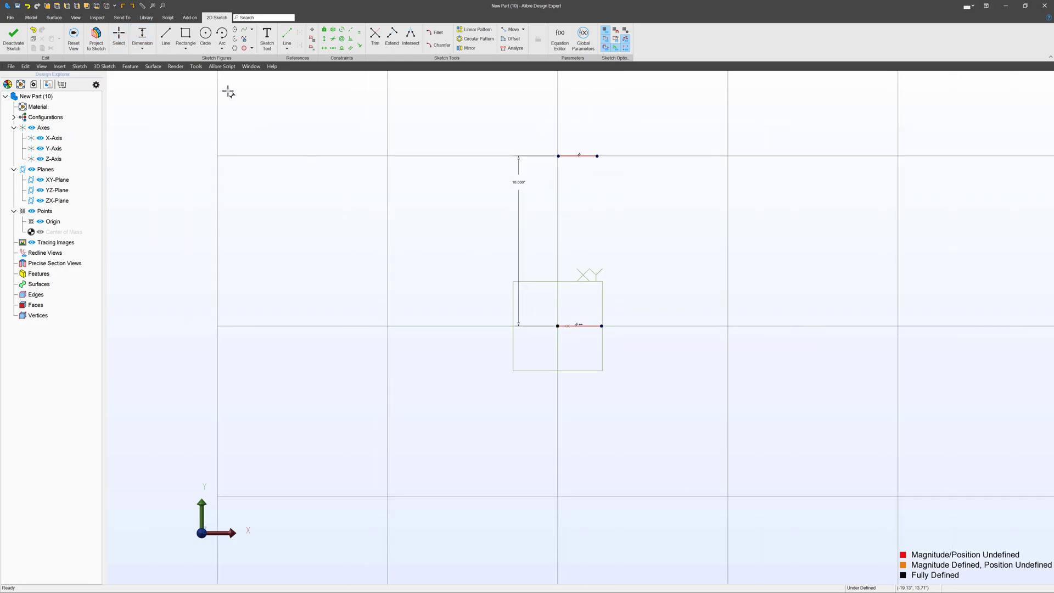
Draw a wavy spline from the lower line's outer end through four intermediate points to the upper line's outer end.
click(165, 37)
click(602, 326)
click(629, 292)
click(603, 257)
click(641, 218)
click(614, 181)
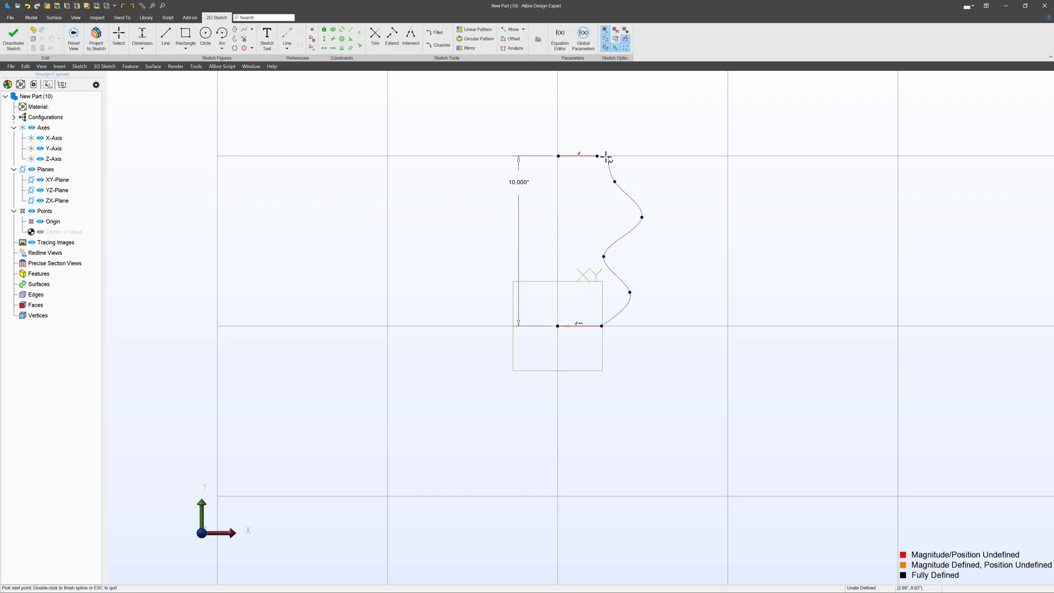
double_click(597, 156)
Dimension the lower horizontal line and set its length to 1 in.
scroll(565, 208, up, 3)
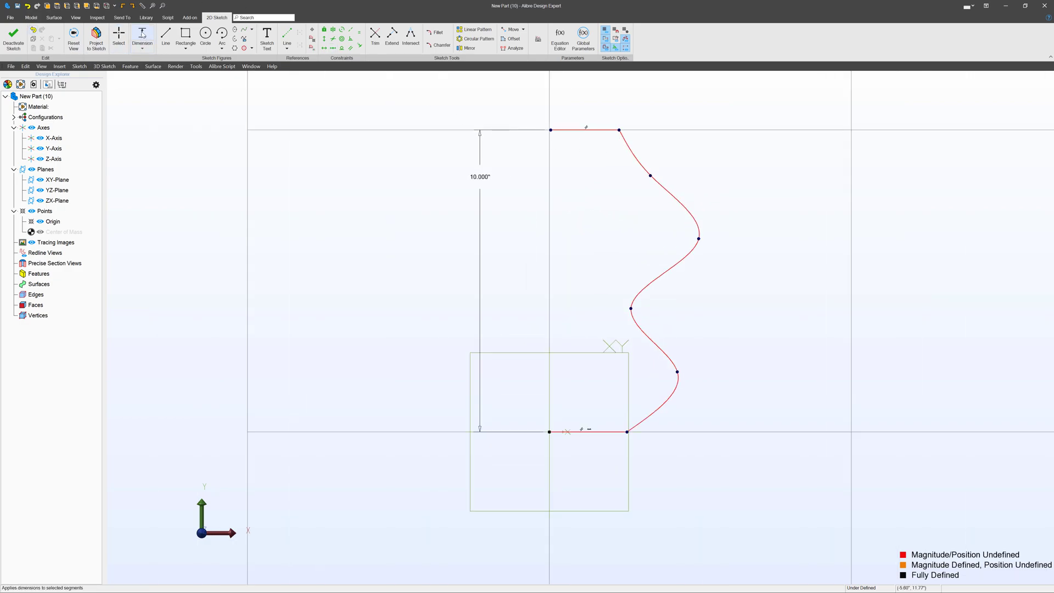
click(584, 431)
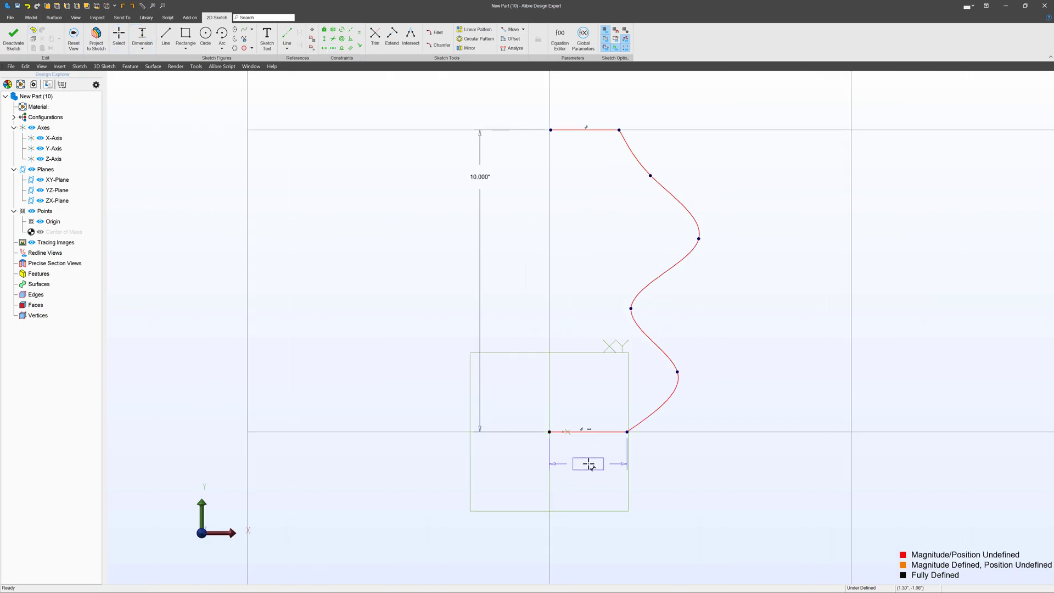
click(589, 465)
text(1.000")
key(Return)
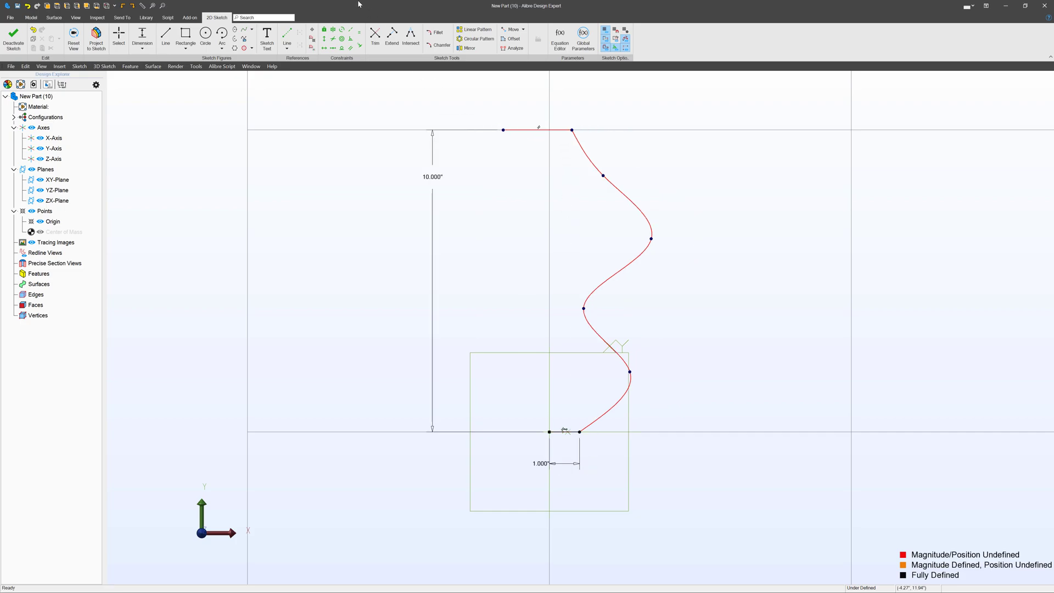
key(Escape)
Apply a vertical constraint between the origin and the upper line's inner endpoint.
click(322, 38)
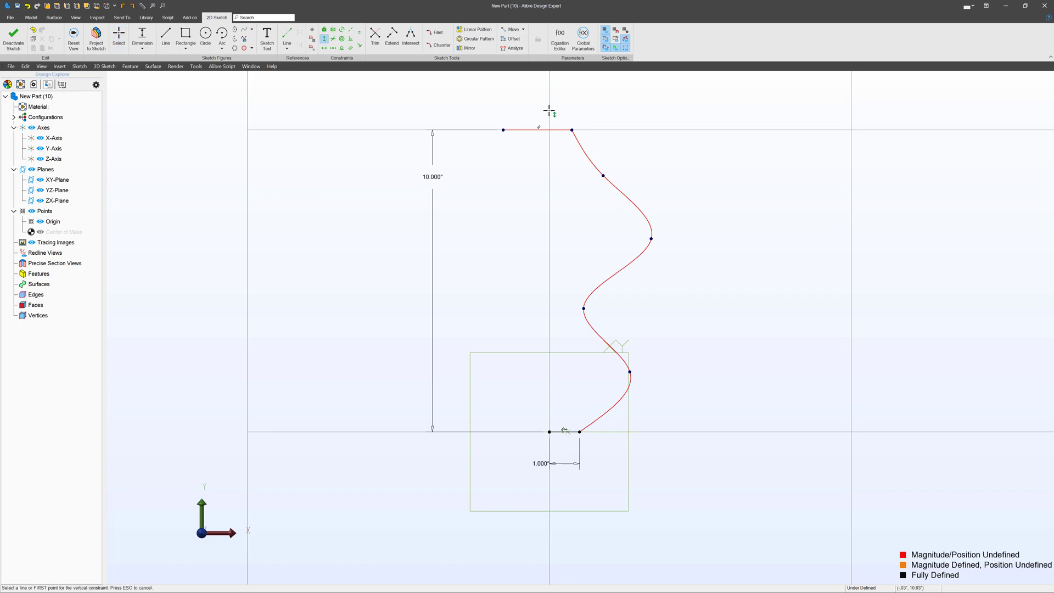
click(550, 432)
click(503, 130)
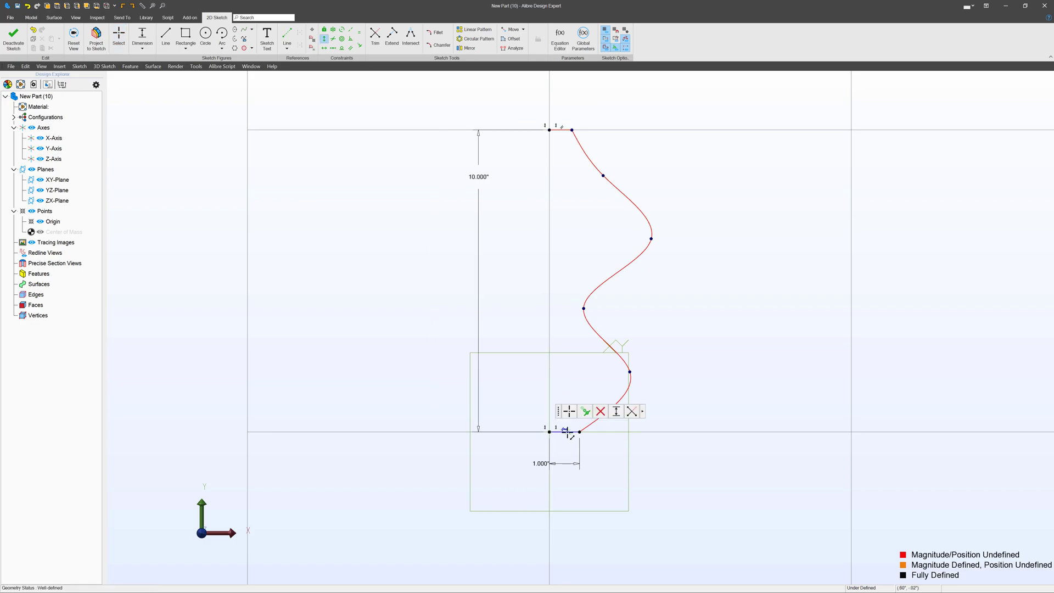
key(Escape)
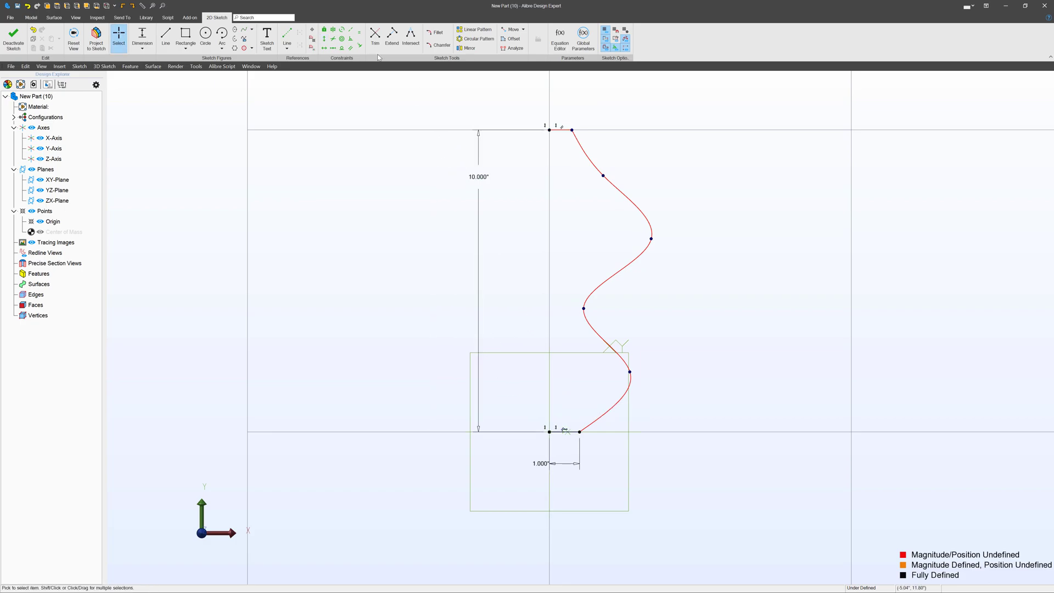
Close the profile with a vertical line from the origin to the upper line's inner endpoint.
key(l)
click(549, 431)
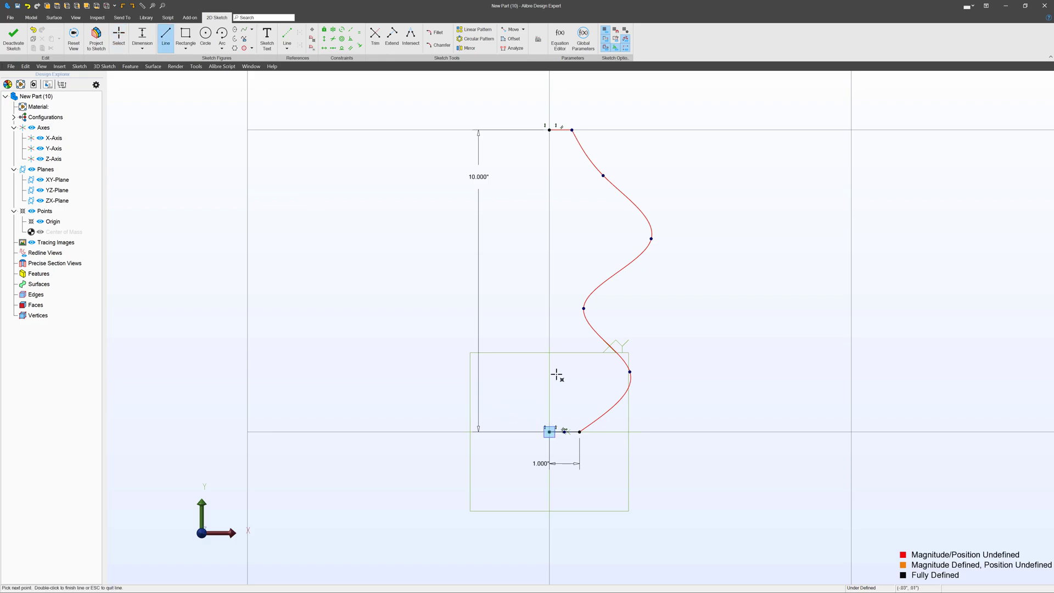
click(550, 129)
key(Escape)
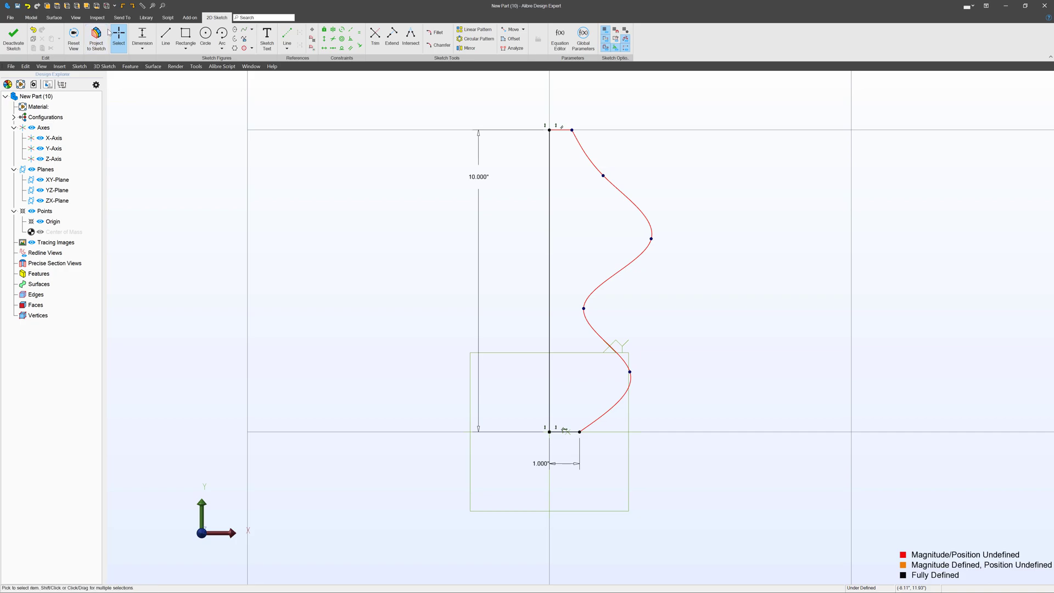
Apply an equal constraint between the upper and lower horizontal lines.
click(358, 33)
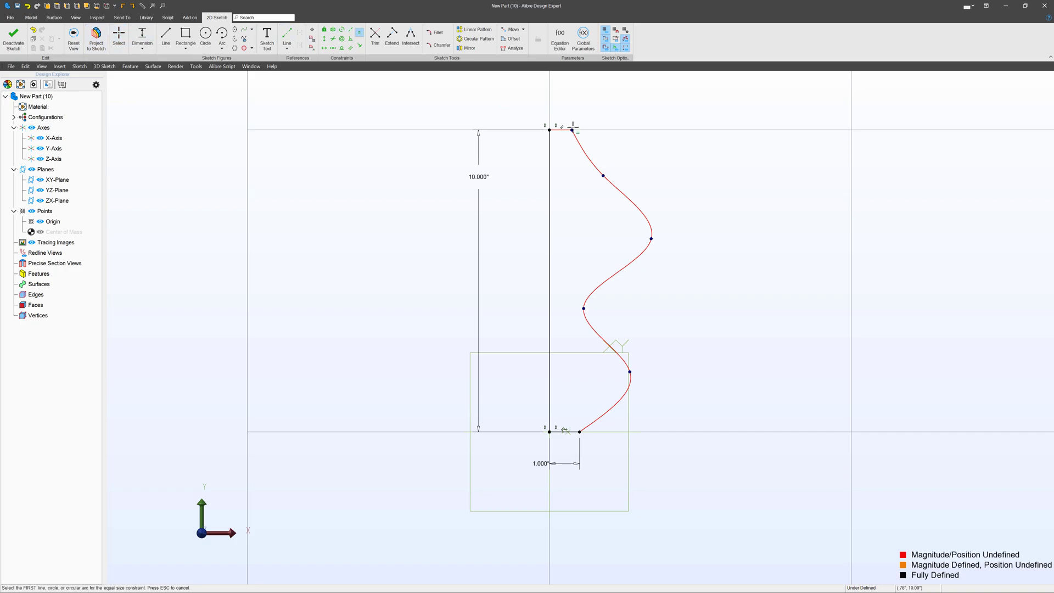
scroll(565, 130, up, 5)
click(565, 129)
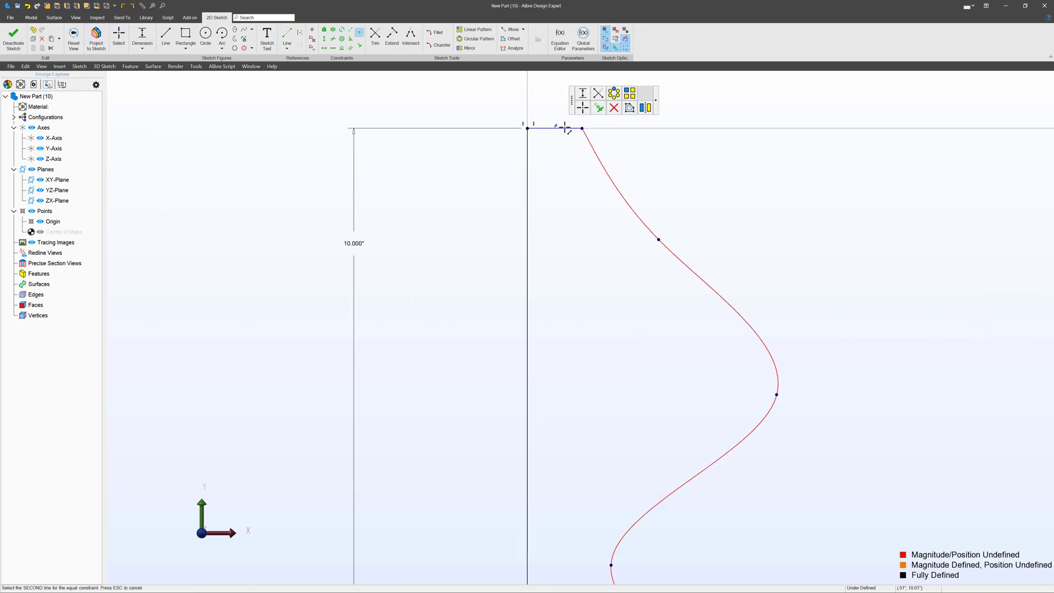
scroll(564, 129, down, 5)
scroll(563, 426, up, 2)
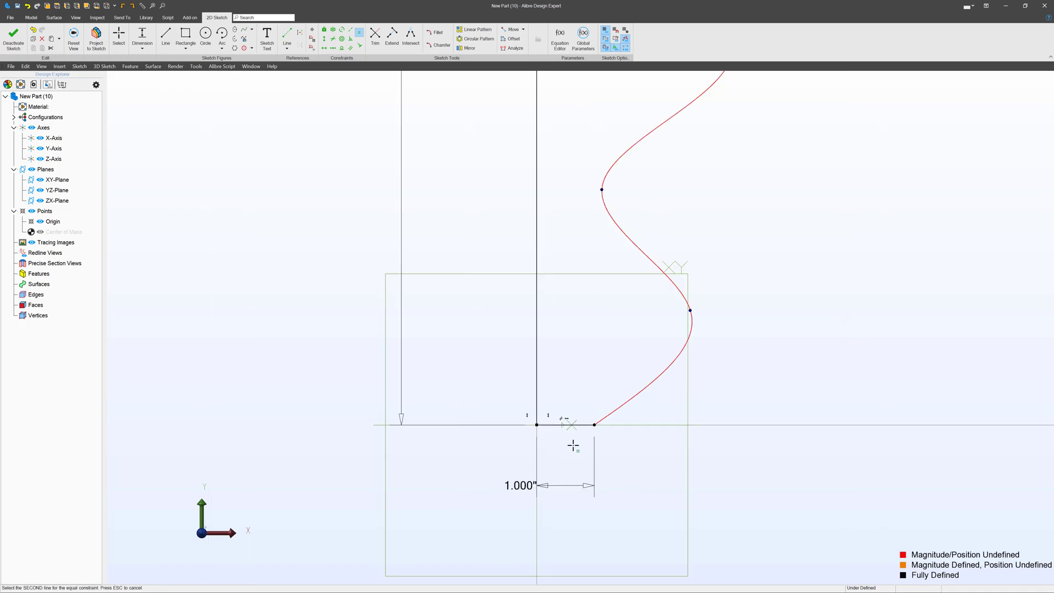
click(550, 426)
scroll(582, 439, down, 3)
key(Escape)
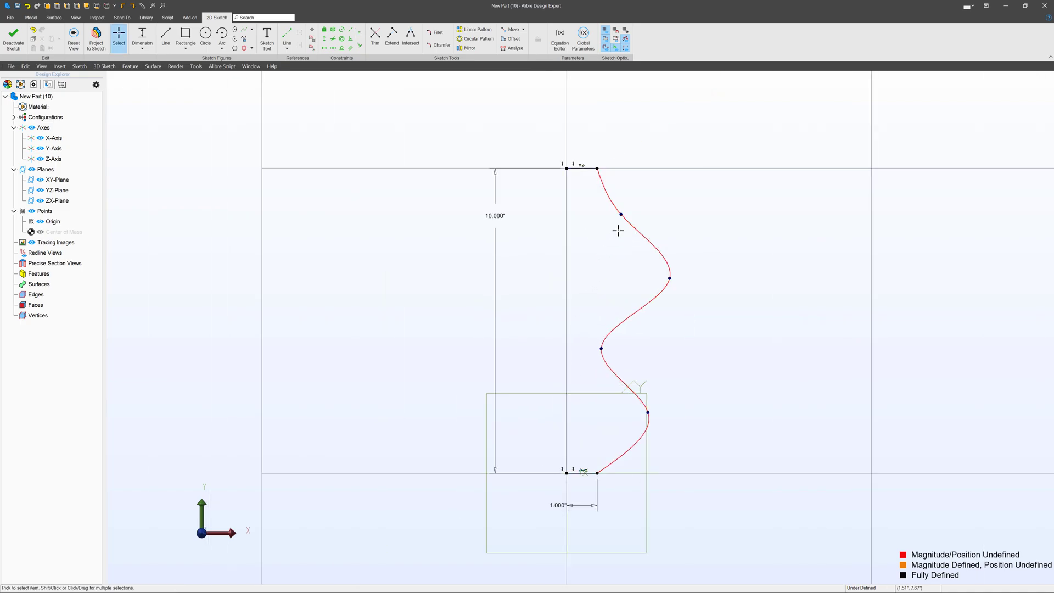
Move the spline's uppermost intermediate point slightly inward and upward, and finish the sketch.
drag(621, 214, 612, 210)
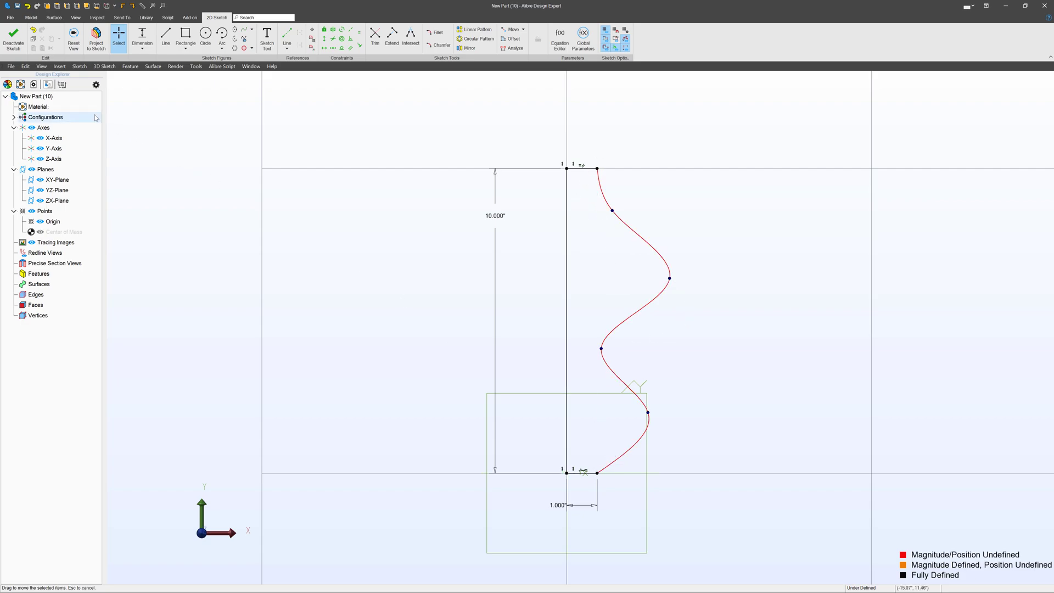
click(13, 38)
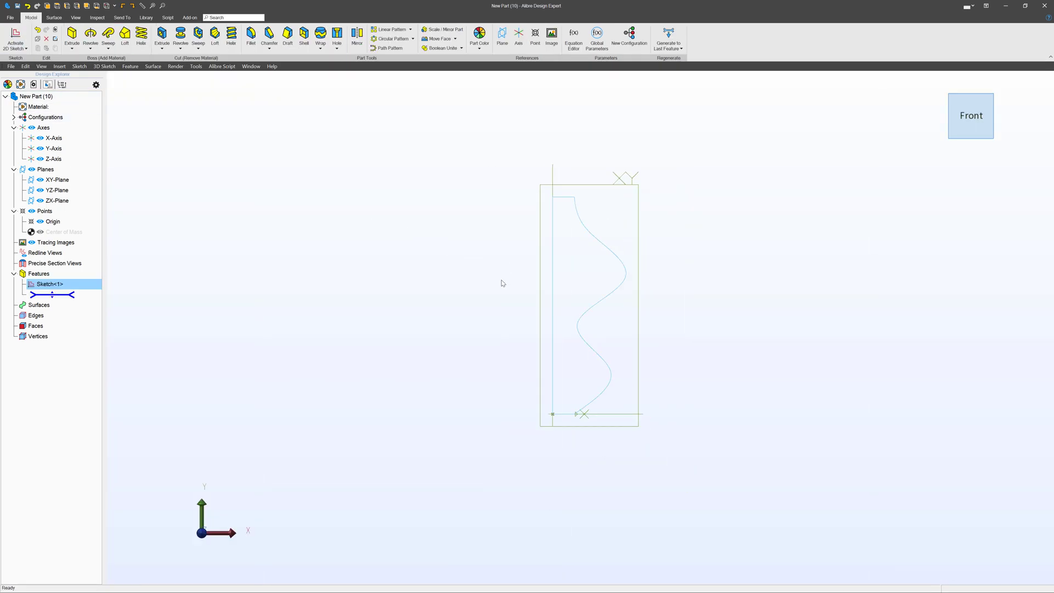
Revolve the closed profile sketch 360° about the Y-axis as a boss.
scroll(590, 310, up, 3)
scroll(593, 313, down, 1)
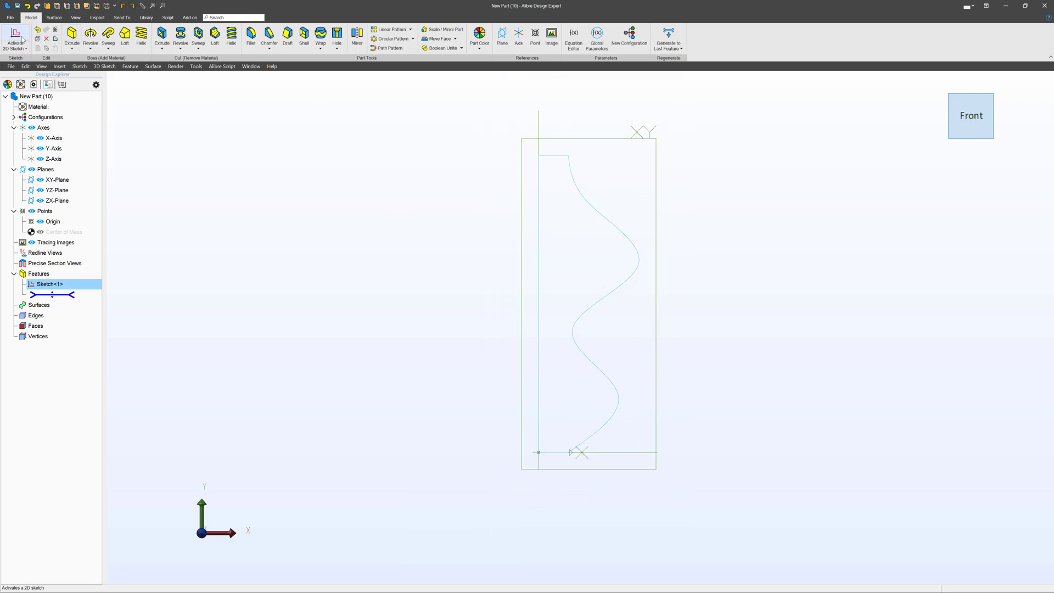
click(91, 35)
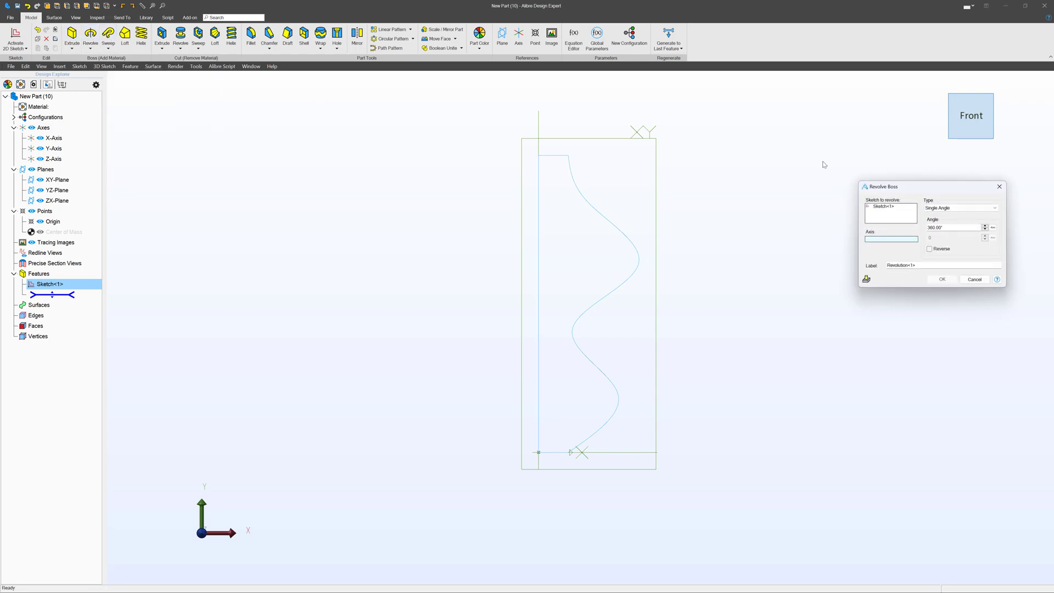
click(540, 133)
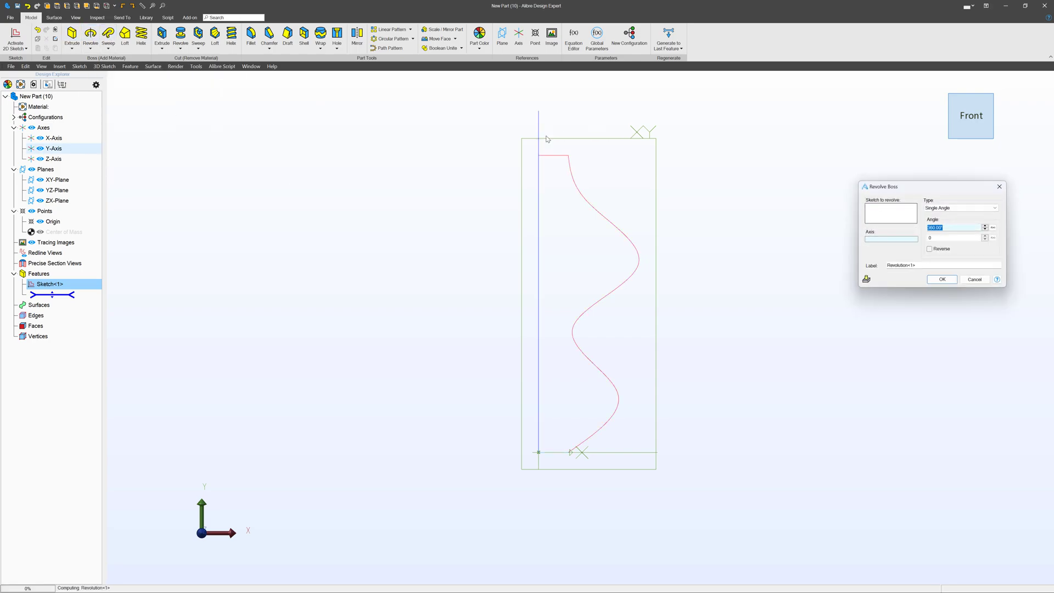
click(942, 279)
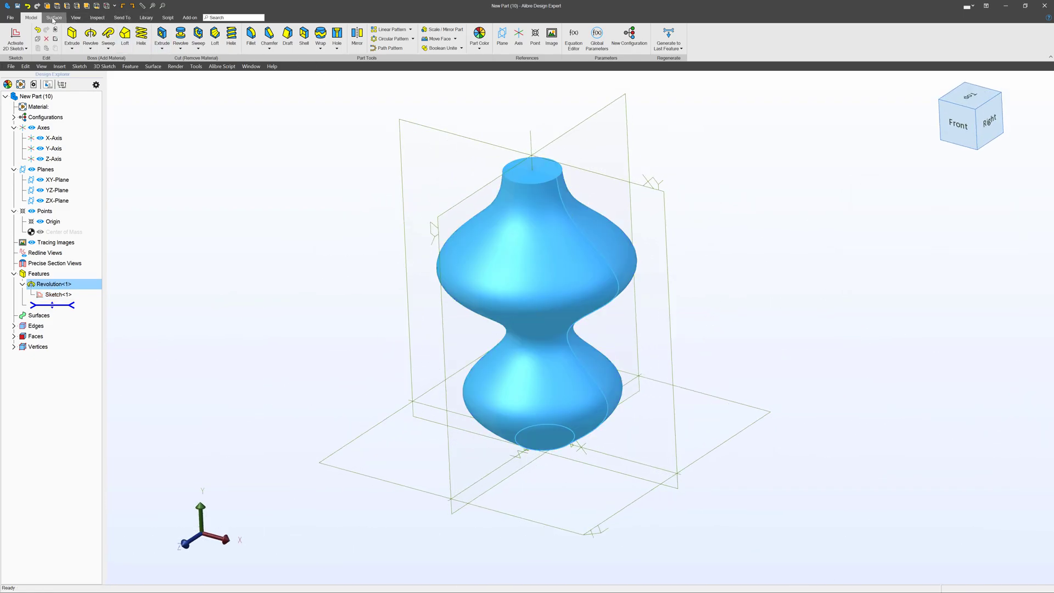
Delete the flat top and bottom faces of the revolved body, converting it into an open surface.
click(53, 18)
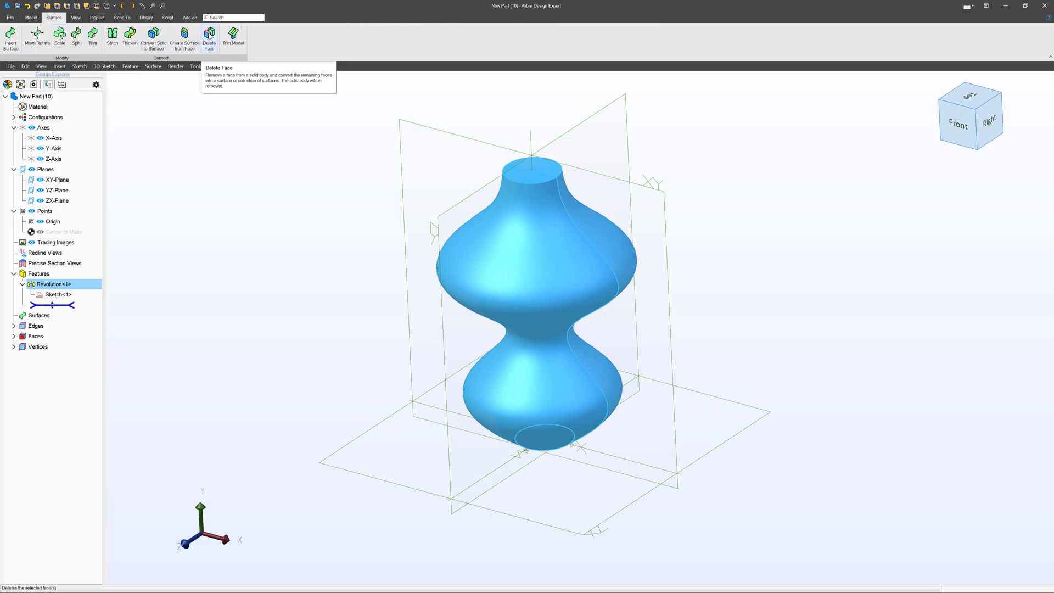
click(207, 36)
click(501, 217)
middle_drag(500, 217, 536, 414)
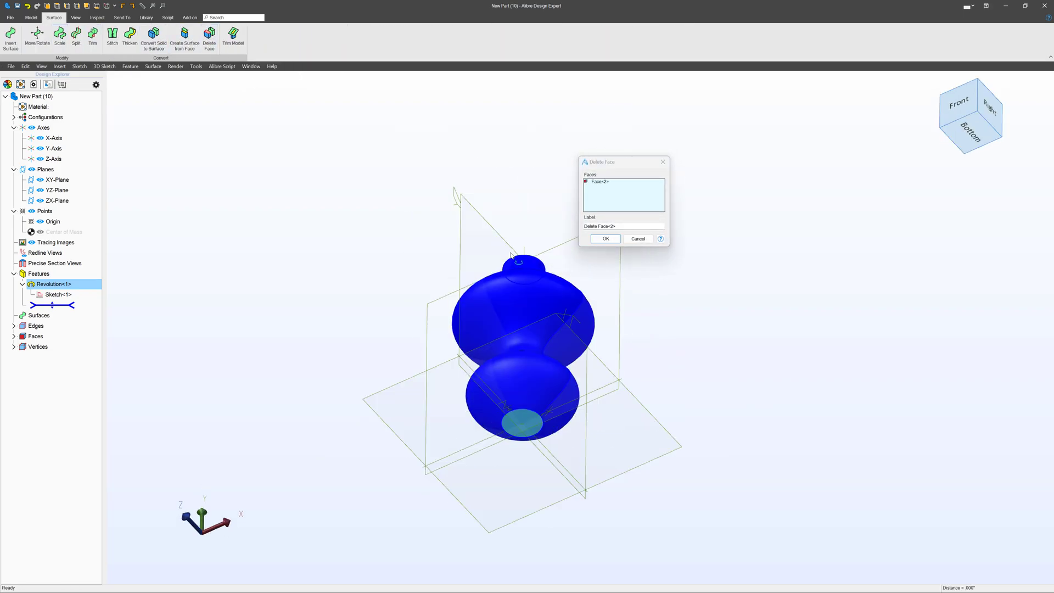
click(536, 414)
click(605, 238)
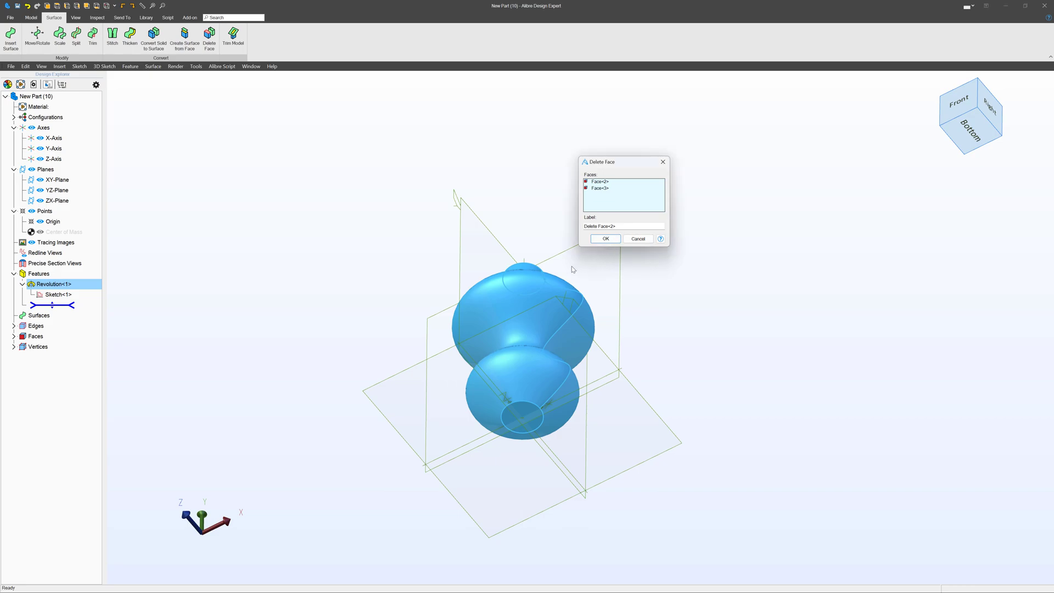
click(613, 242)
click(598, 257)
middle_drag(598, 257, 595, 266)
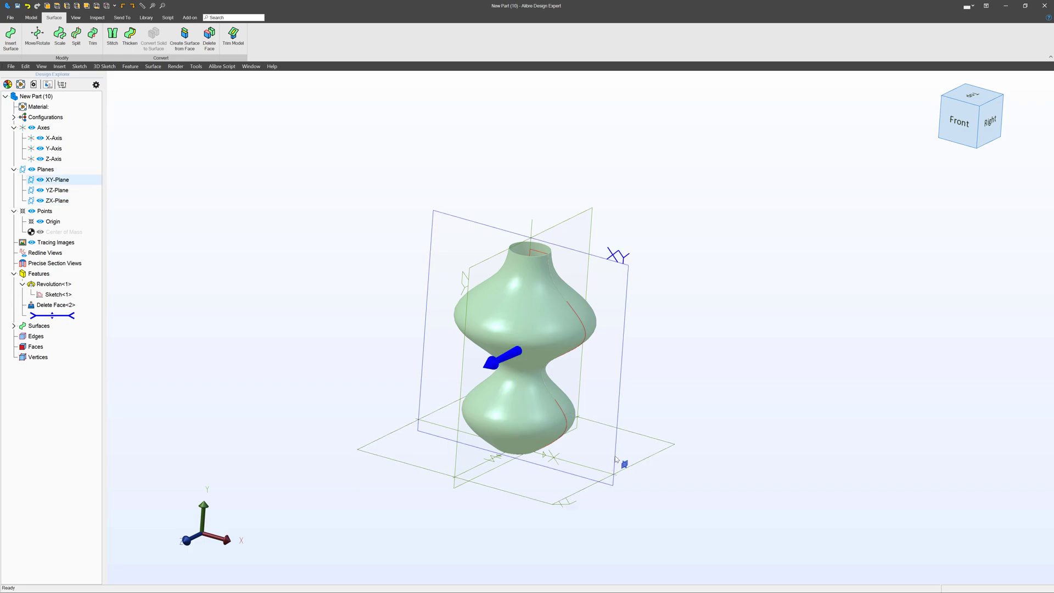
Start a new 2D sketch on the XY plane.
click(619, 461)
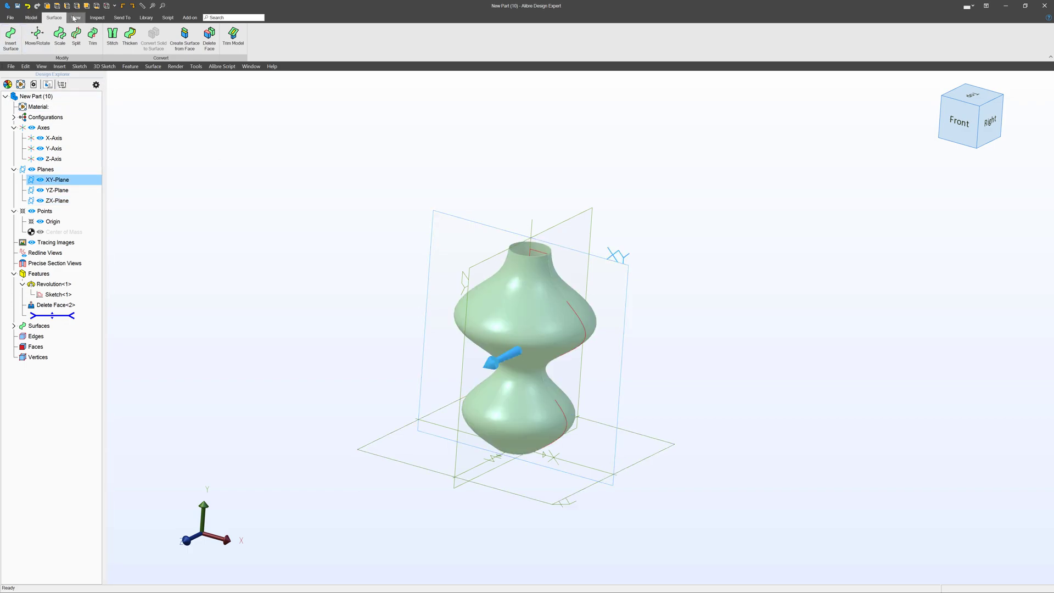
click(32, 18)
click(10, 38)
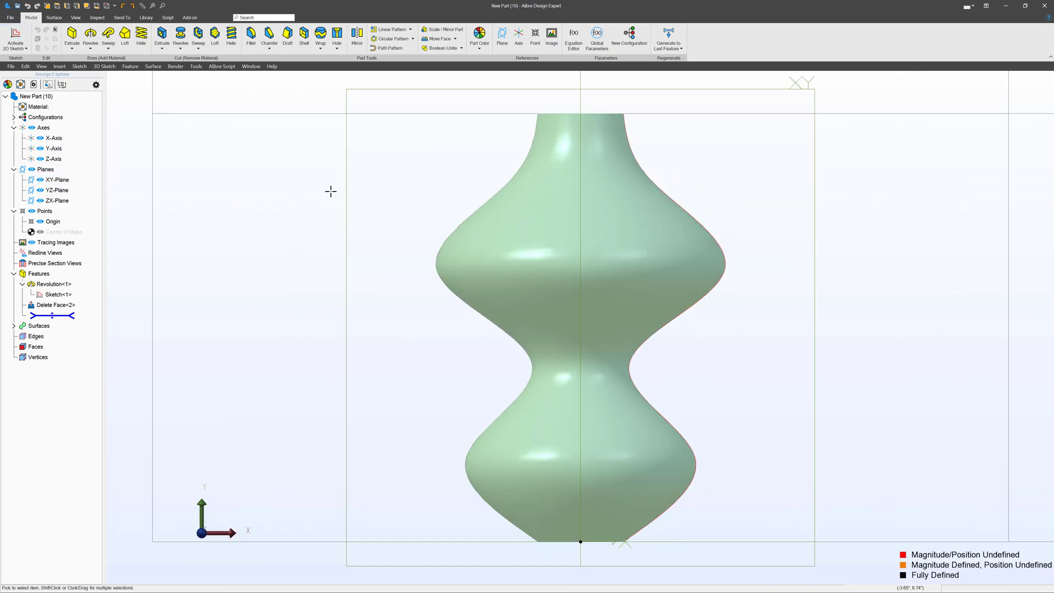
Sketch a long, thin horizontal rectangle just above the vase's base, from beside the Y-axis to well outside the body.
scroll(463, 418, down, 5)
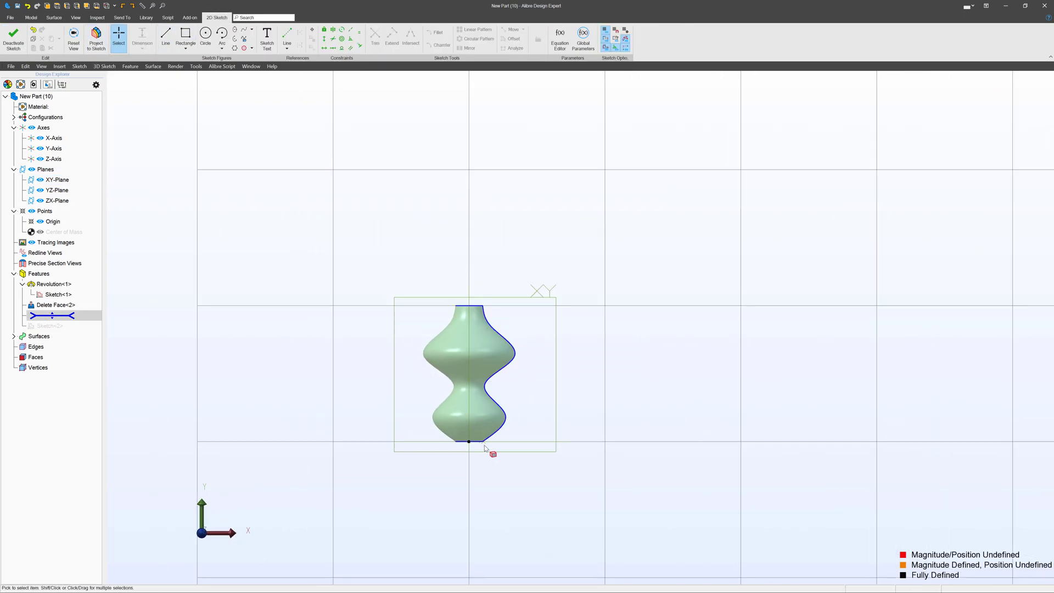
scroll(485, 428, up, 10)
scroll(485, 428, up, 3)
key(l)
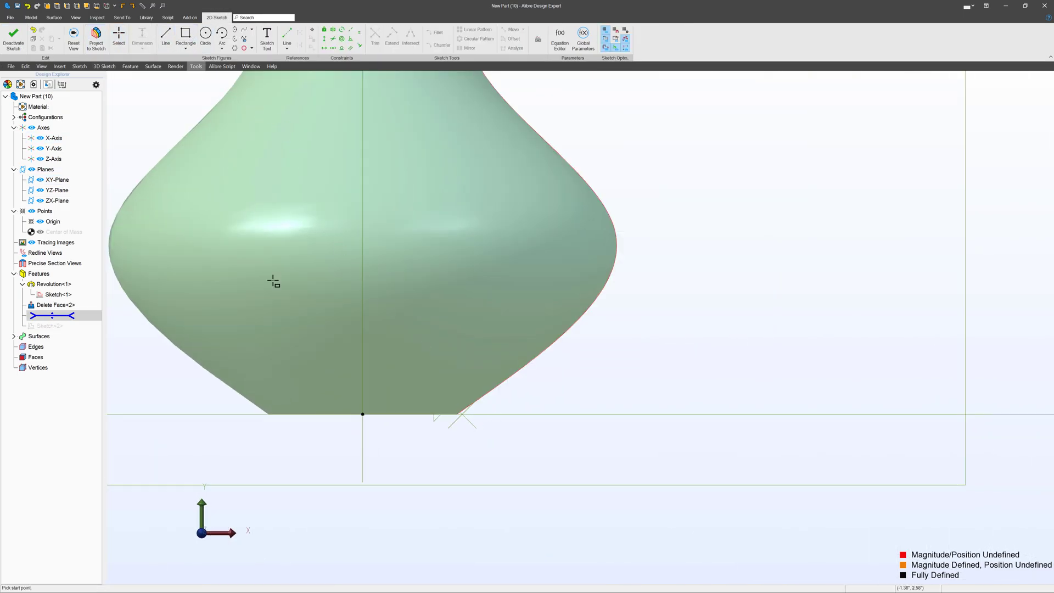
click(370, 403)
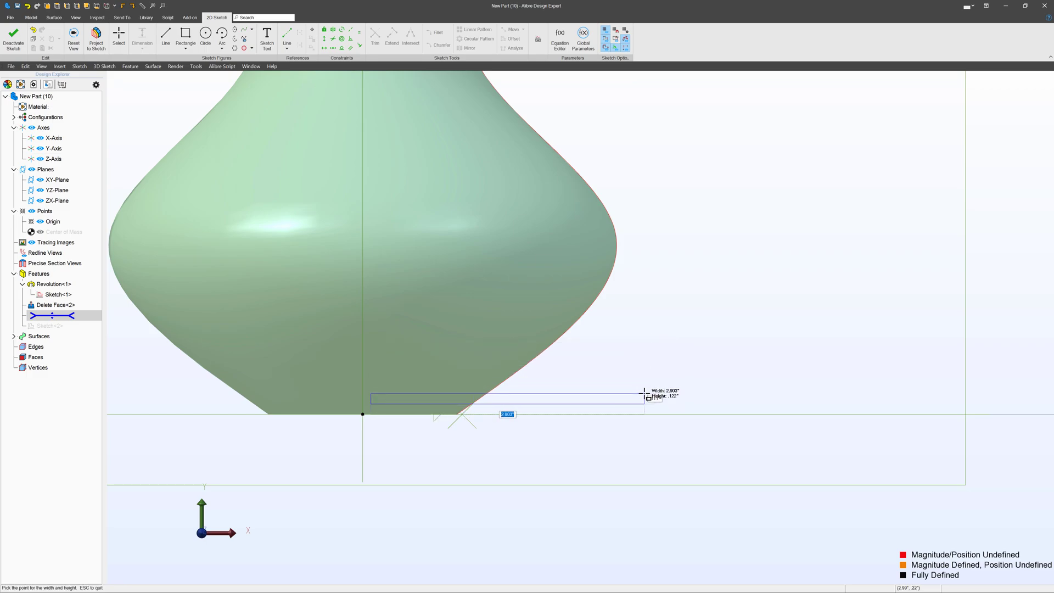
click(739, 396)
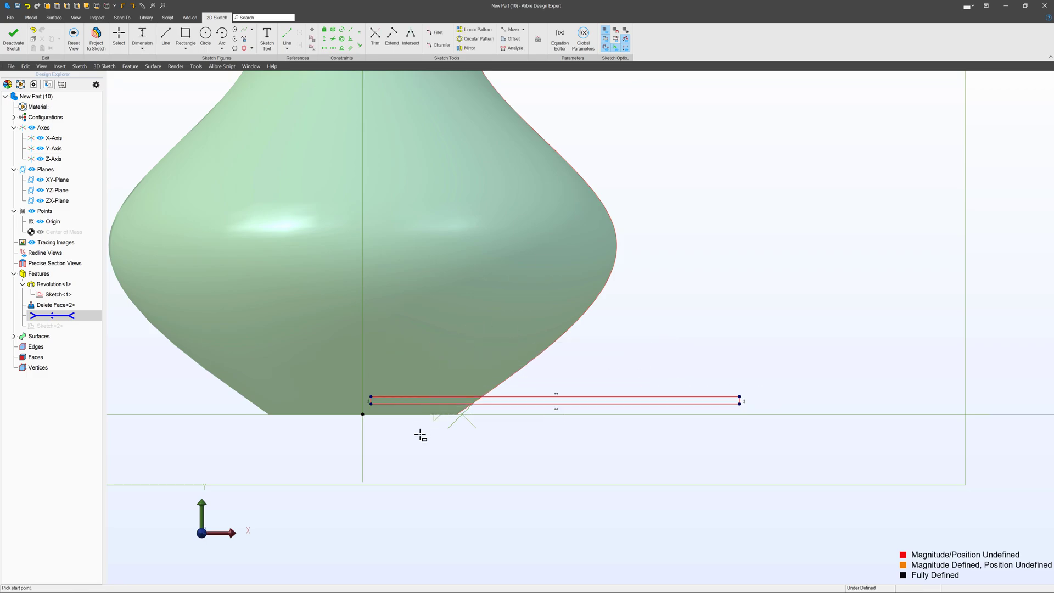
key(Escape)
Stretch the thin rectangle's outer end past the vase's widest point and finish the sketch.
scroll(378, 449, down, 3)
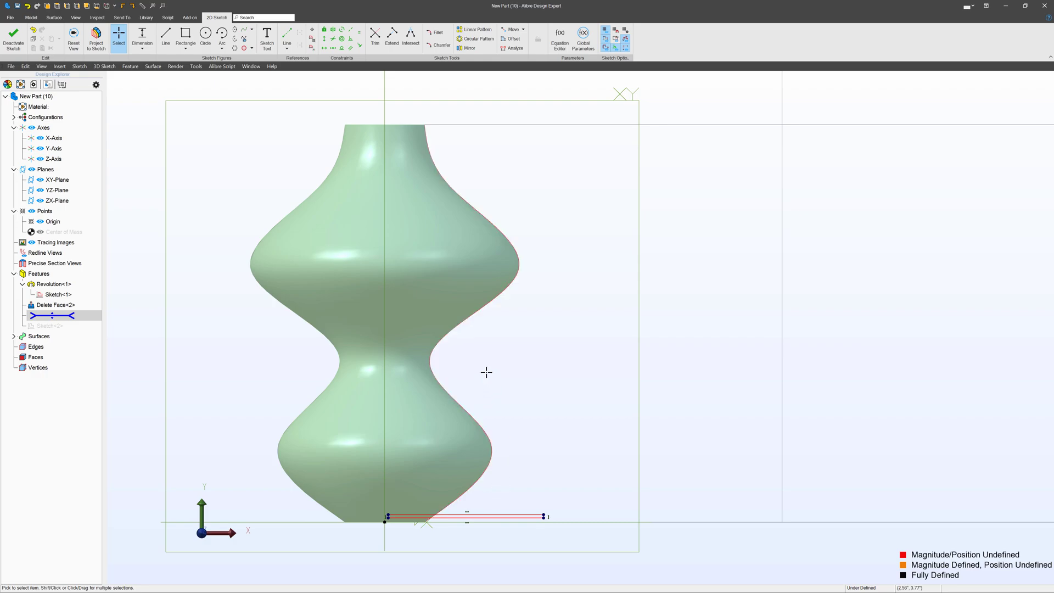
drag(543, 514, 578, 517)
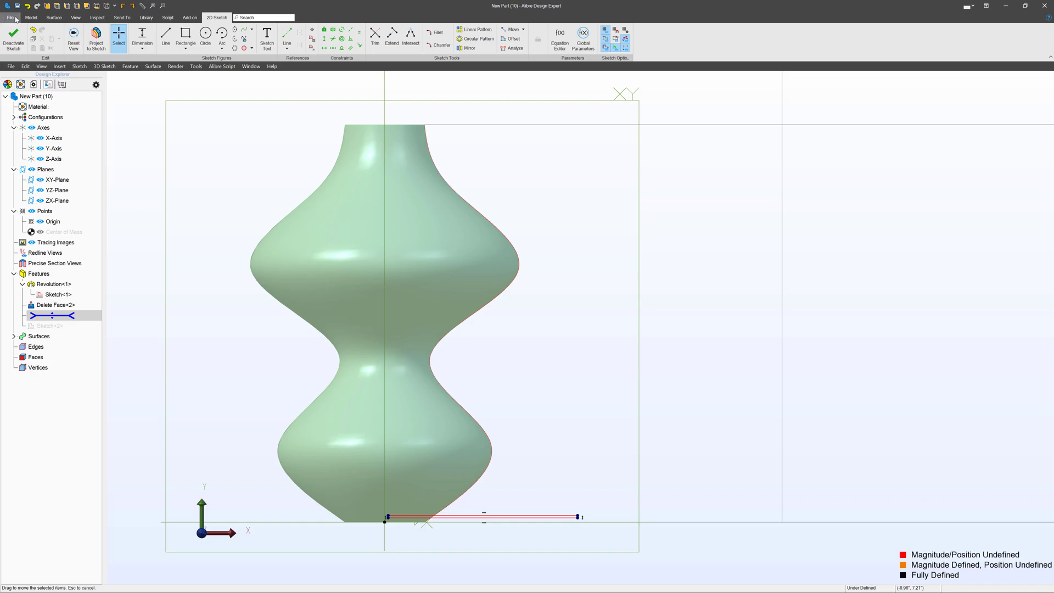
click(13, 37)
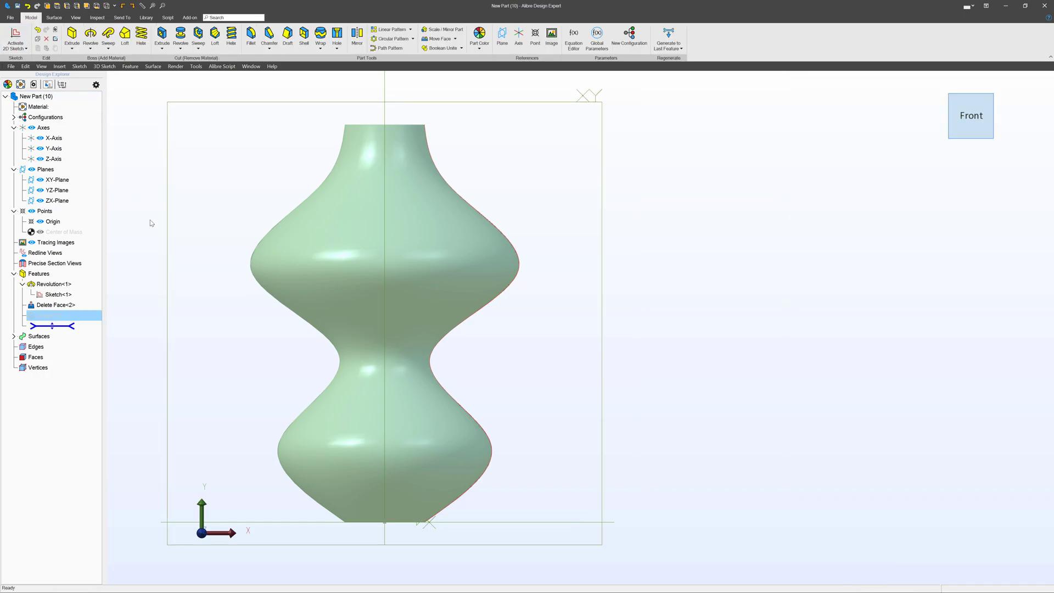
Start a helical boss from the thin rectangle sketch, using the Y-axis as its axis.
scroll(635, 497, up, 6)
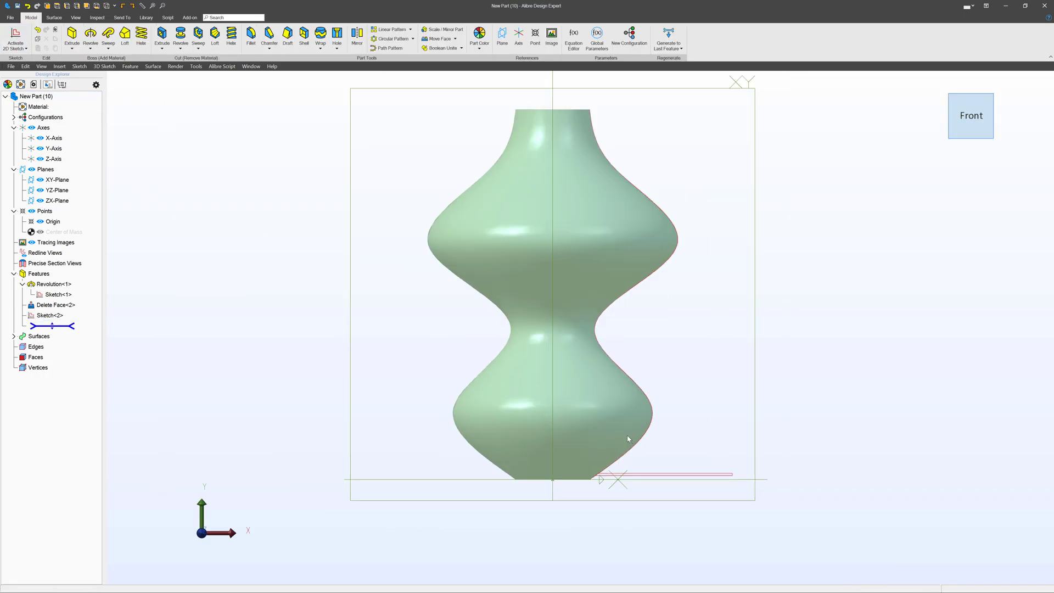
scroll(632, 535, down, 6)
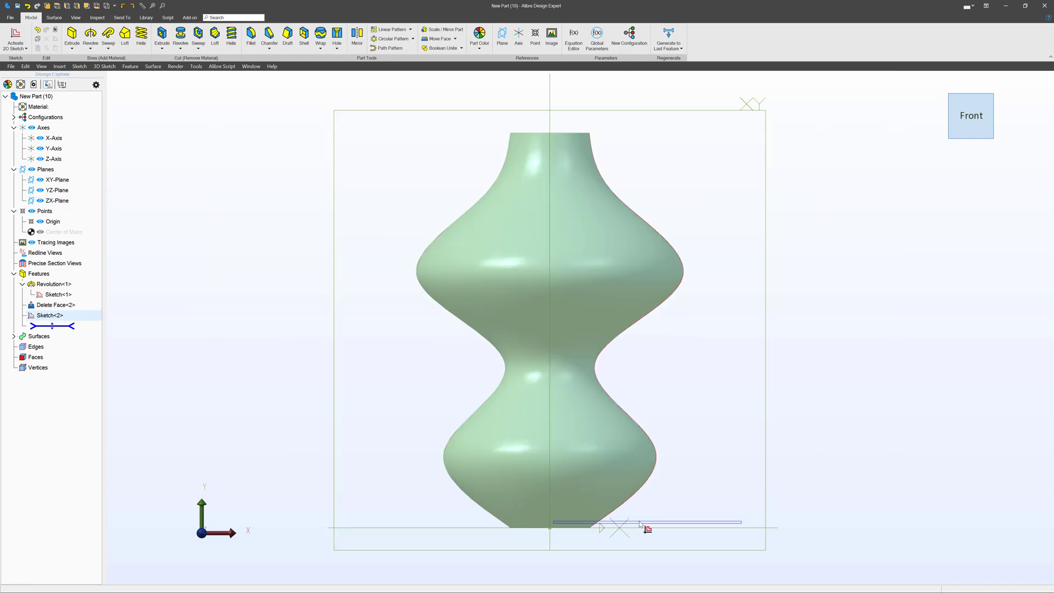
scroll(640, 524, up, 2)
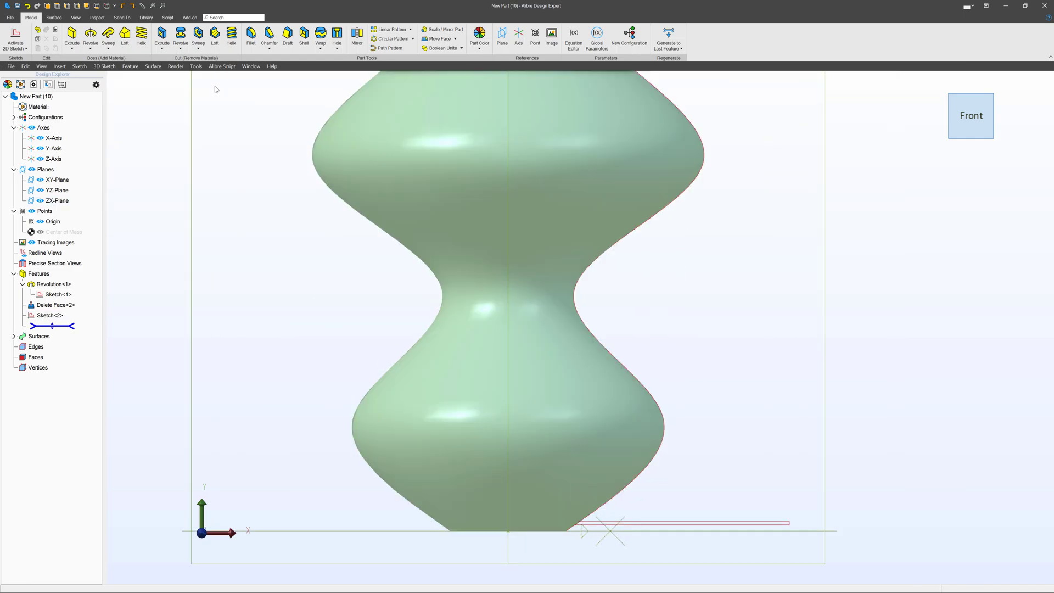
click(145, 36)
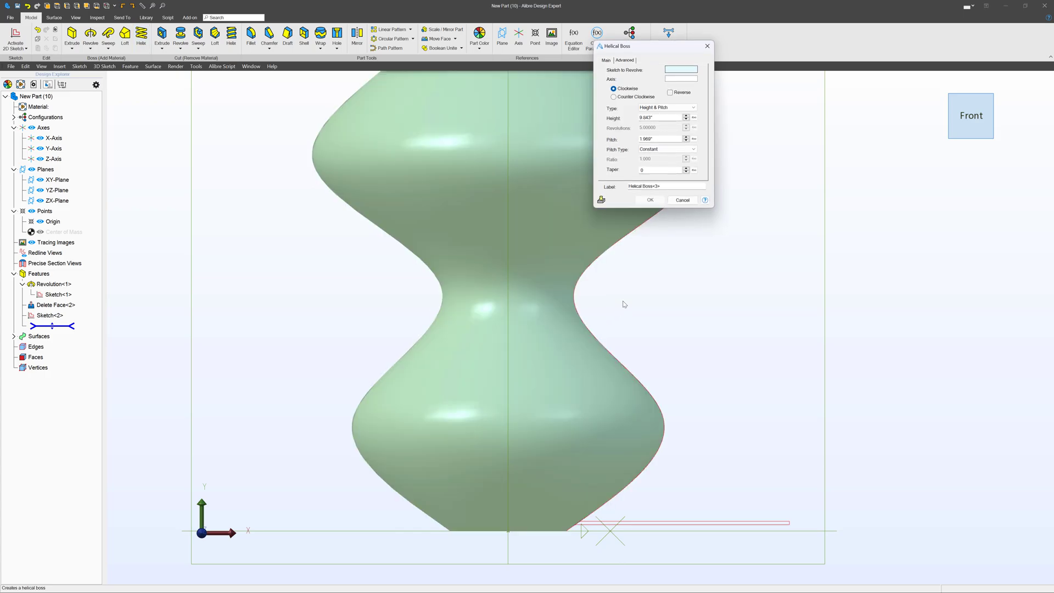
click(699, 522)
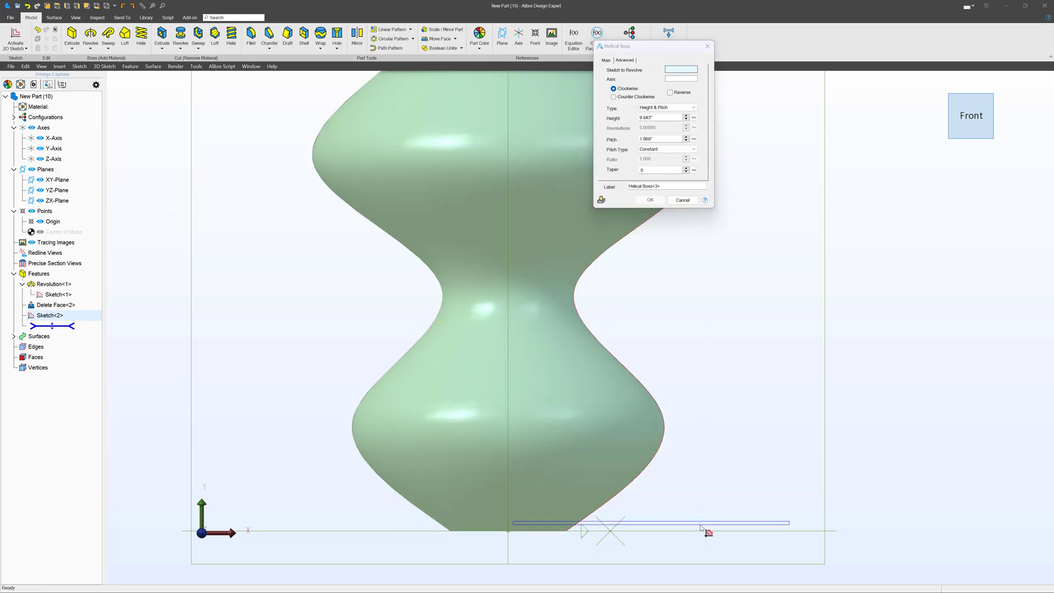
middle_drag(552, 352, 425, 327)
click(497, 147)
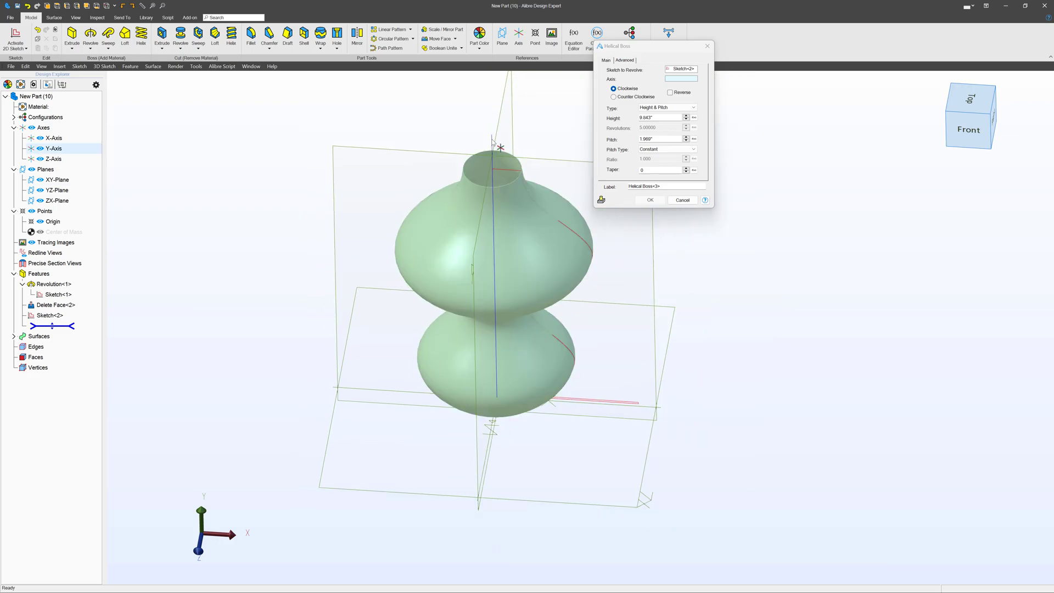
Set the helical boss height to 9.5 in and its pitch to 20 in, and create it.
click(664, 117)
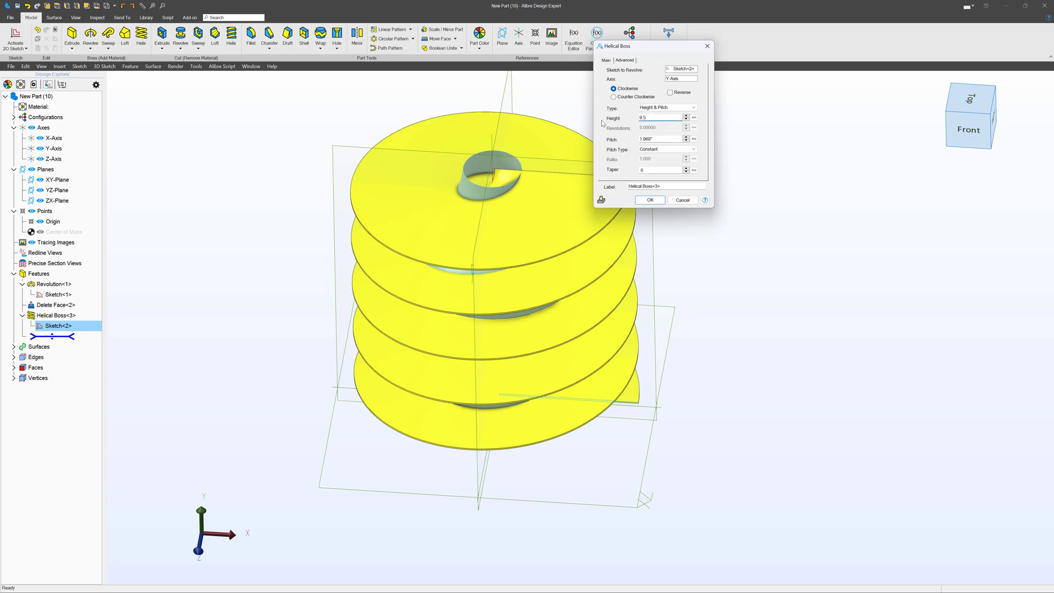
click(648, 139)
scroll(521, 191, up, 3)
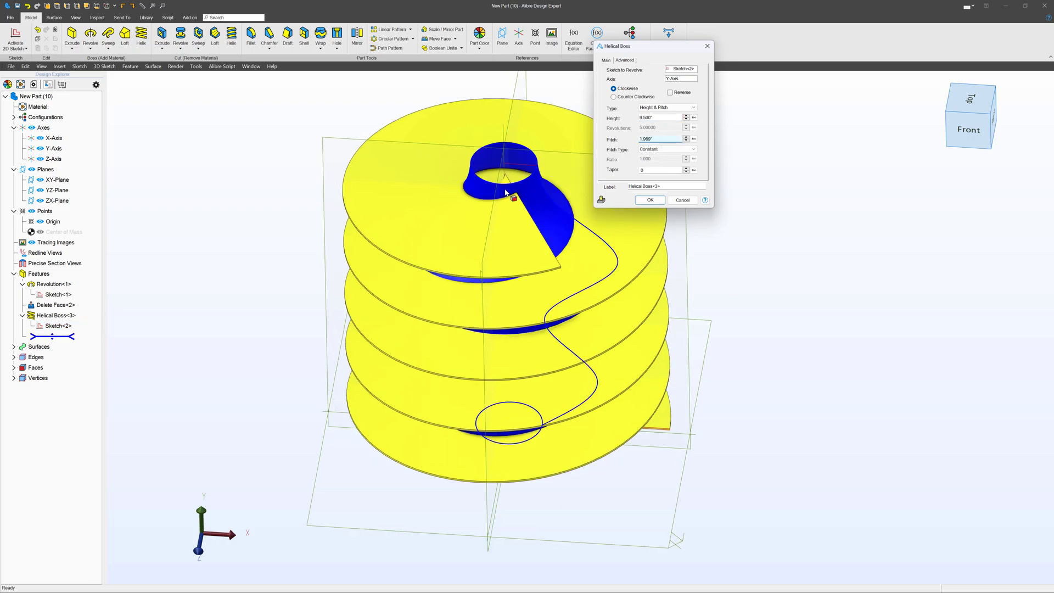
drag(657, 119, 615, 119)
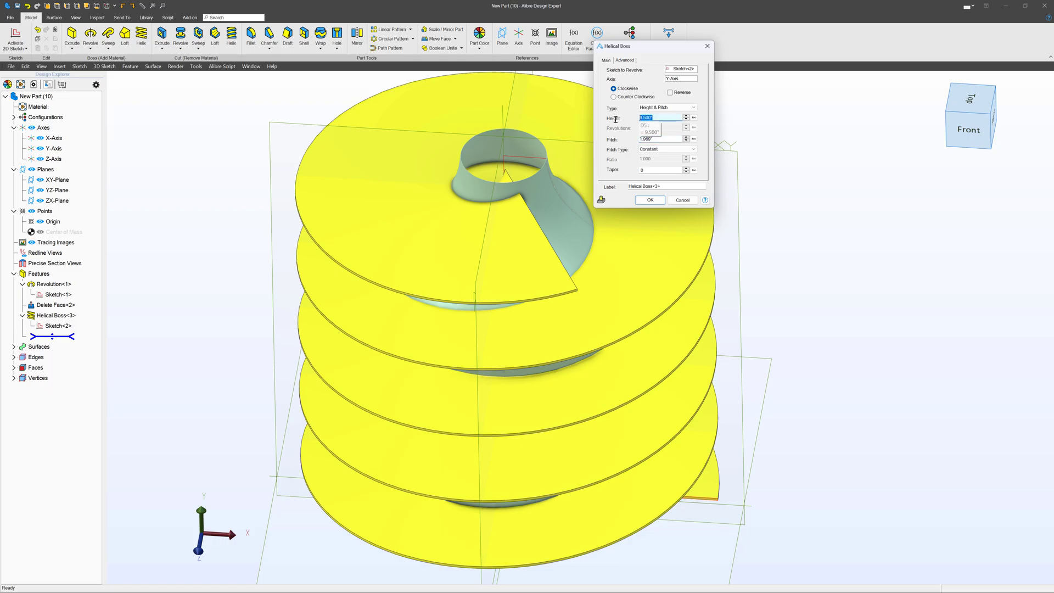
click(672, 139)
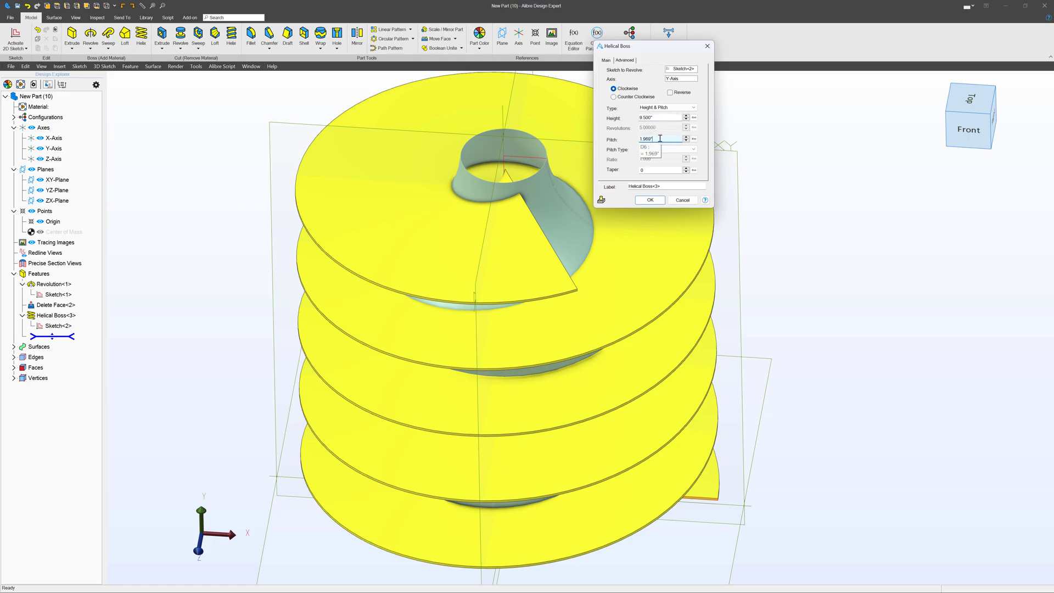
text(9.5)
click(658, 117)
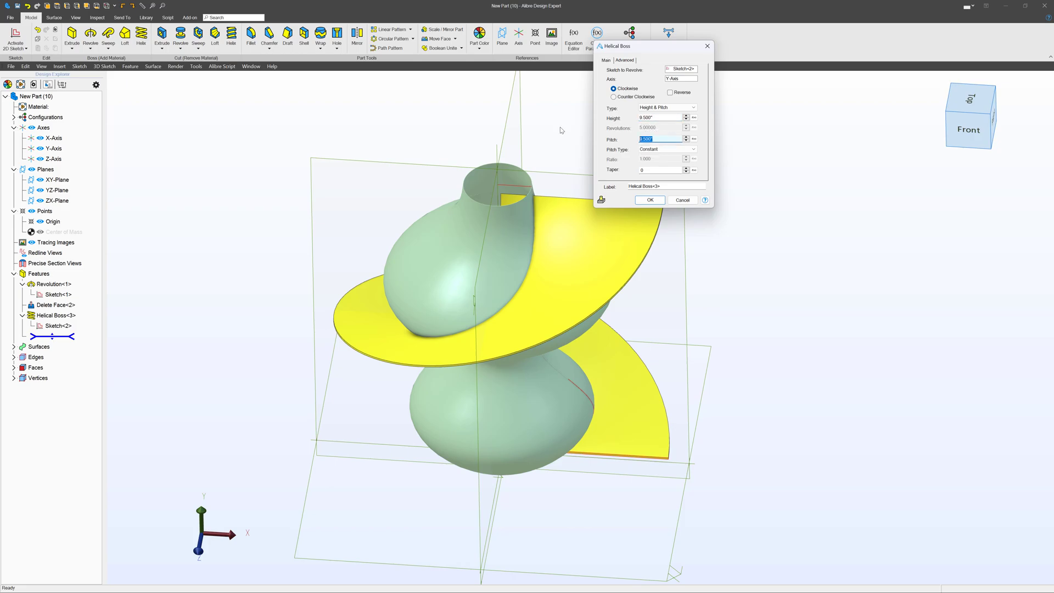
click(662, 118)
mouse_move(528, 279)
middle_down()
mouse_move(506, 287)
mouse_move(514, 282)
middle_up()
click(649, 200)
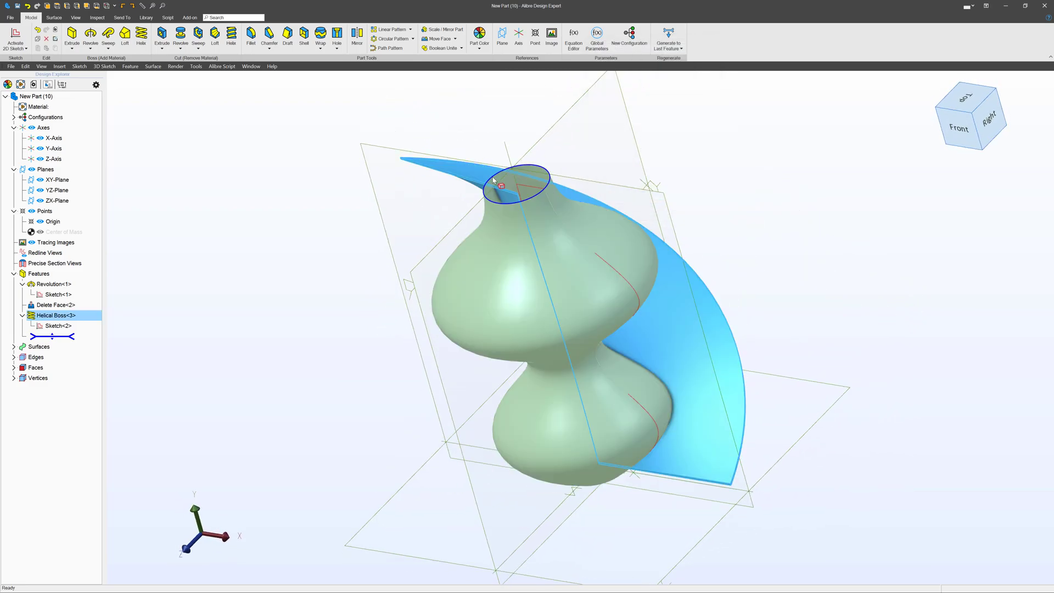
Delete the helical boss's end and edge faces and one of its broad faces, leaving a single helical surface.
scroll(541, 207, up, 10)
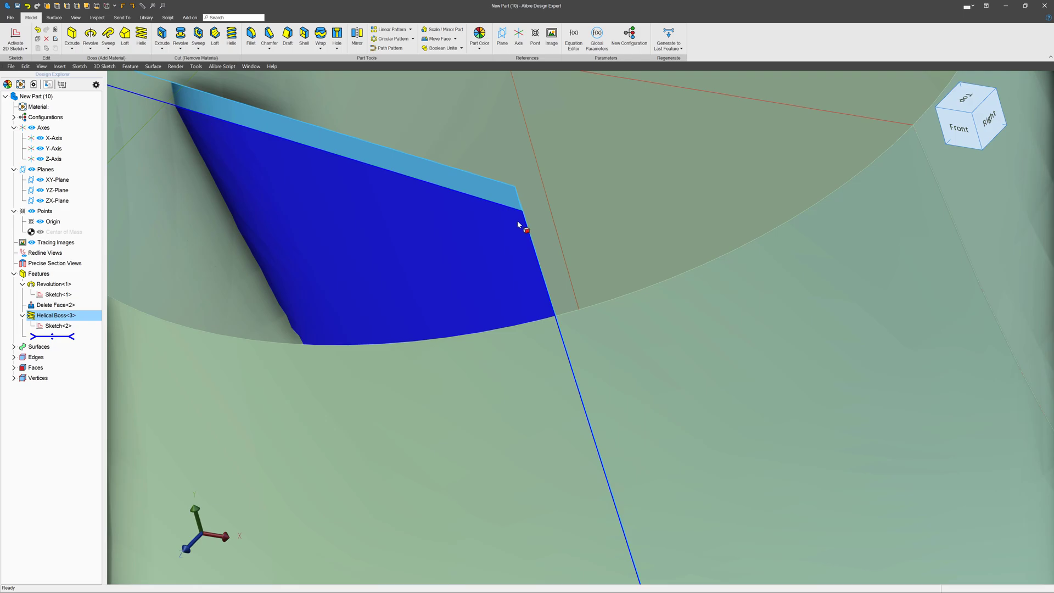
middle_drag(517, 224, 520, 231)
click(558, 326)
scroll(517, 228, up, 5)
scroll(536, 241, up, 2)
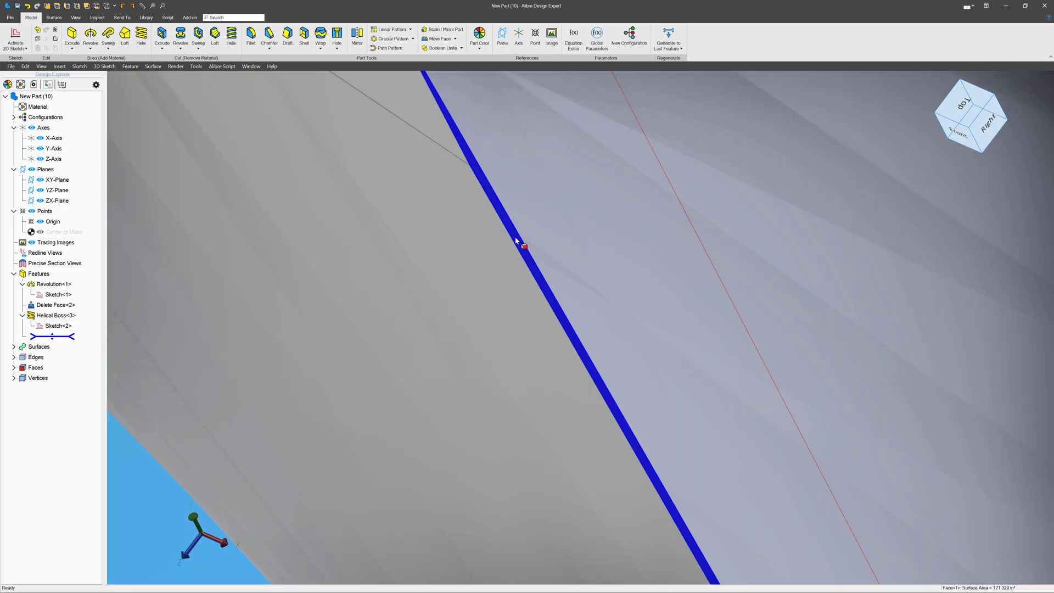
click(515, 237)
scroll(458, 249, down, 3)
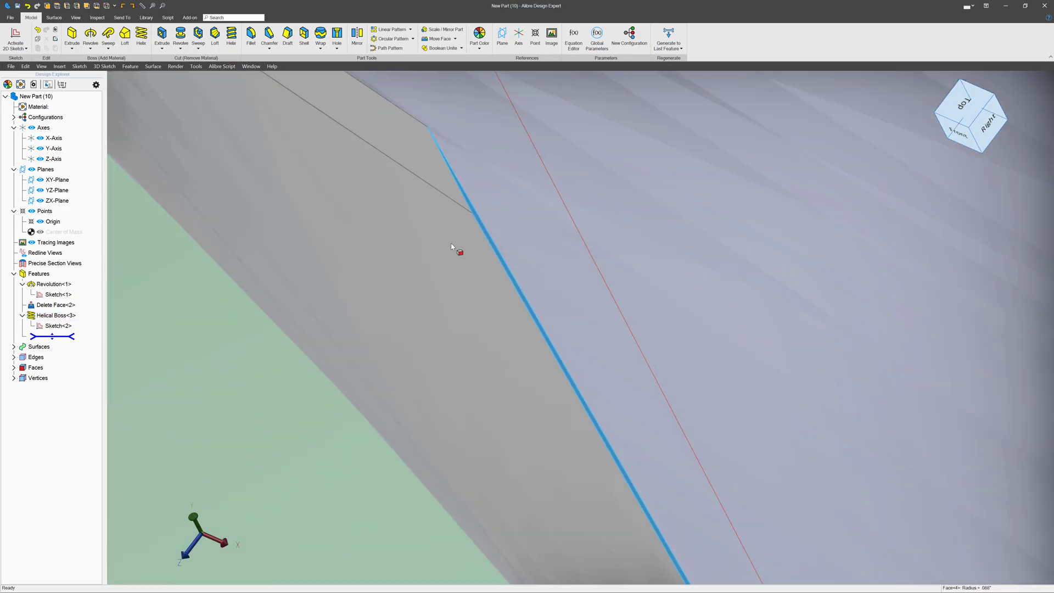
scroll(415, 169, down, 5)
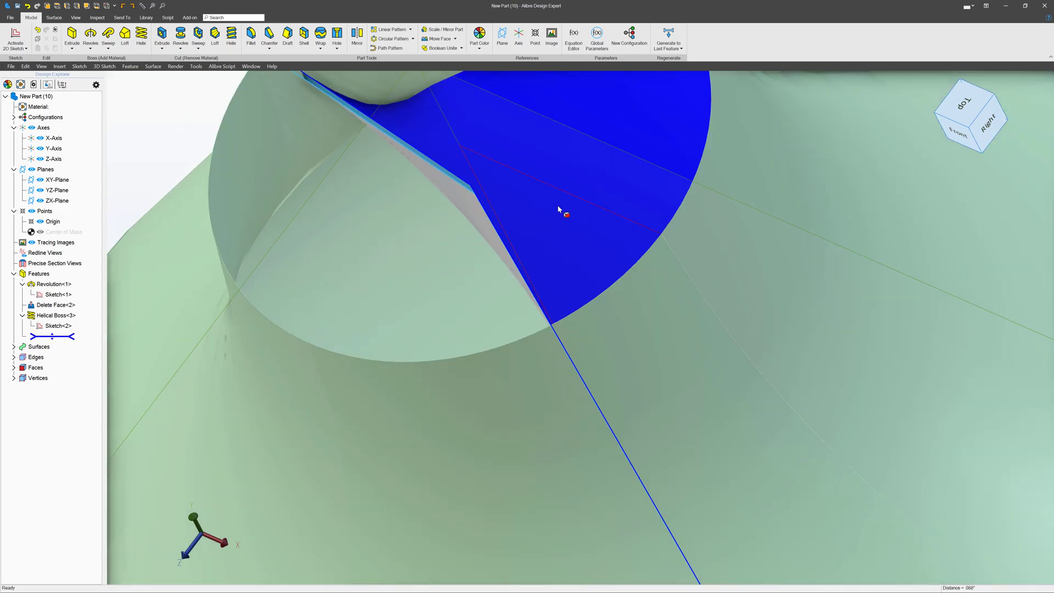
scroll(536, 199, down, 5)
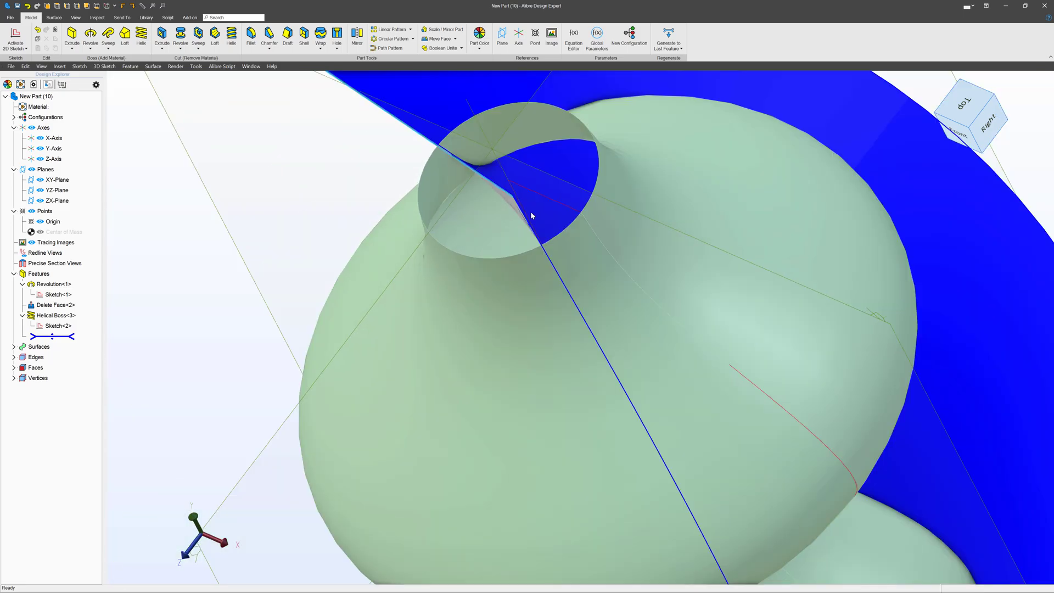
scroll(838, 484, up, 5)
scroll(838, 484, up, 5)
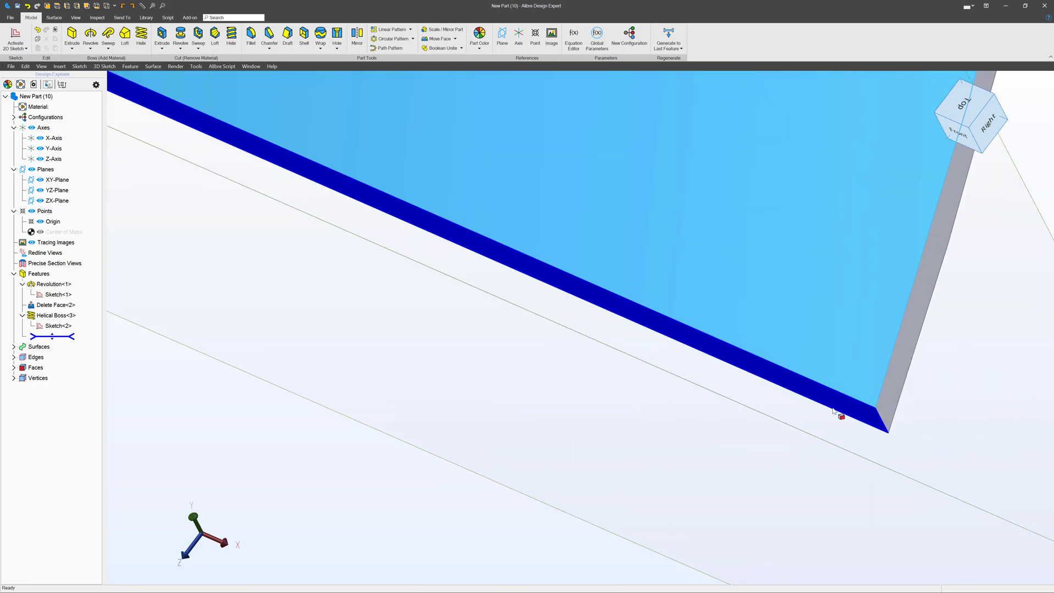
scroll(913, 414, down, 5)
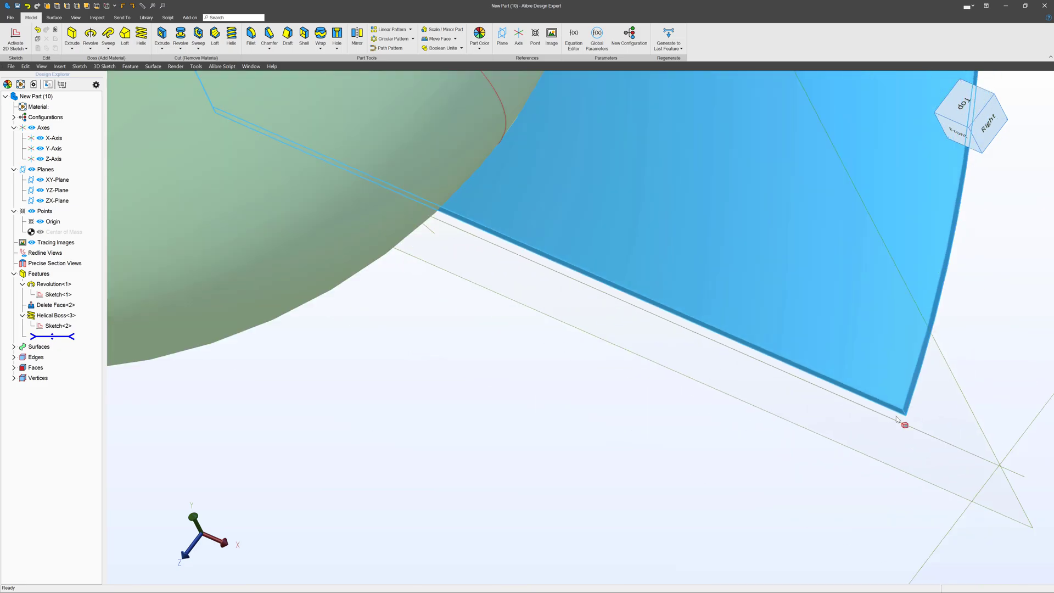
scroll(701, 285, up, 5)
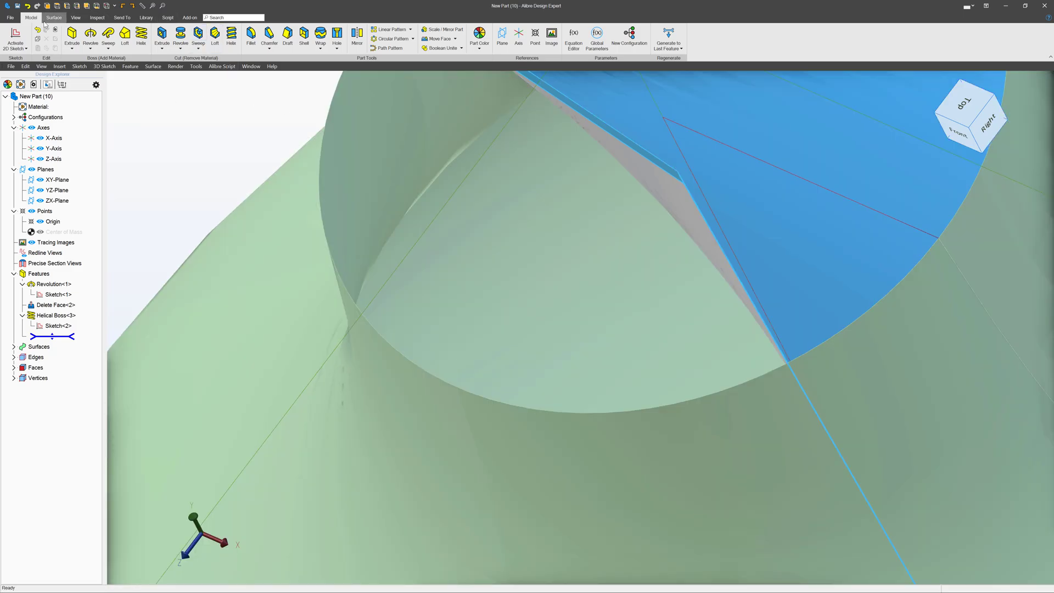
click(53, 18)
click(208, 38)
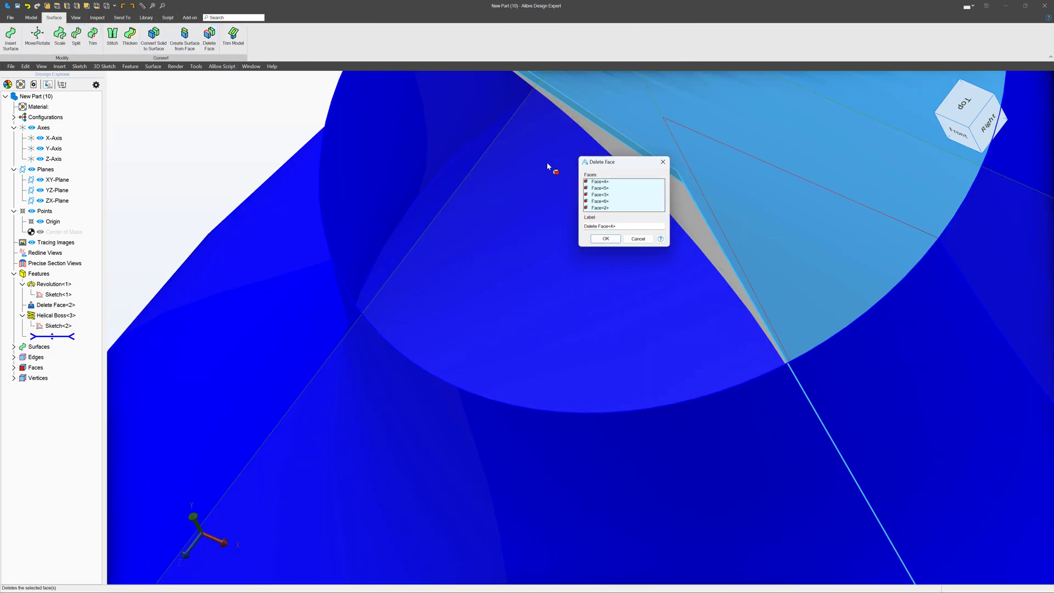
click(623, 237)
scroll(622, 239, down, 4)
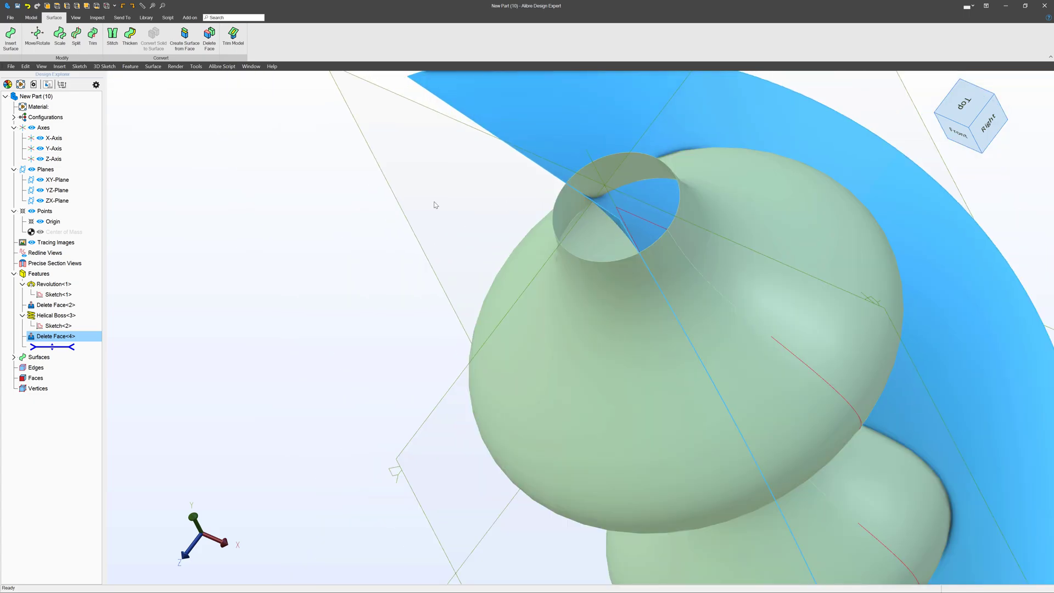
click(435, 205)
Trim the vase surface and the helical surface against each other, removing the vase and the helical region inside it.
scroll(435, 206, down, 5)
scroll(696, 370, up, 6)
middle_drag(694, 369, 706, 358)
middle_drag(612, 363, 456, 384)
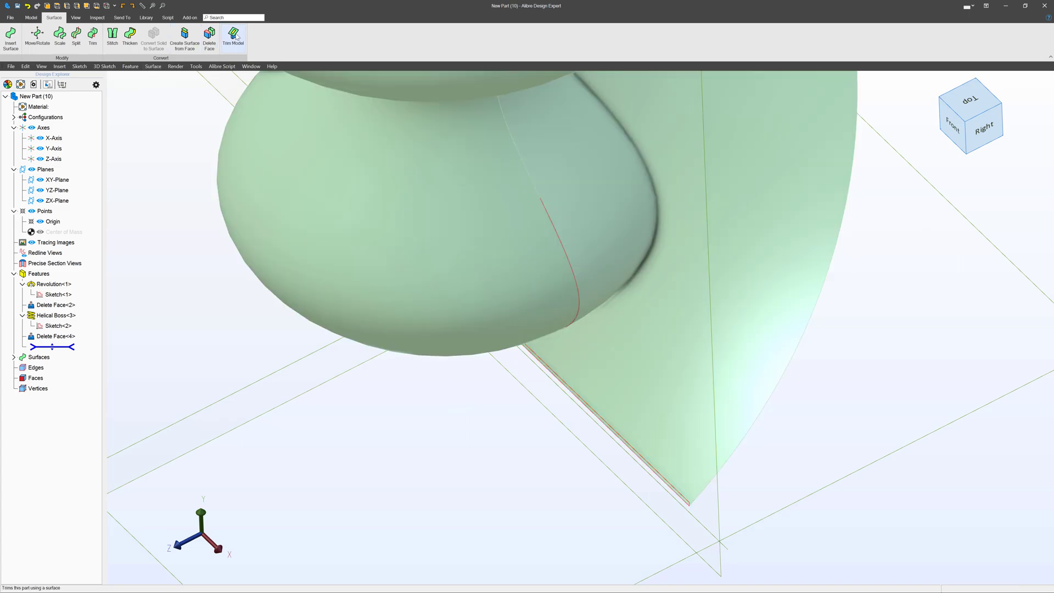
click(92, 37)
scroll(322, 313, down, 5)
scroll(344, 269, up, 3)
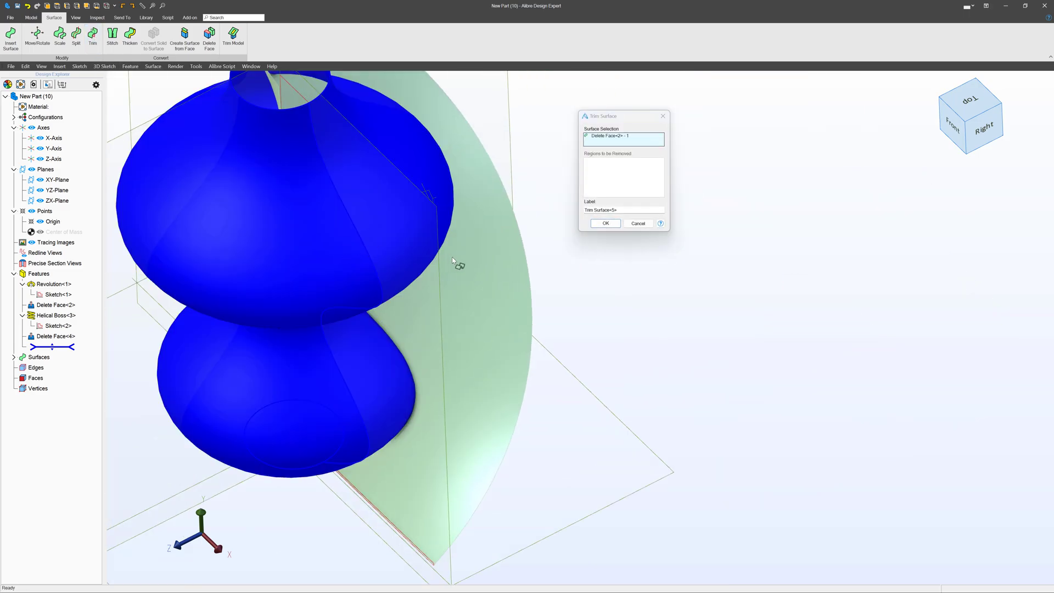
click(452, 260)
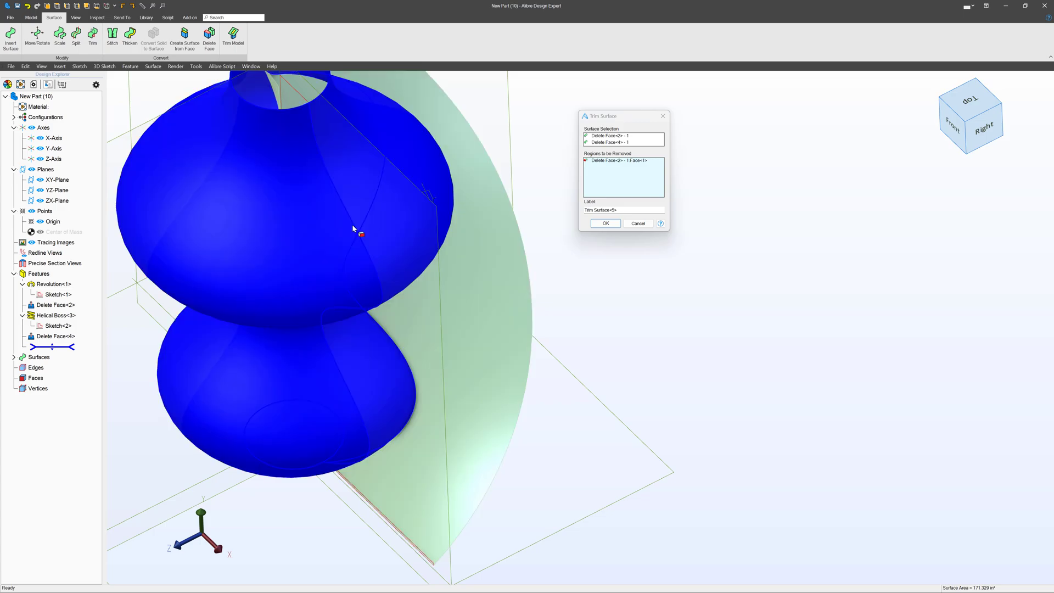
click(351, 224)
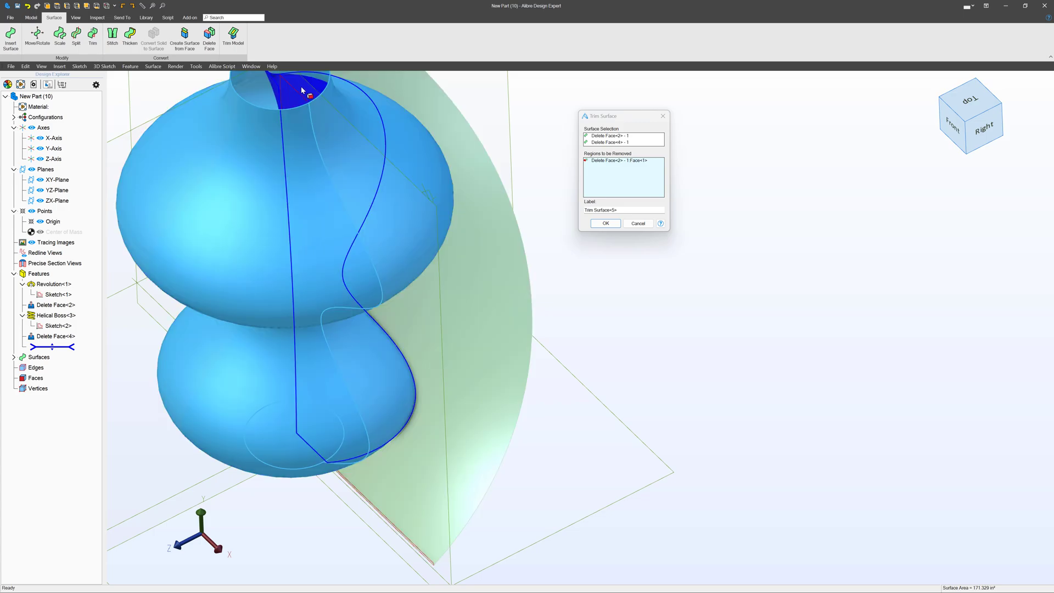
click(610, 227)
scroll(581, 238, down, 5)
scroll(388, 126, up, 4)
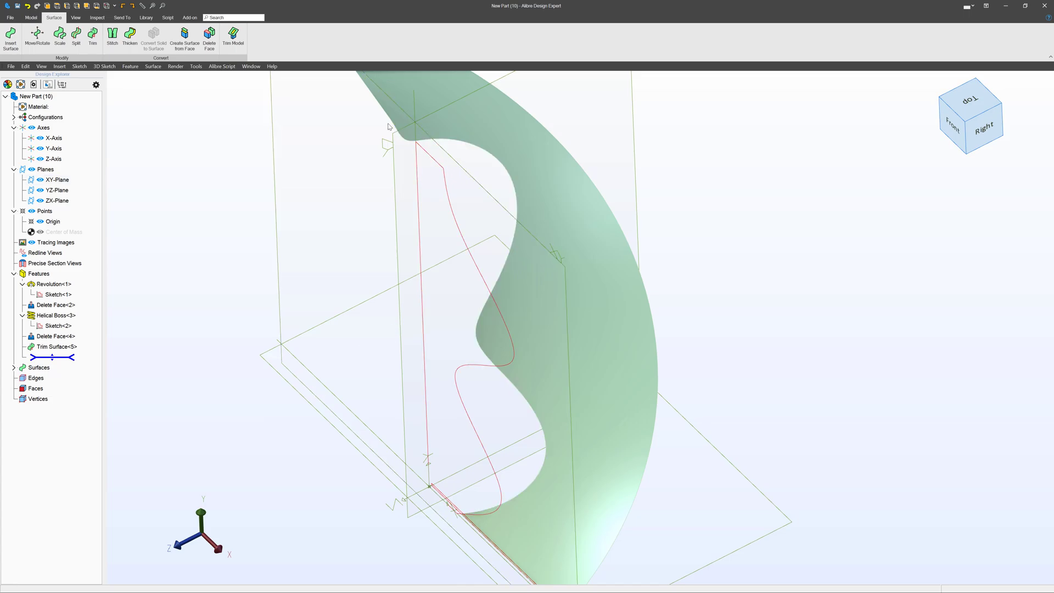
scroll(495, 496, up, 5)
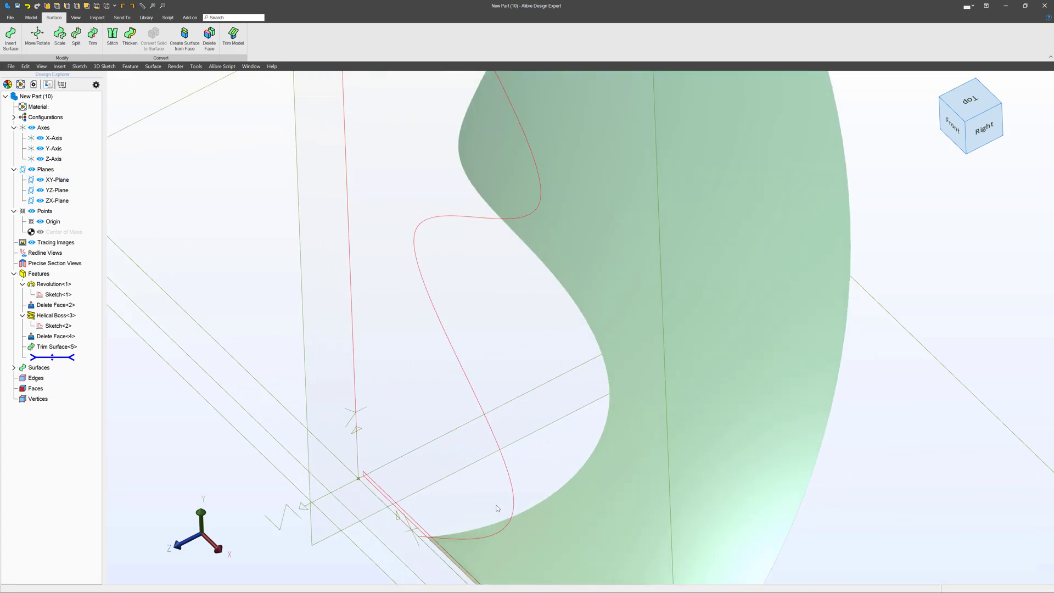
scroll(523, 509, down, 4)
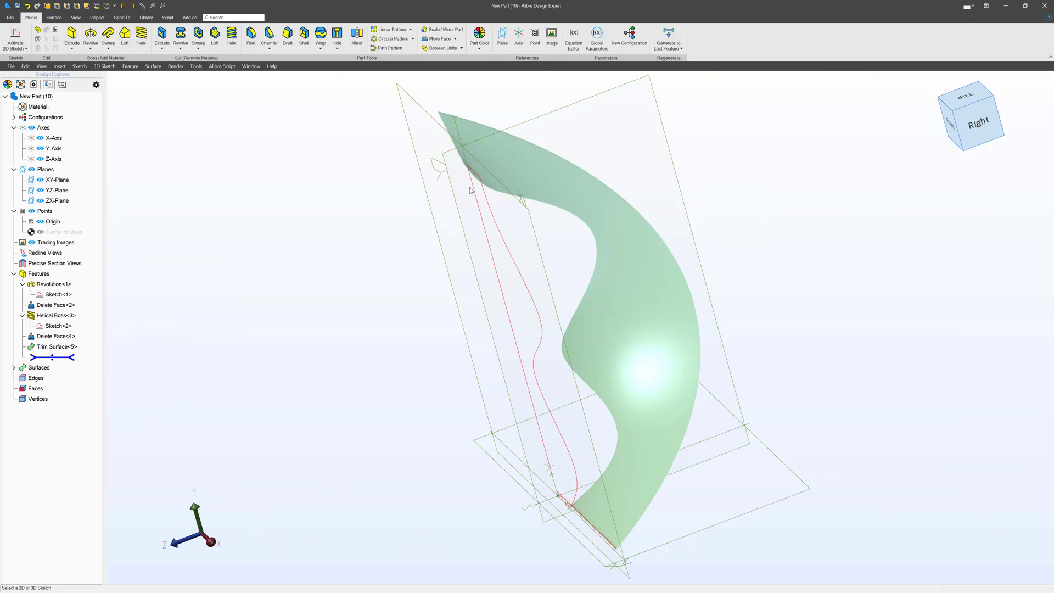
Create a 3D sketch by projecting the blade's wavy inner edge, with its association to the source maintained.
click(25, 48)
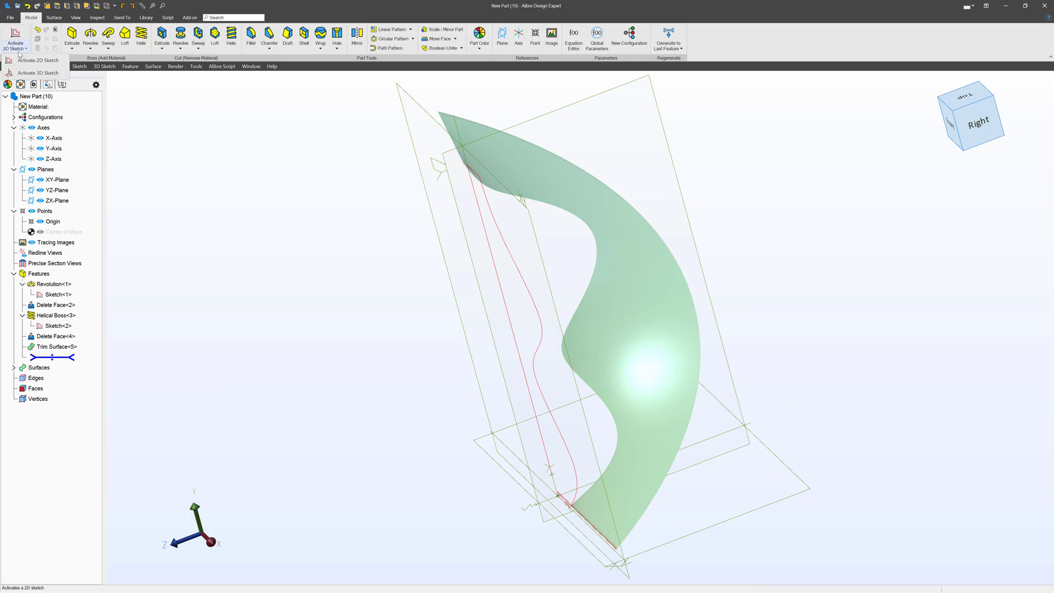
click(38, 72)
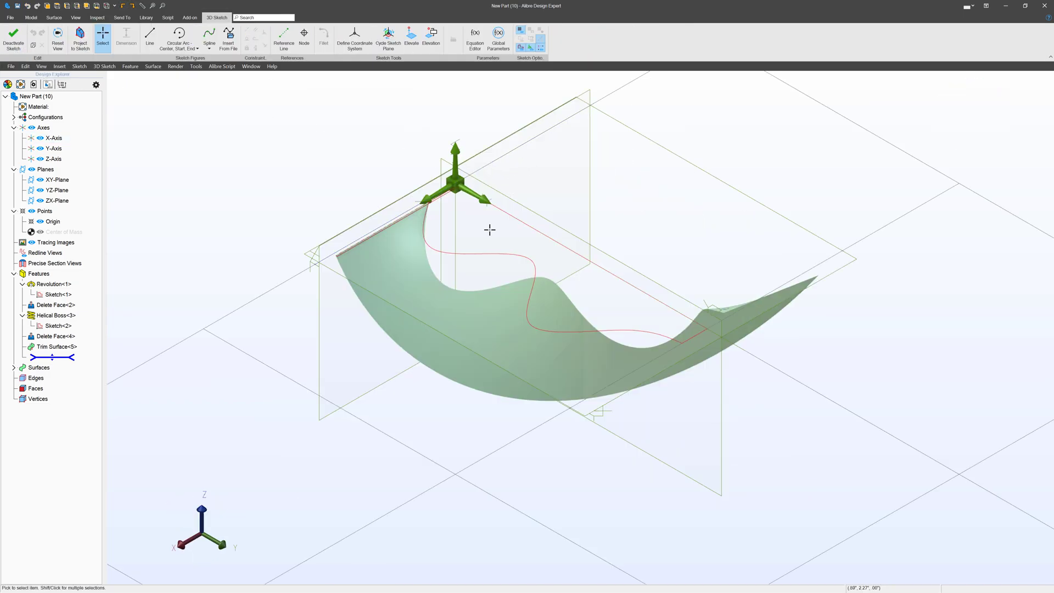
mouse_move(489, 229)
middle_down()
mouse_move(420, 208)
mouse_move(384, 228)
middle_up()
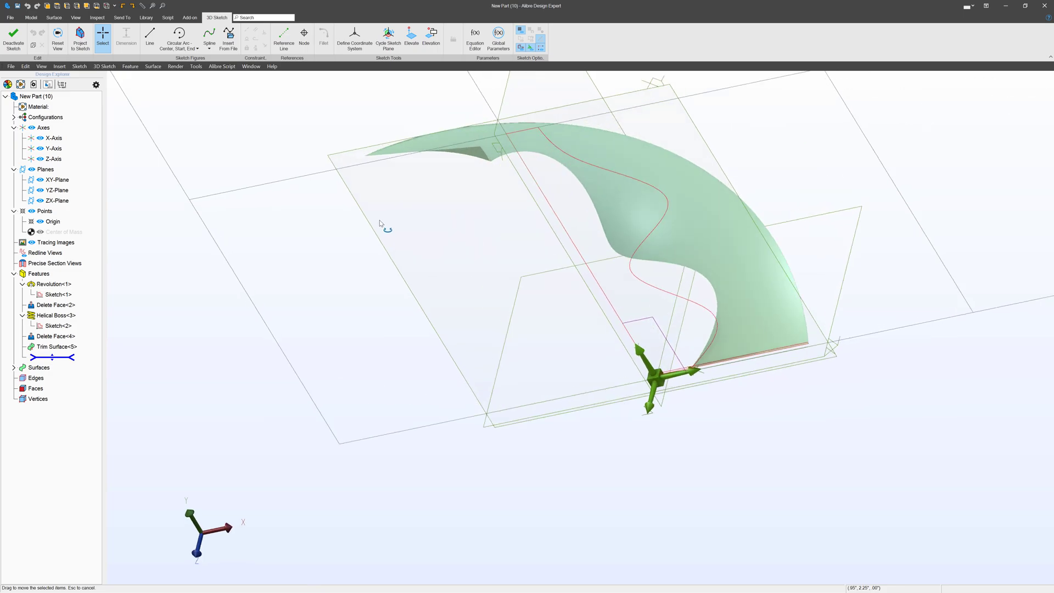
click(82, 47)
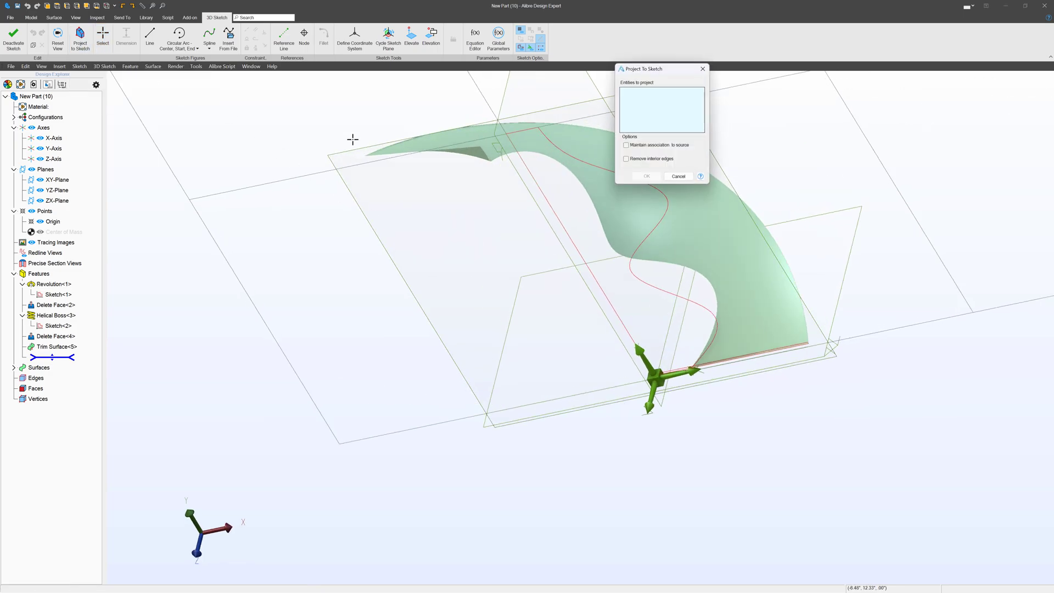
click(586, 191)
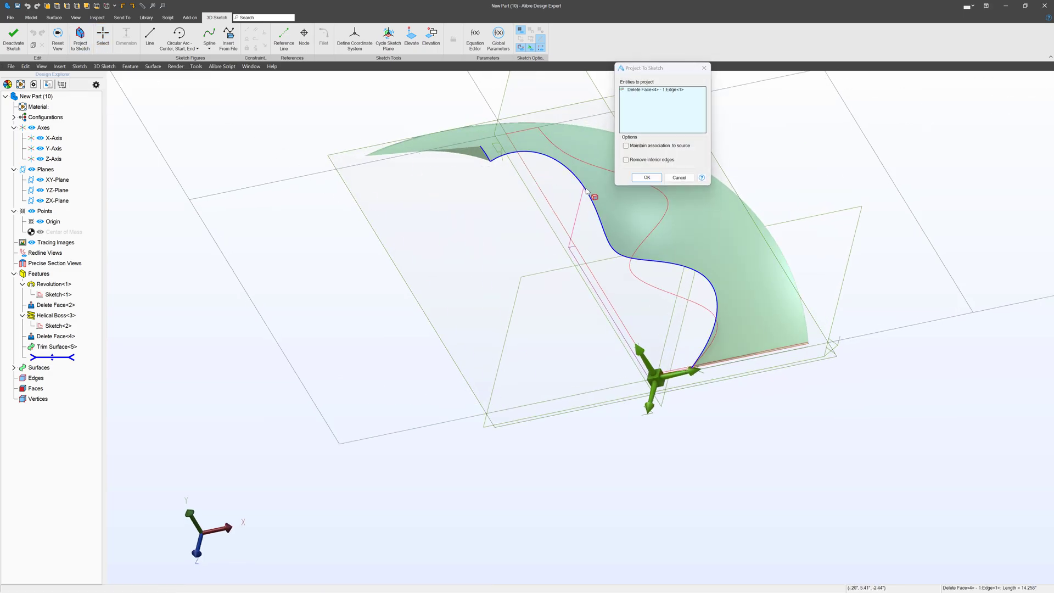
click(626, 146)
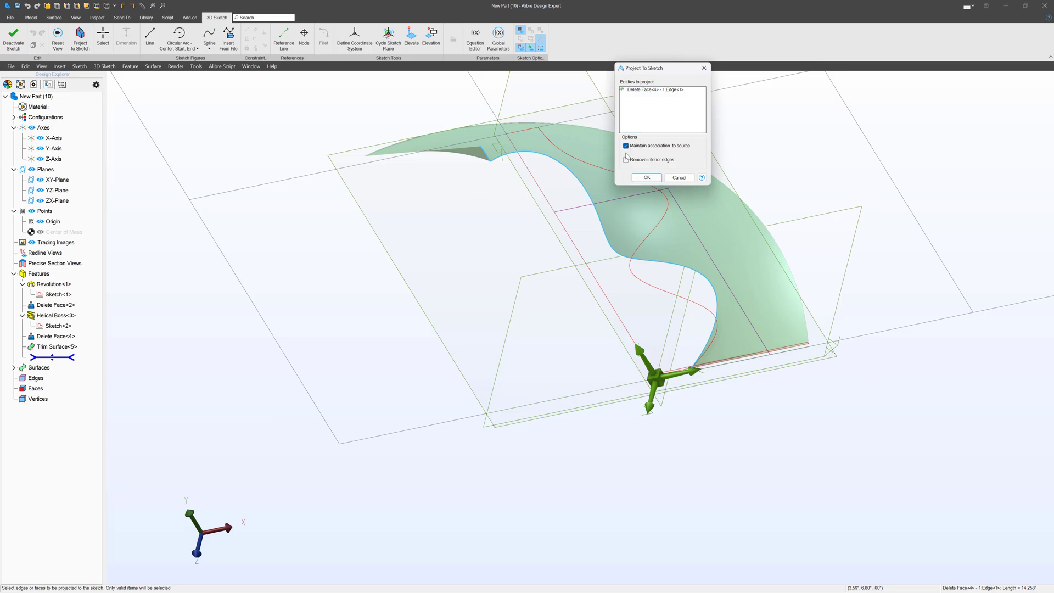
click(640, 178)
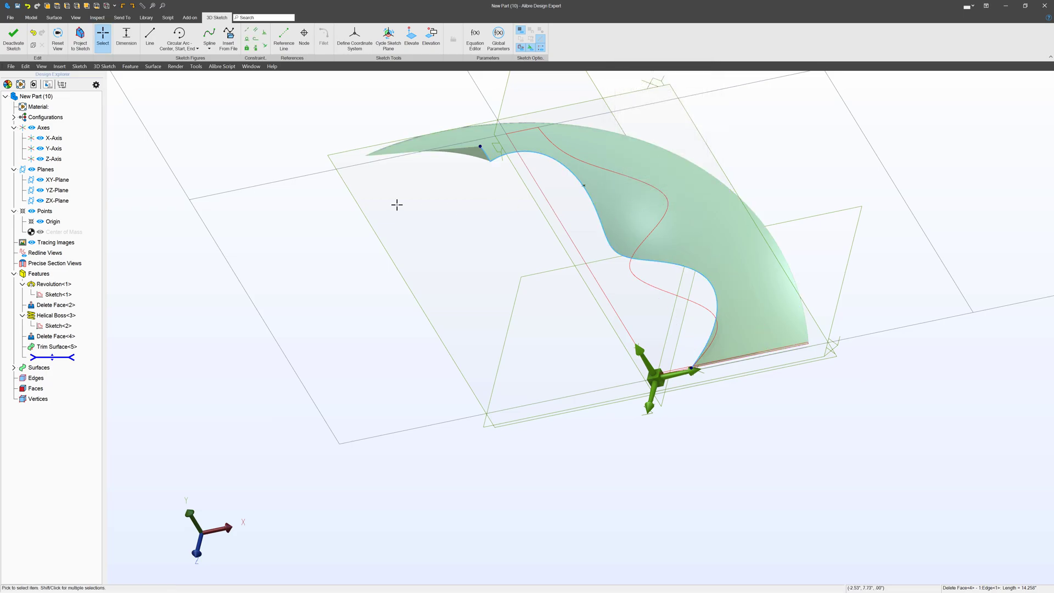
click(19, 49)
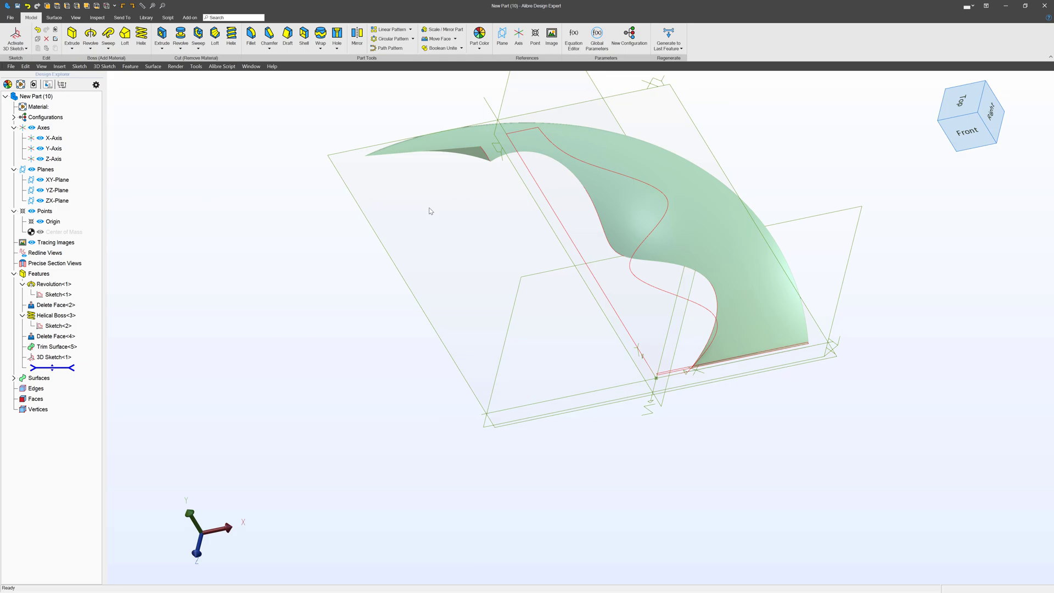
Insert a reference plane along the 3D sketch at 0 percent, at the blade's lower end.
middle_drag(431, 211, 324, 236)
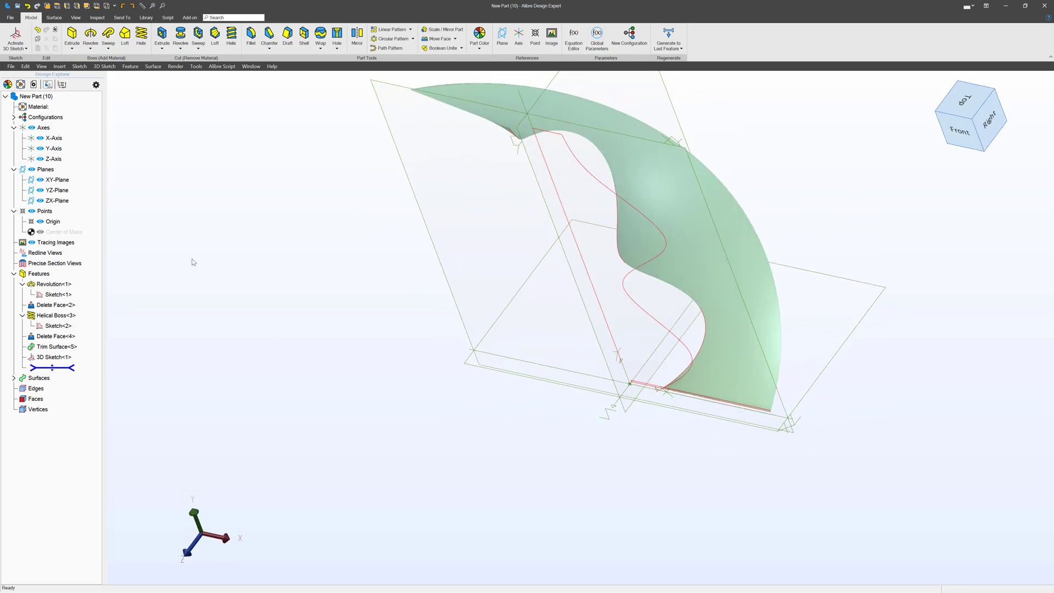
click(502, 36)
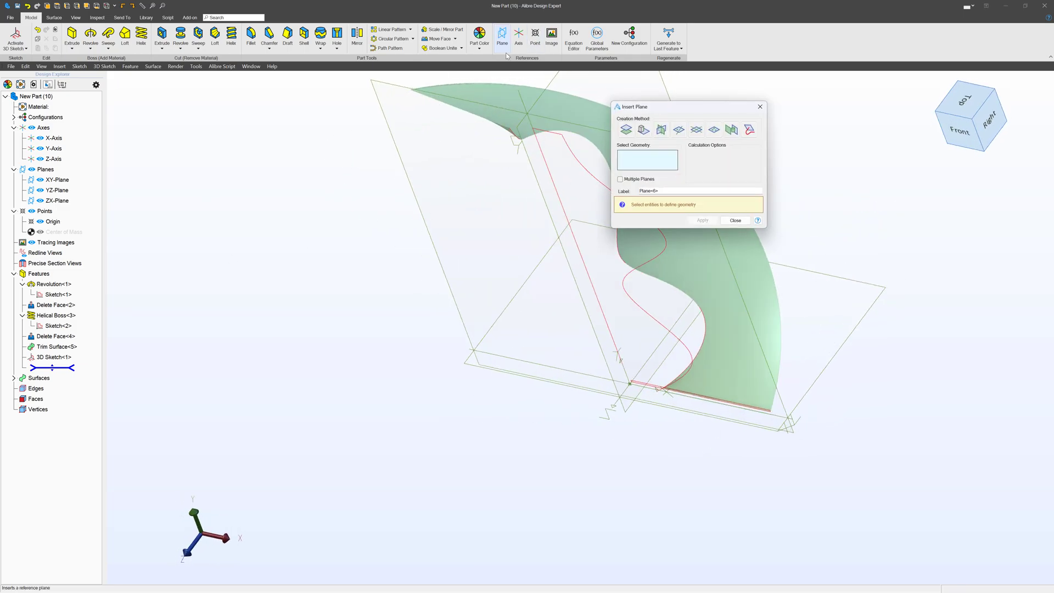
click(48, 358)
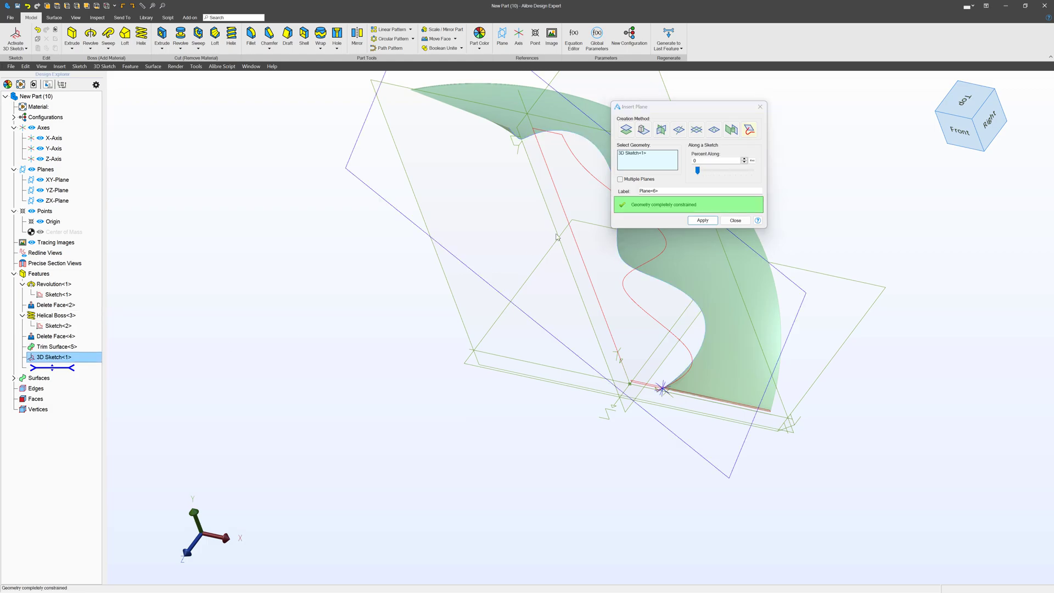
mouse_move(698, 174)
mouse_down()
mouse_move(753, 175)
mouse_move(692, 174)
mouse_up()
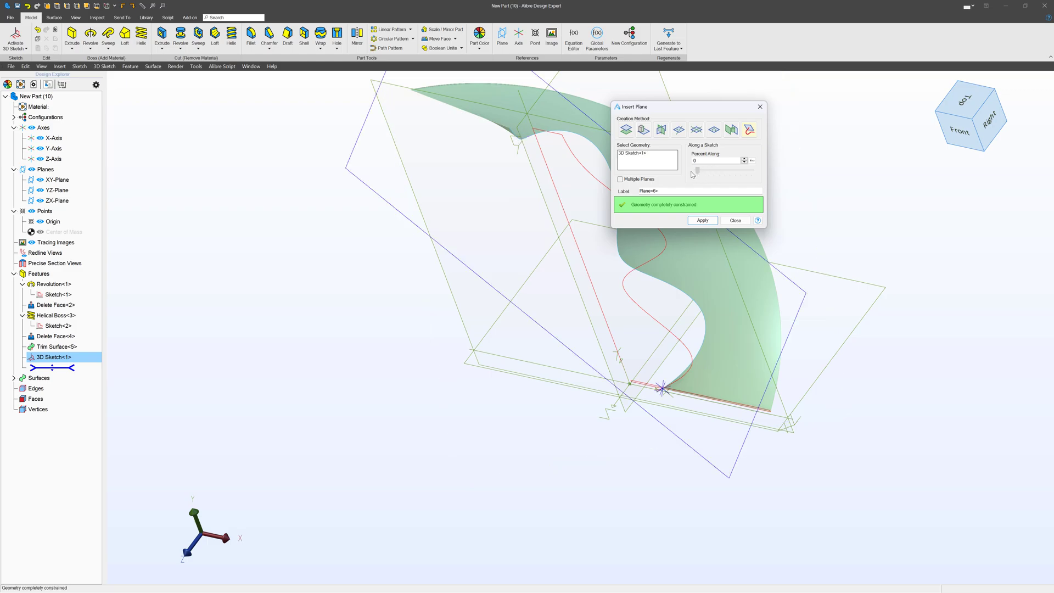
click(702, 220)
click(735, 220)
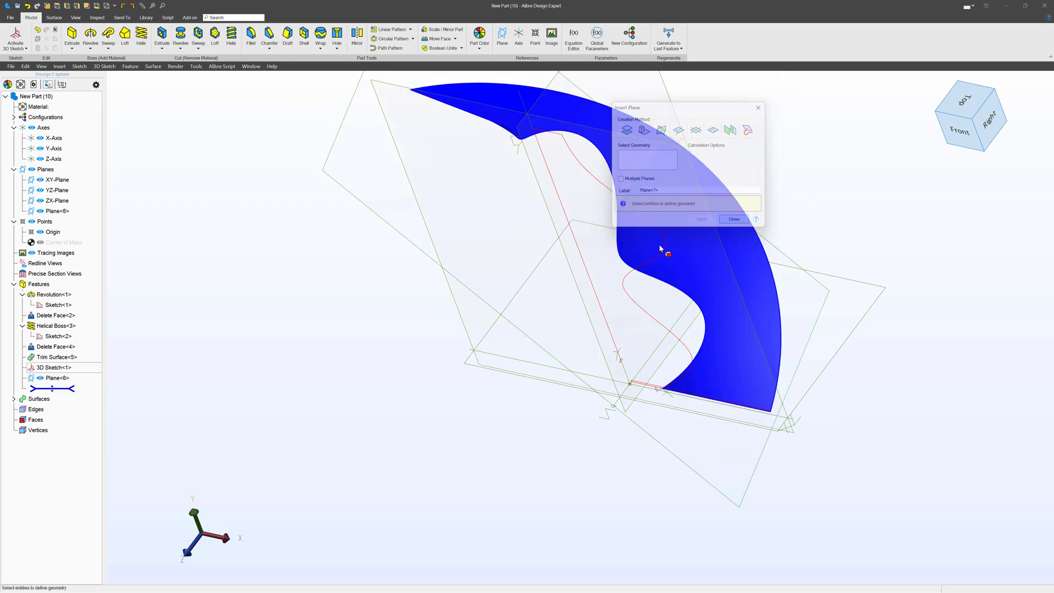
Sketch a six-sided polygon on the new plane, centred on the inner edge's lower endpoint, about 0.36 in across flats.
click(470, 292)
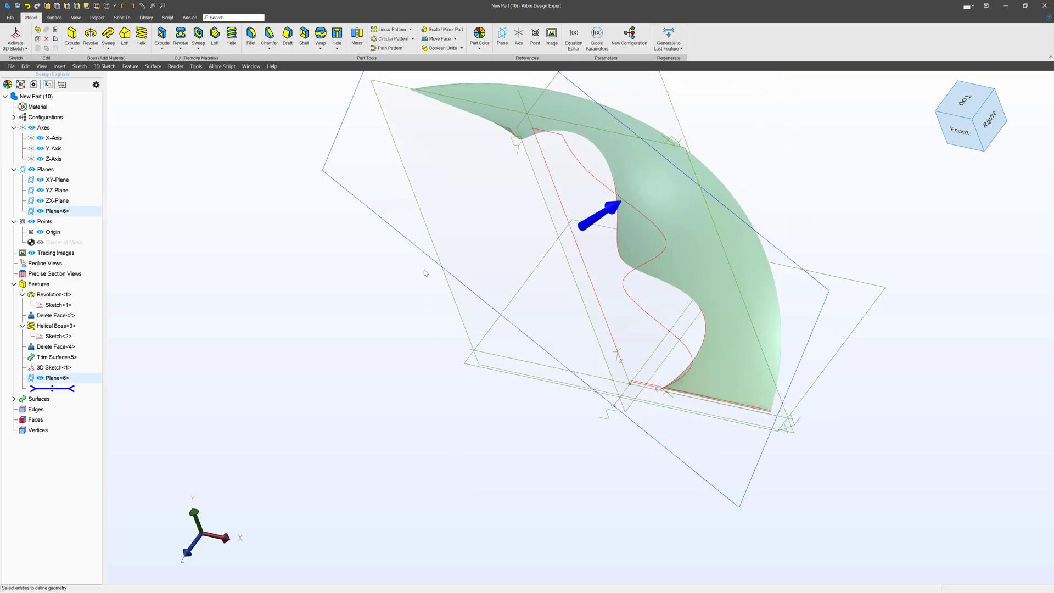
click(17, 50)
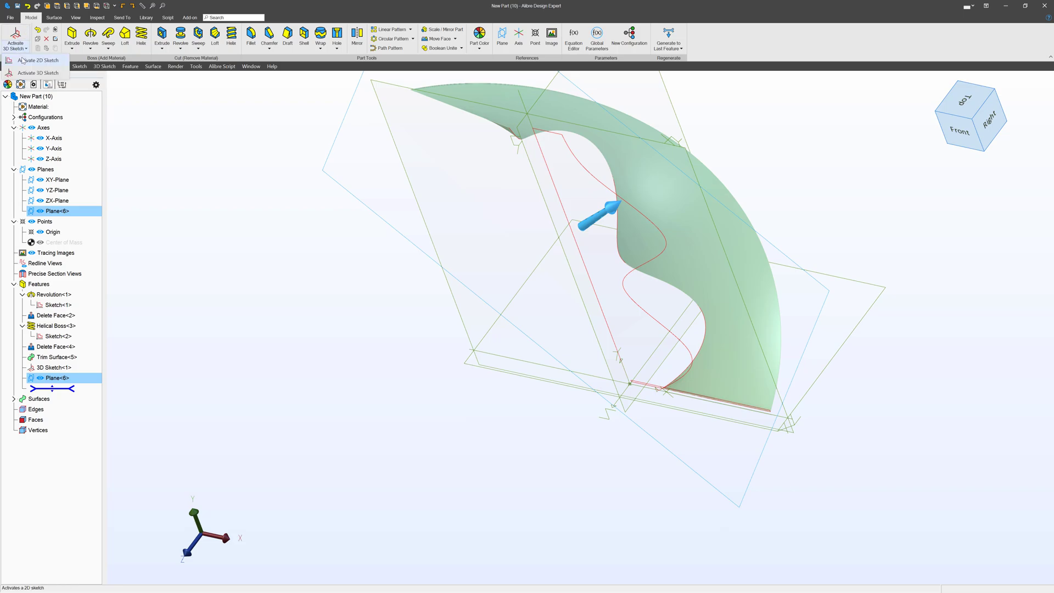
click(22, 60)
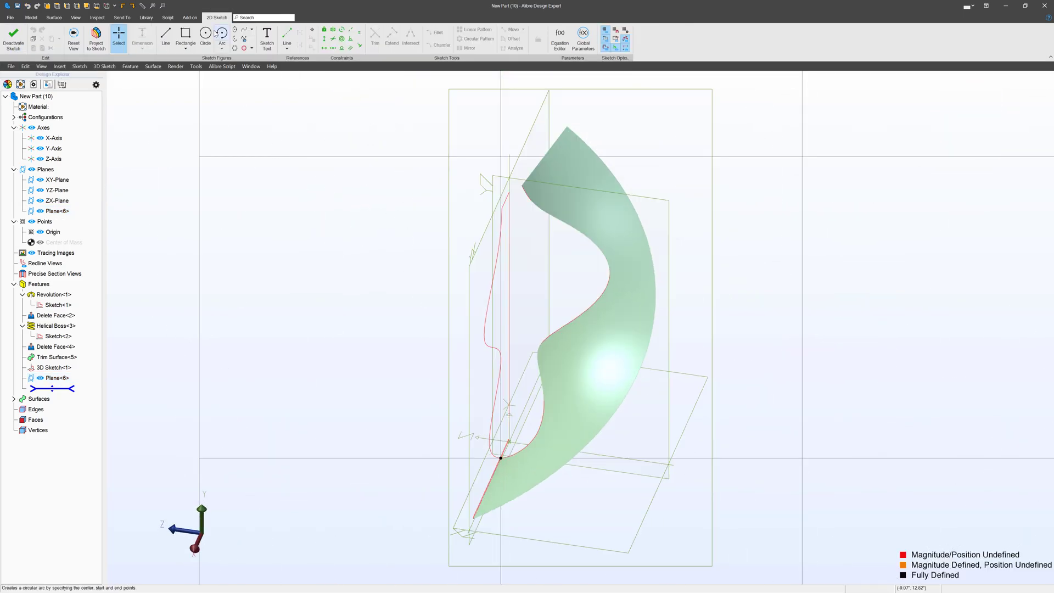
click(213, 34)
scroll(384, 307, up, 3)
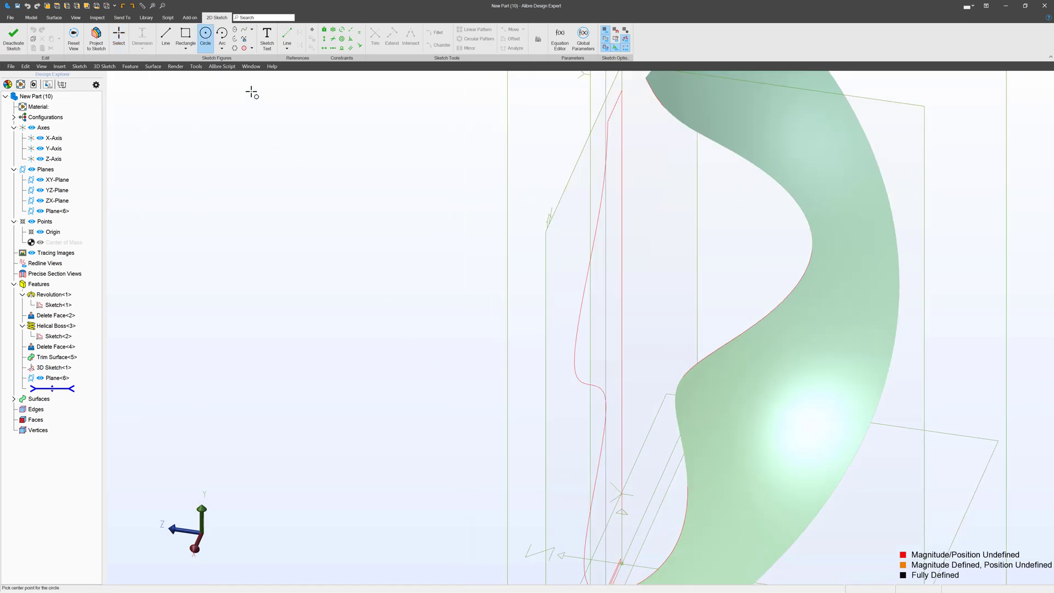
click(234, 48)
scroll(457, 248, down, 3)
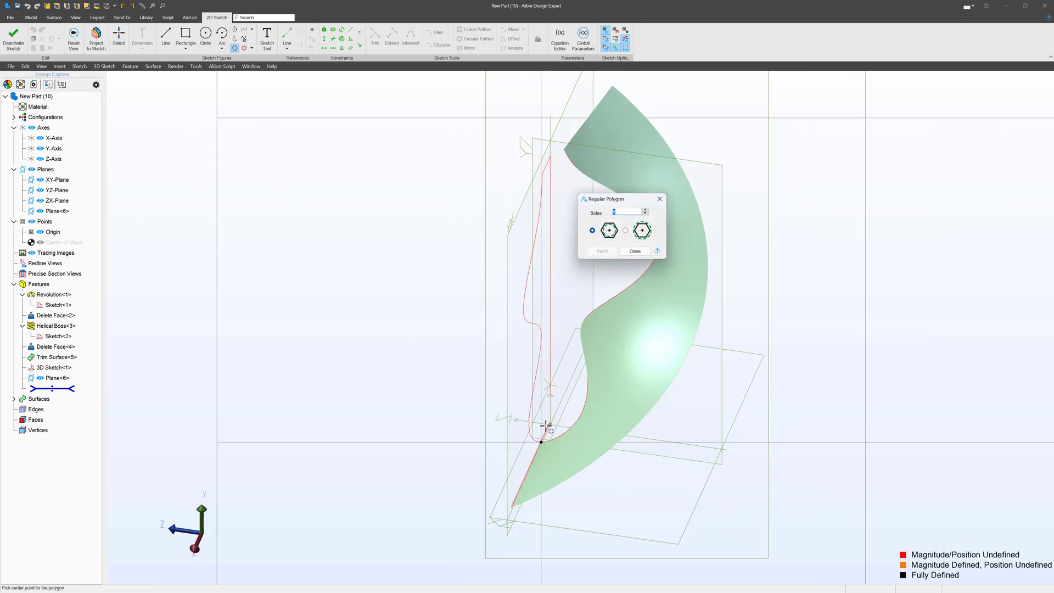
scroll(545, 425, up, 3)
click(520, 389)
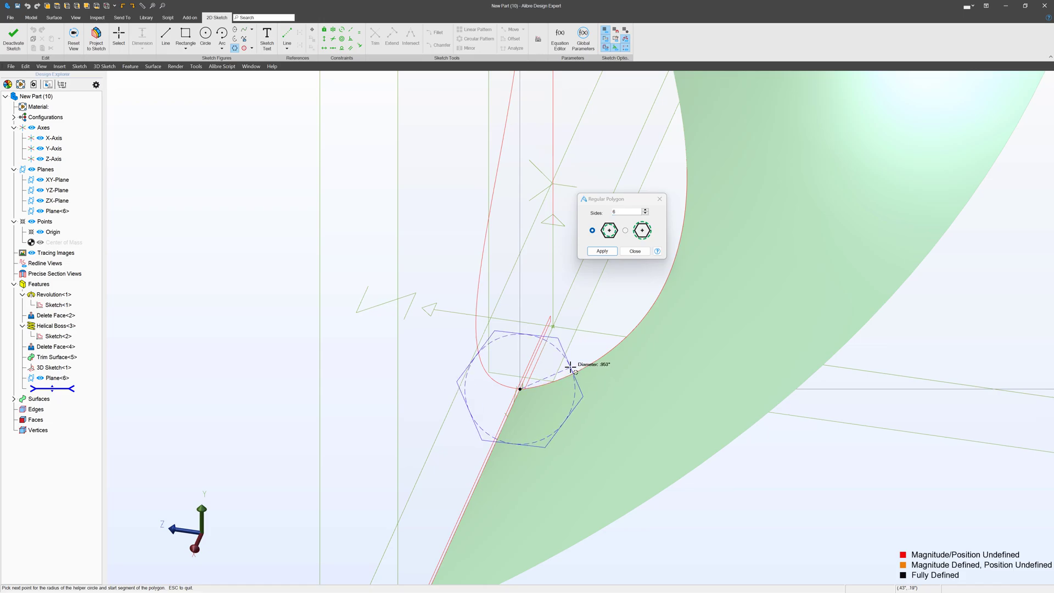
click(583, 394)
click(603, 251)
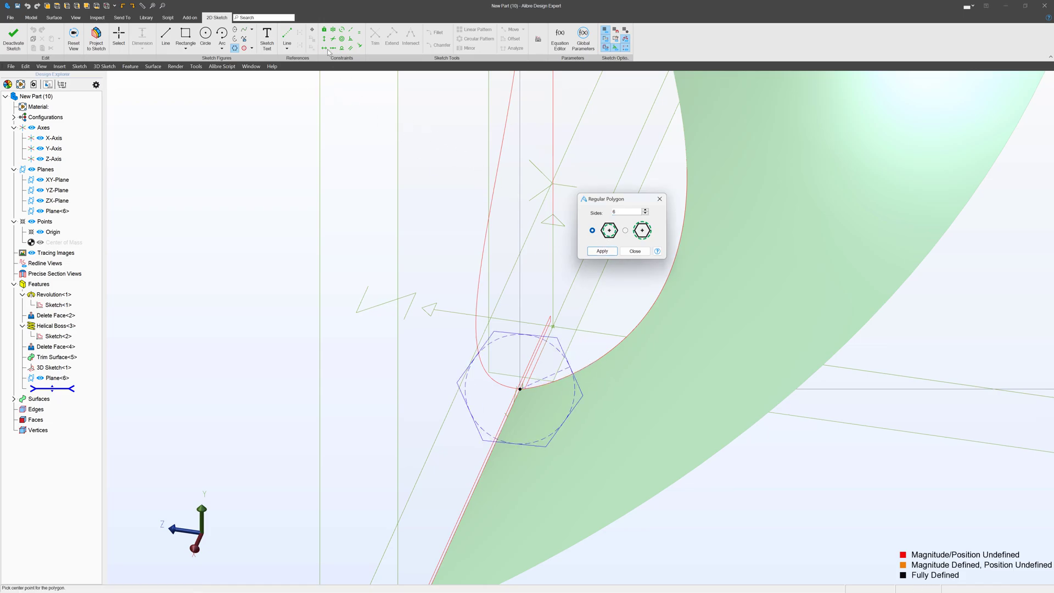
click(602, 250)
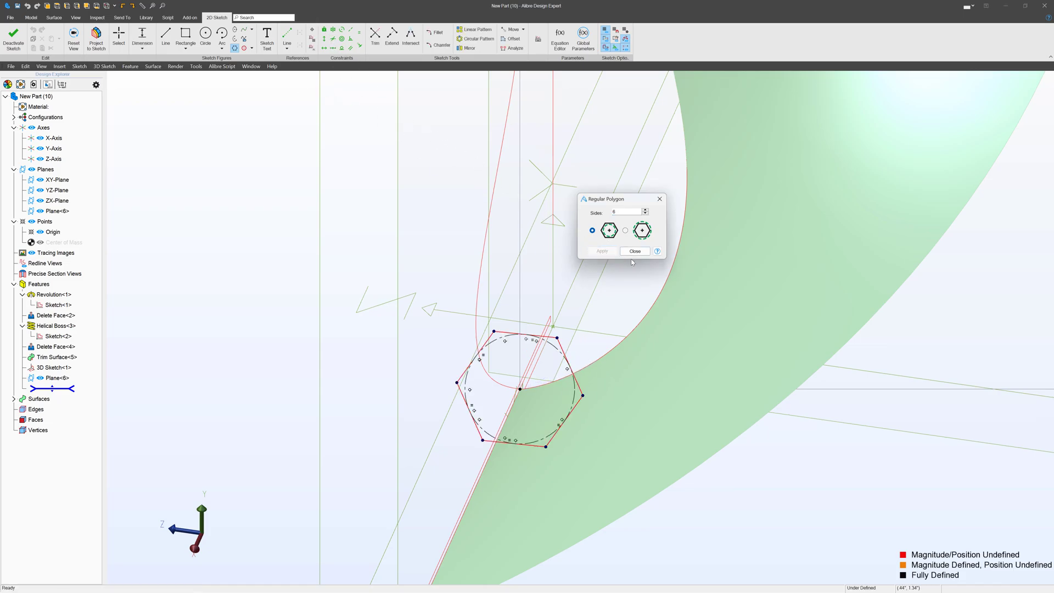
click(635, 250)
Constrain the hexagon's upper side to be horizontal, set its length to 0.1 in, and finish the sketch.
click(323, 48)
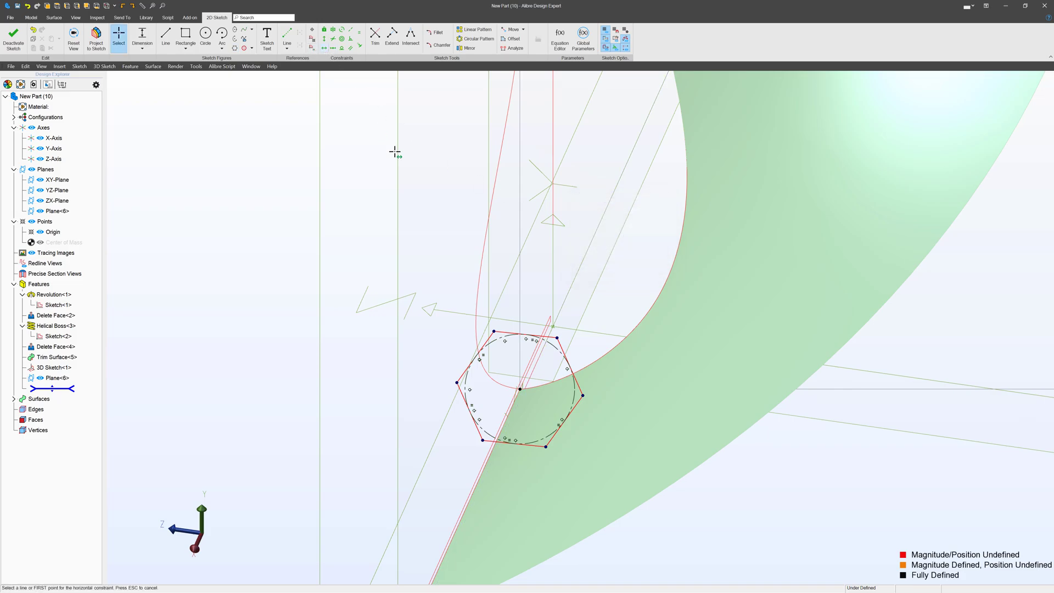
click(547, 333)
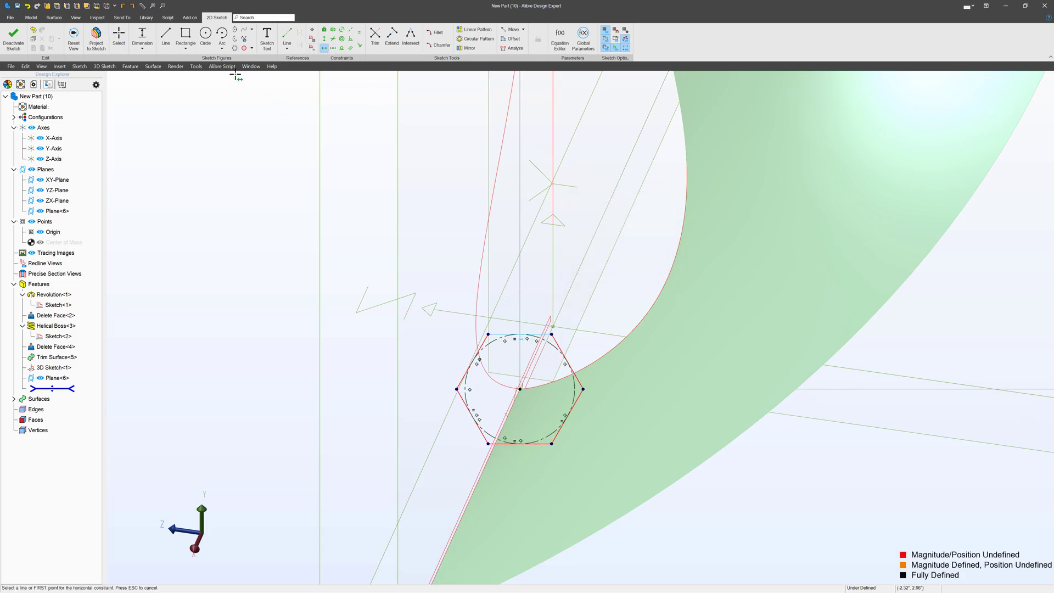
click(514, 301)
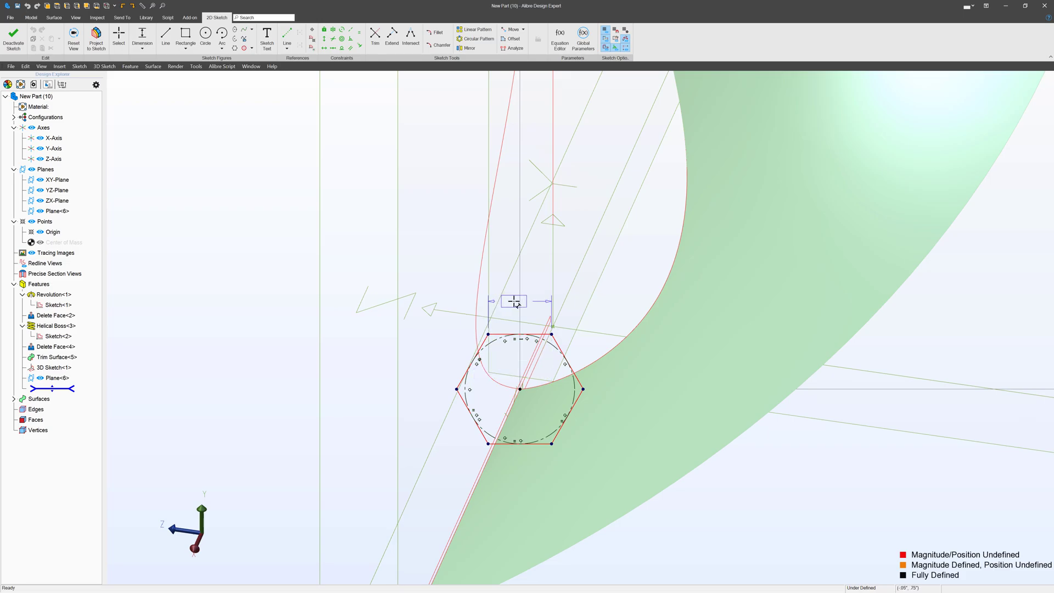
text(.1)
key(Return)
scroll(516, 387, up, 3)
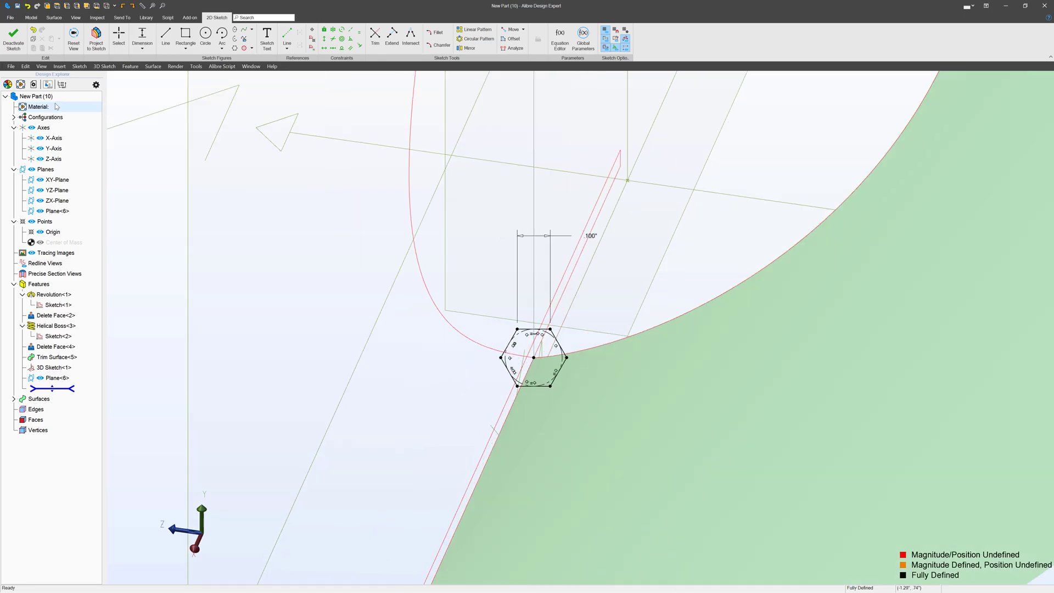
click(13, 38)
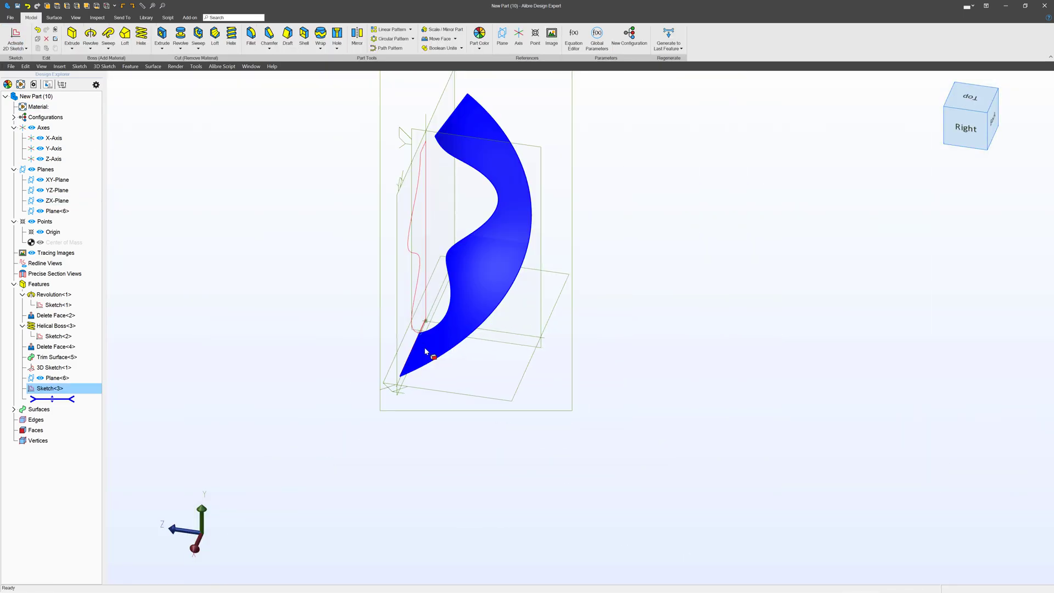
Insert a second reference plane along the 3D sketch, at the upper end of the blade's inner edge.
scroll(485, 256, up, 4)
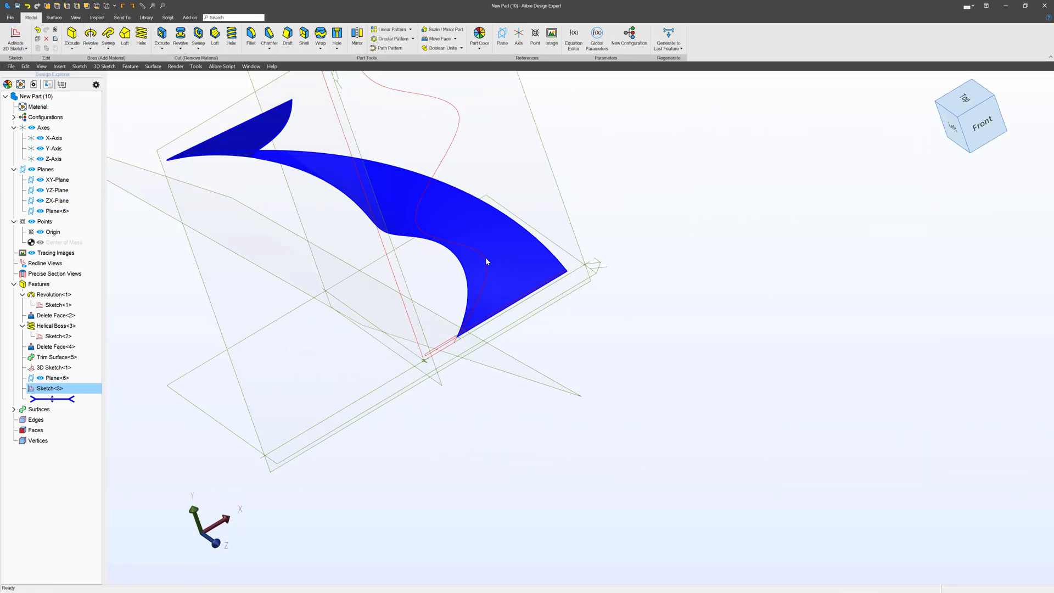
middle_drag(485, 257, 434, 299)
scroll(517, 366, down, 5)
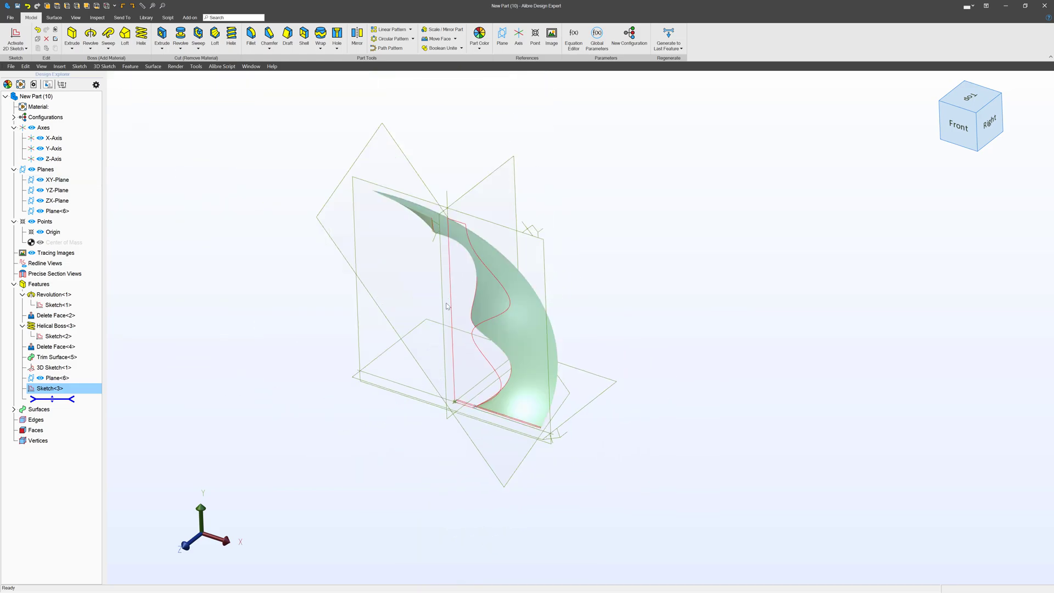
scroll(411, 290, up, 3)
click(191, 262)
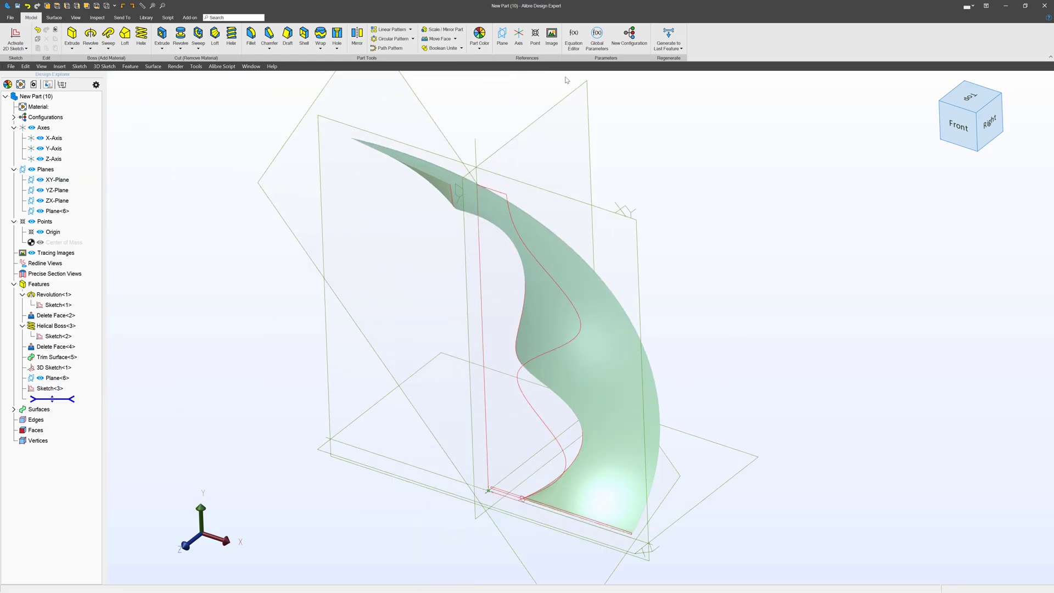
click(501, 36)
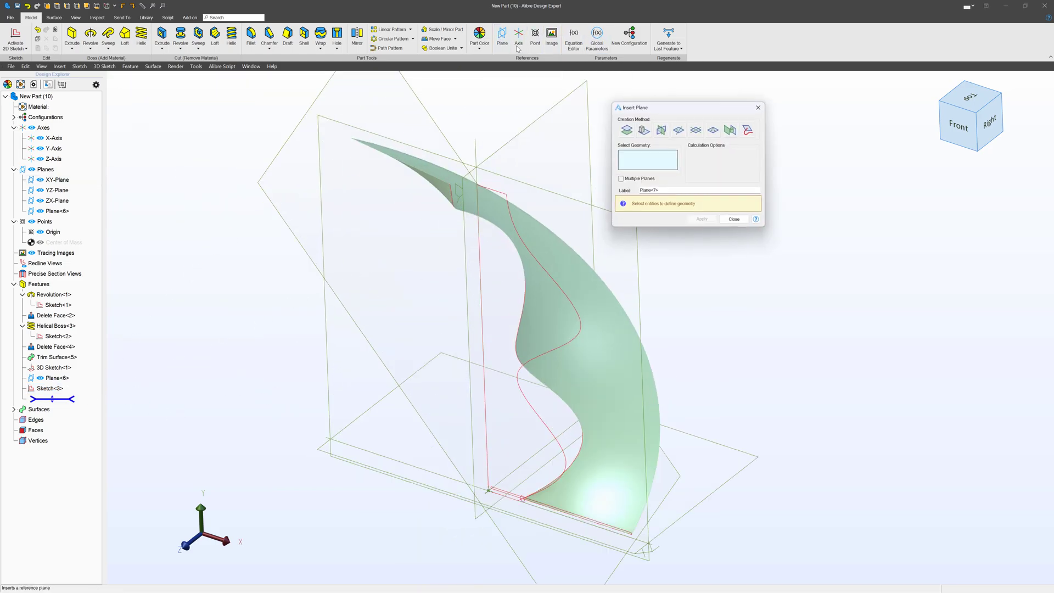
click(749, 130)
click(56, 370)
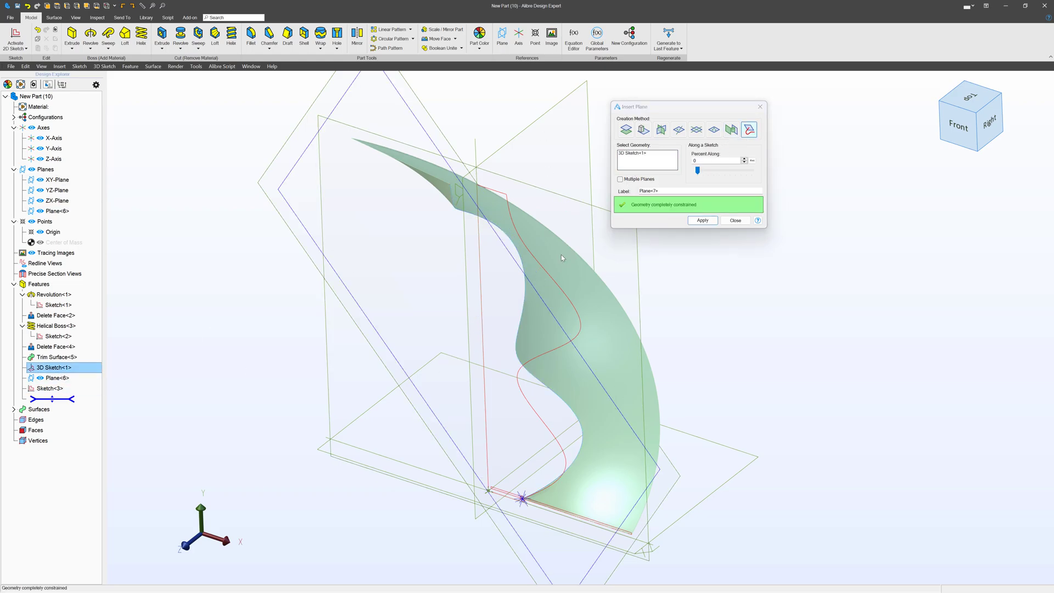
click(702, 167)
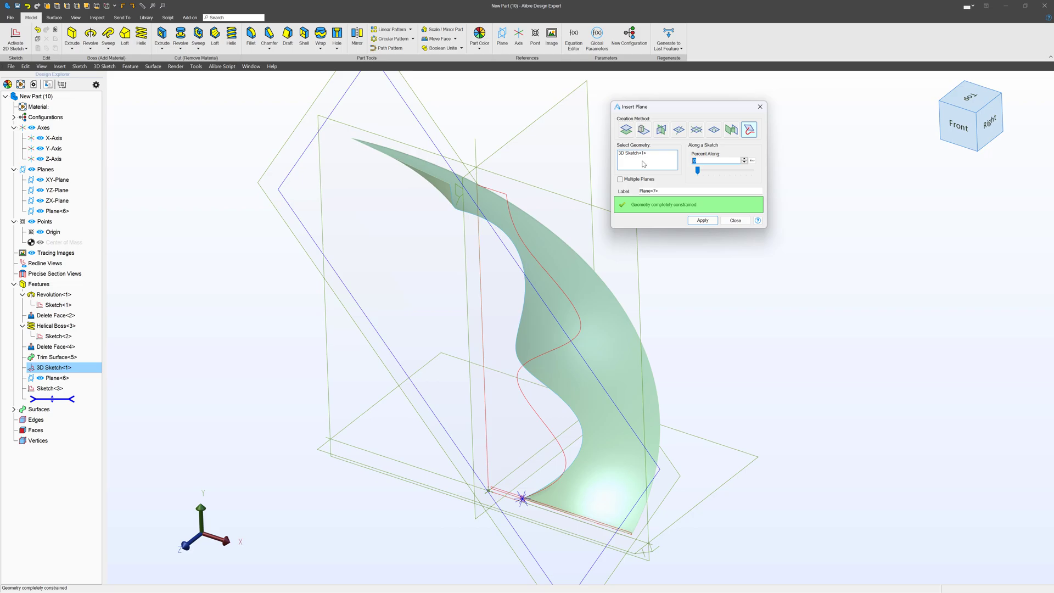
click(703, 220)
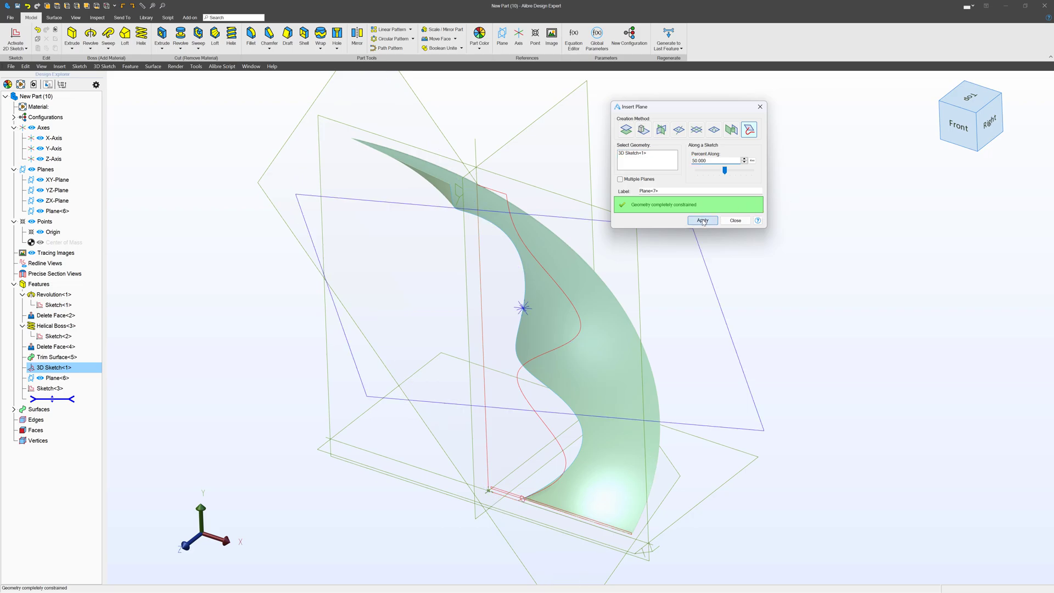
click(736, 220)
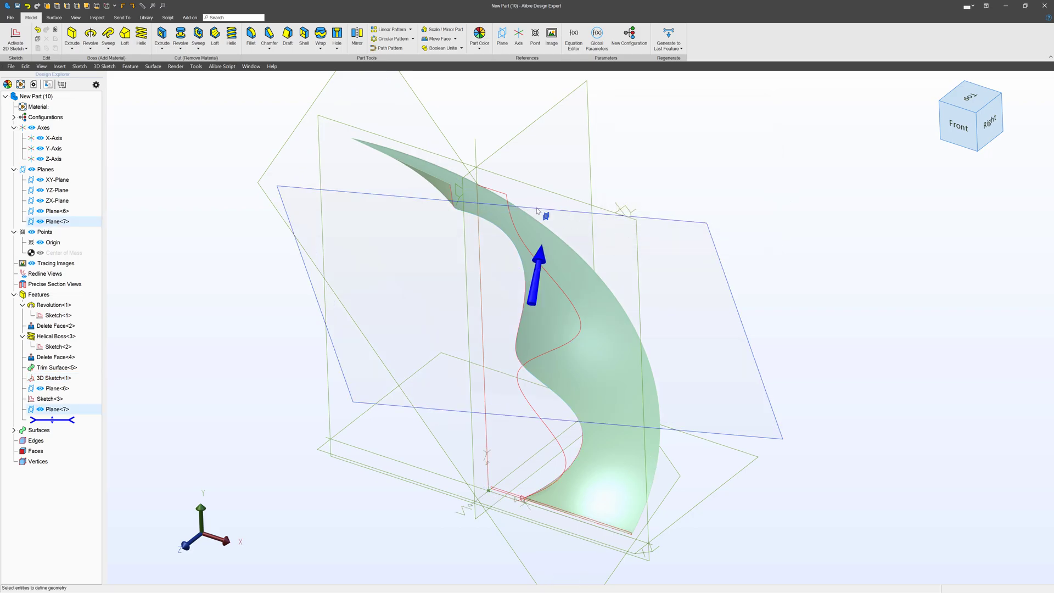
Sketch a circle on the second plane, centred on the inner edge's point there, with a 0.2 in diameter, and finish the sketch.
click(9, 34)
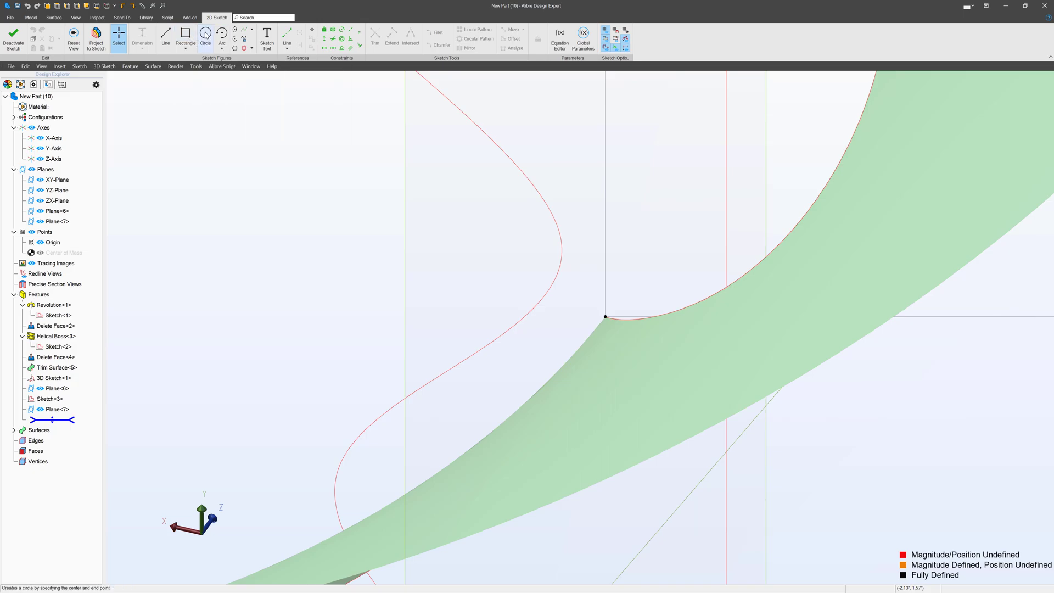
click(205, 36)
click(605, 316)
click(625, 295)
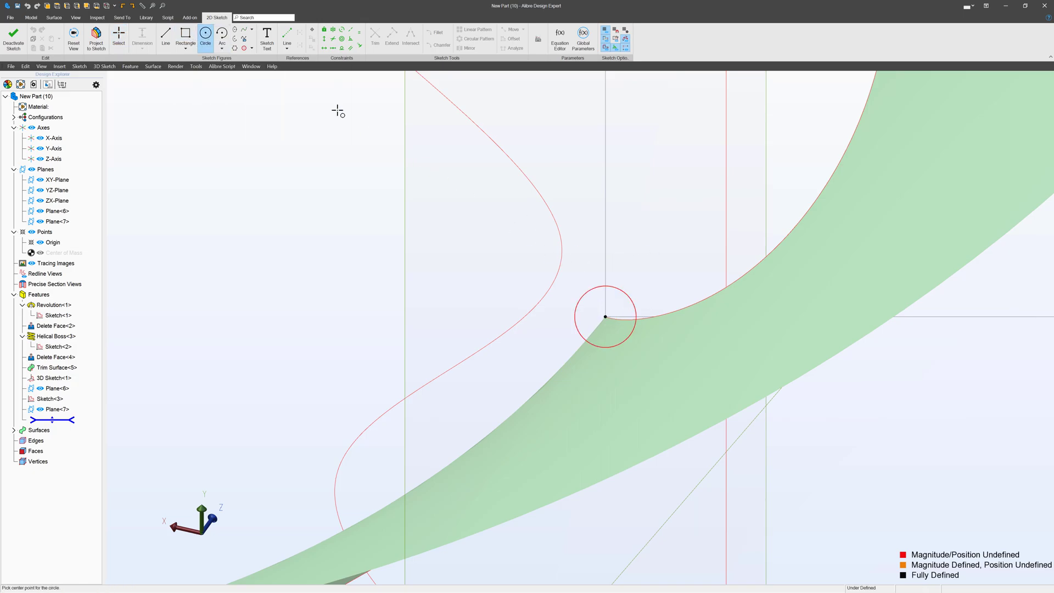
key(Escape)
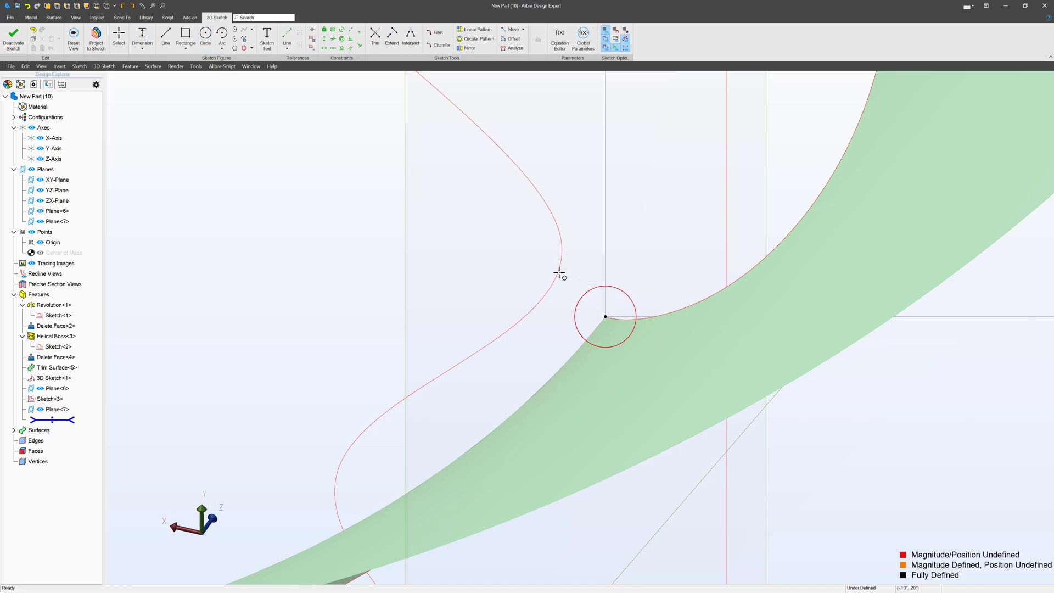
click(558, 273)
text(.2)
key(Return)
click(13, 38)
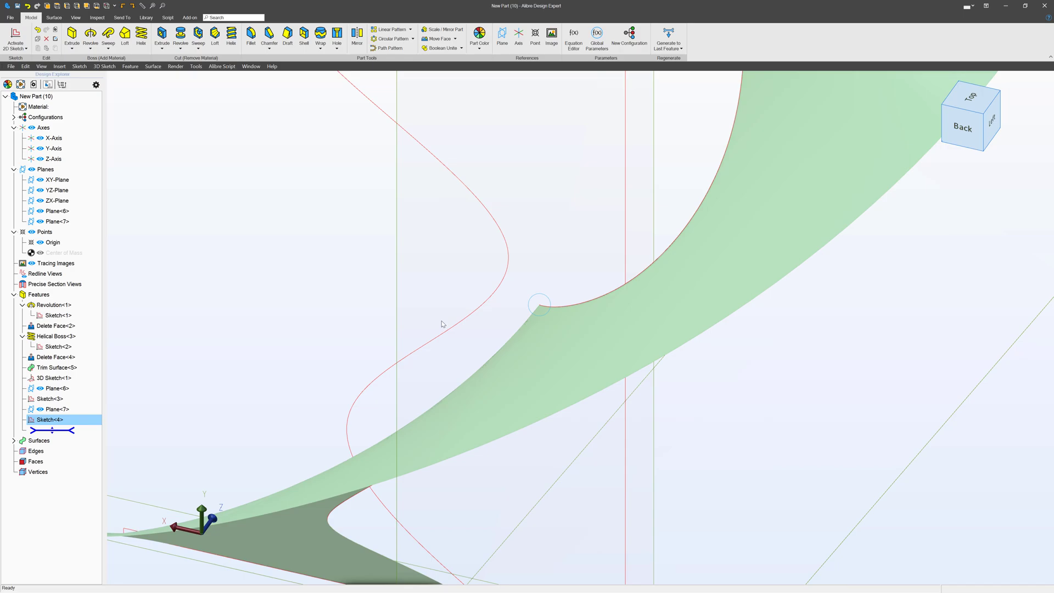
click(413, 279)
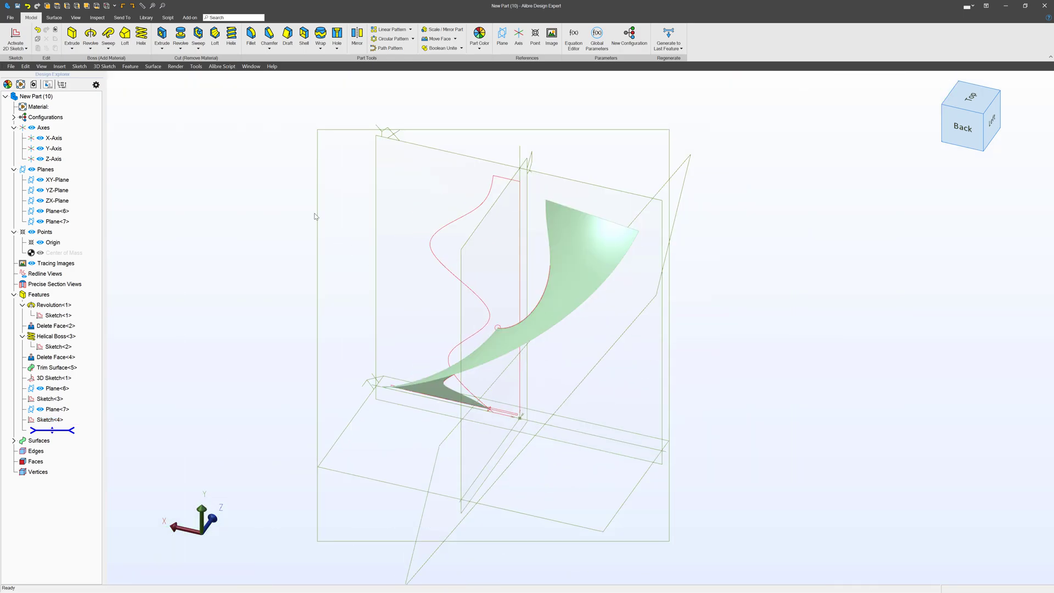
Insert a third reference plane along the 3D sketch at 100 percent, at the inner edge's upper end.
mouse_move(315, 215)
middle_down()
mouse_move(301, 219)
mouse_move(313, 228)
middle_up()
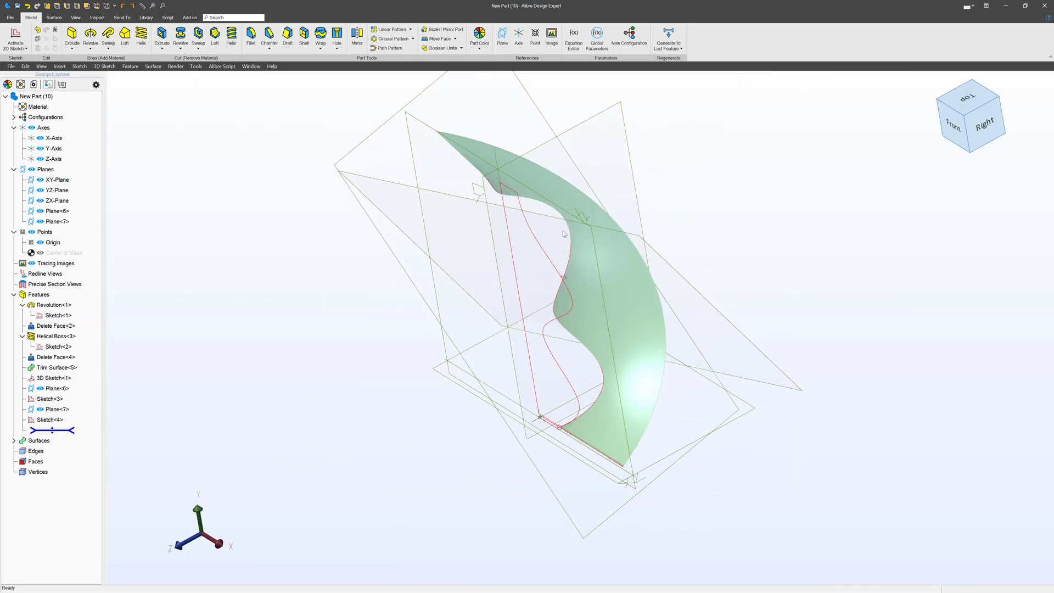
click(489, 174)
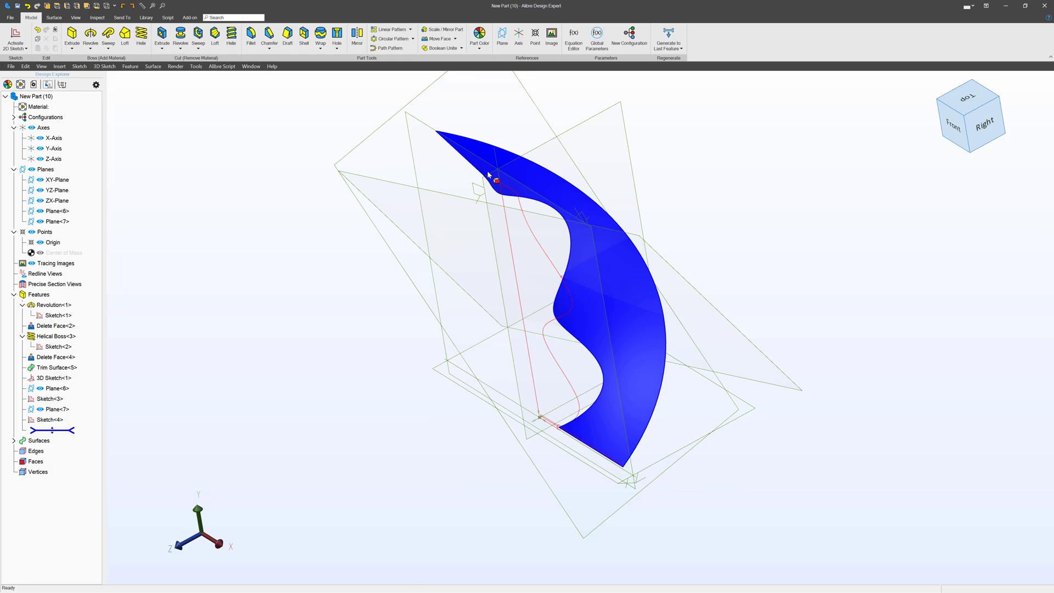
key(Escape)
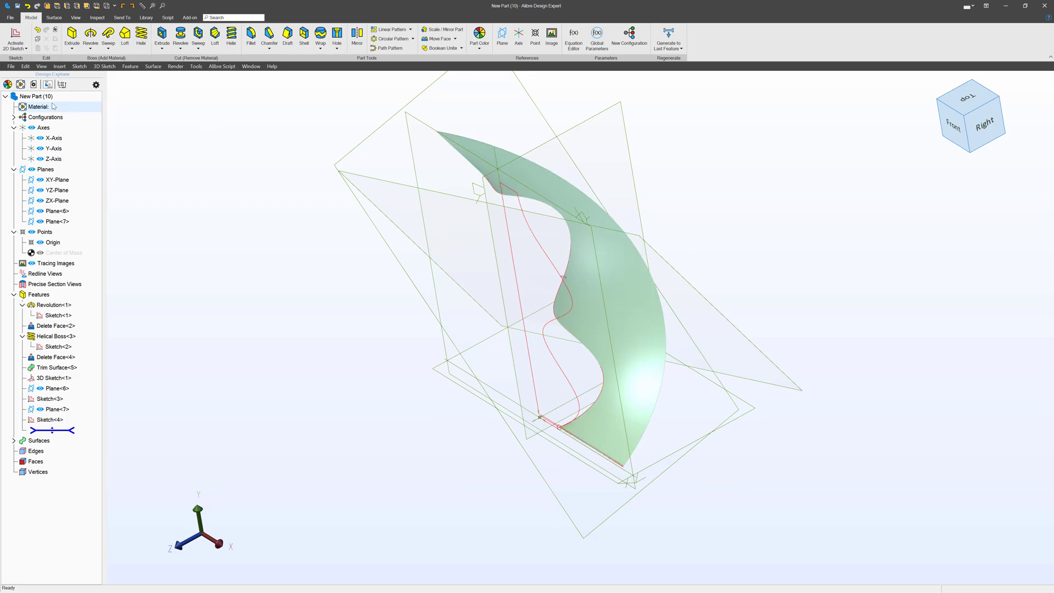
click(501, 36)
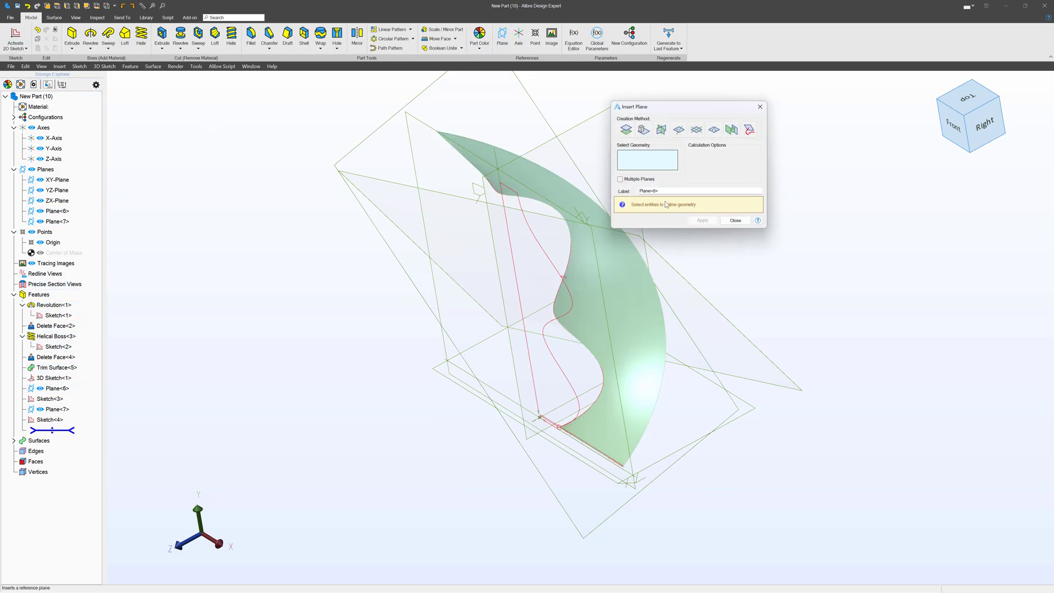
click(750, 130)
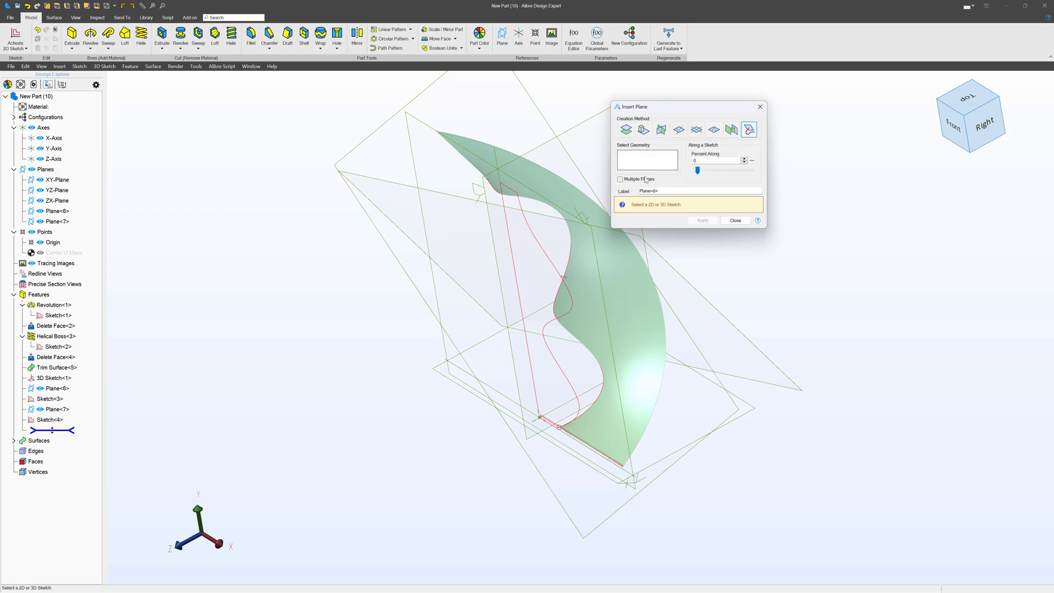
click(53, 377)
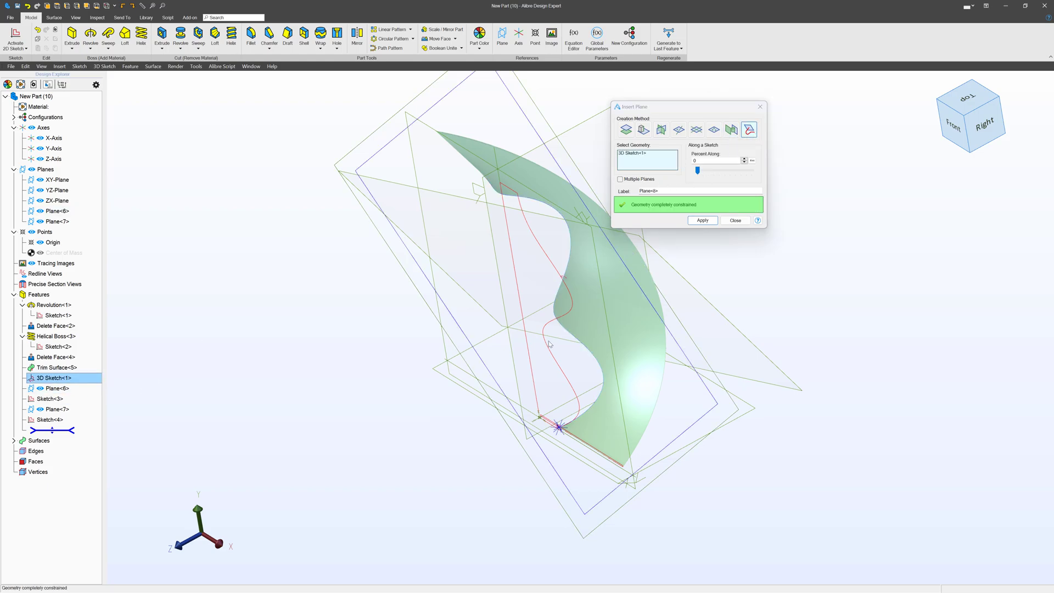
drag(697, 171, 820, 181)
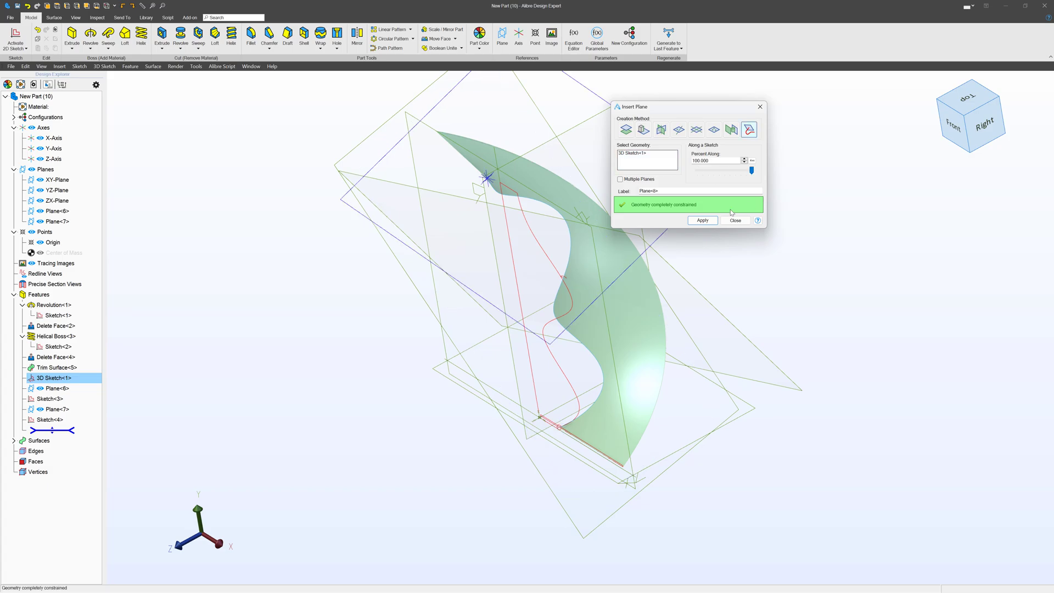
click(703, 220)
click(735, 220)
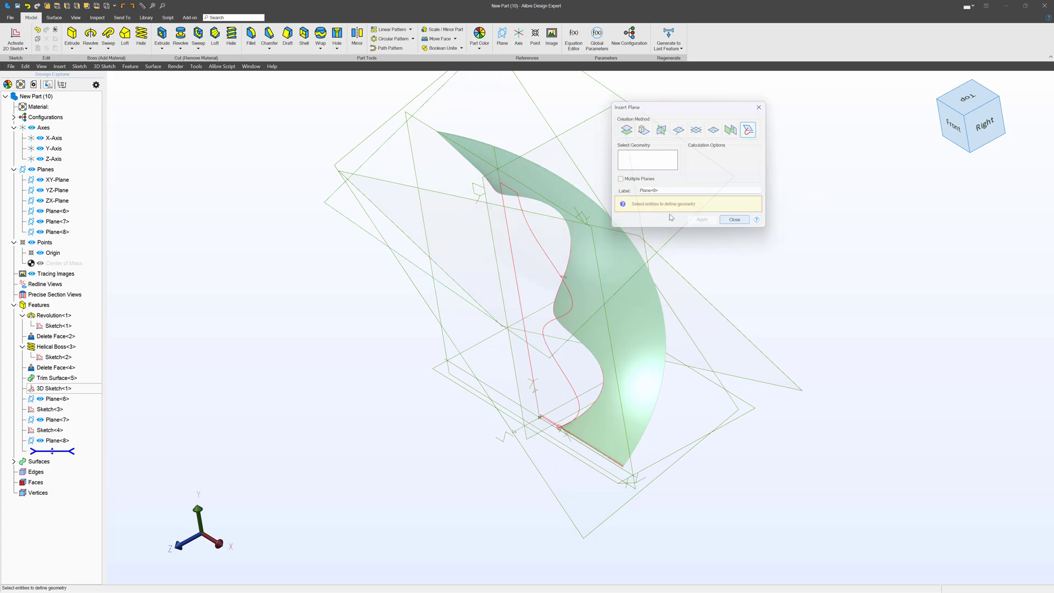
Sketch a centre rectangle about 0.6 in wide on the new plane, centred on the inner edge's upper endpoint.
click(56, 440)
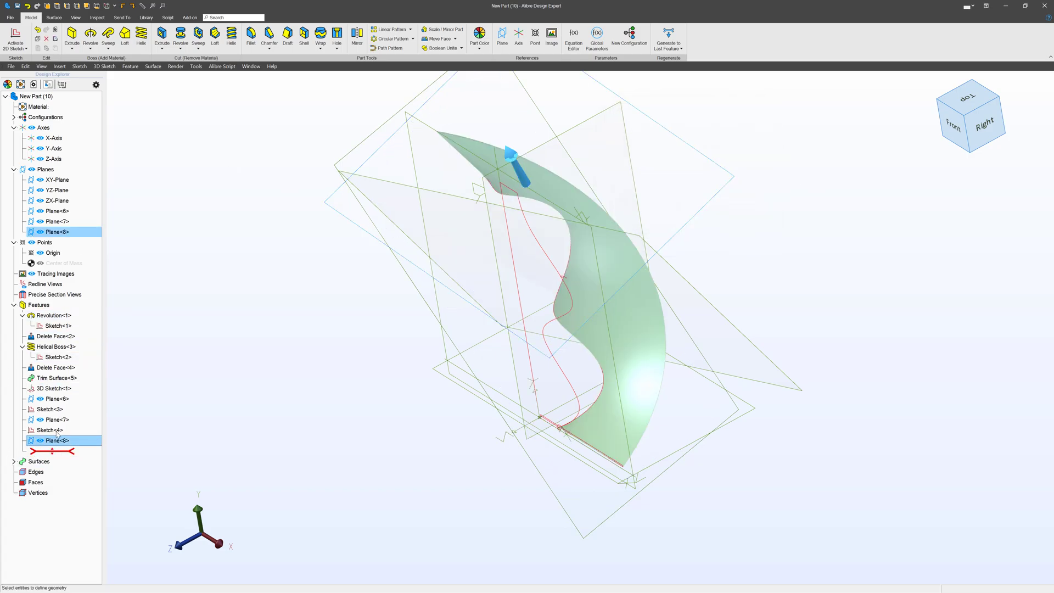
click(15, 34)
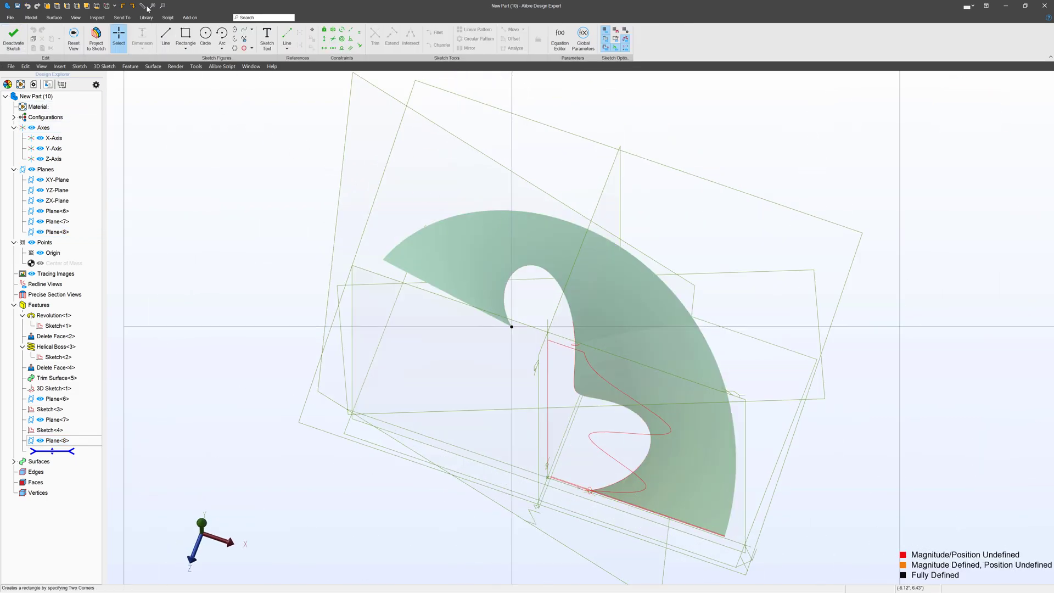
click(185, 47)
click(199, 86)
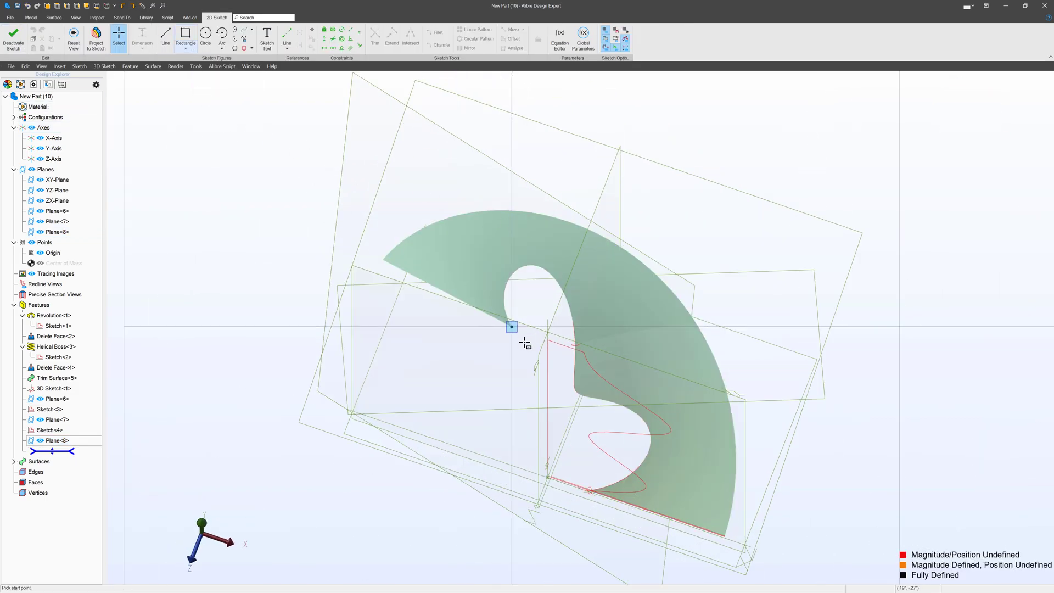
scroll(513, 328, up, 5)
click(465, 275)
click(526, 238)
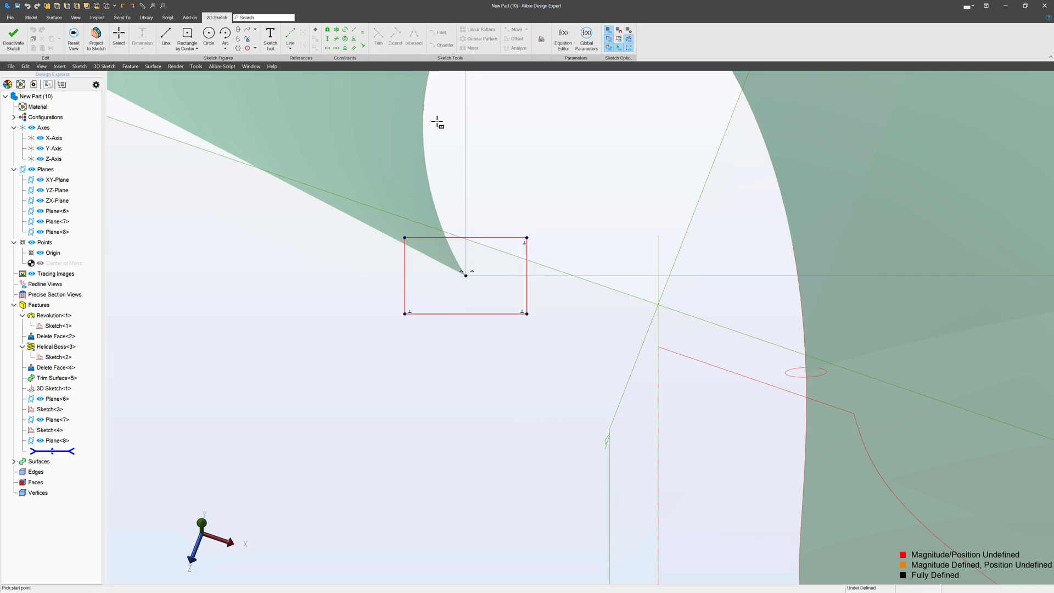
Constrain two adjacent sides of the rectangle to equal length to make it a square.
click(486, 238)
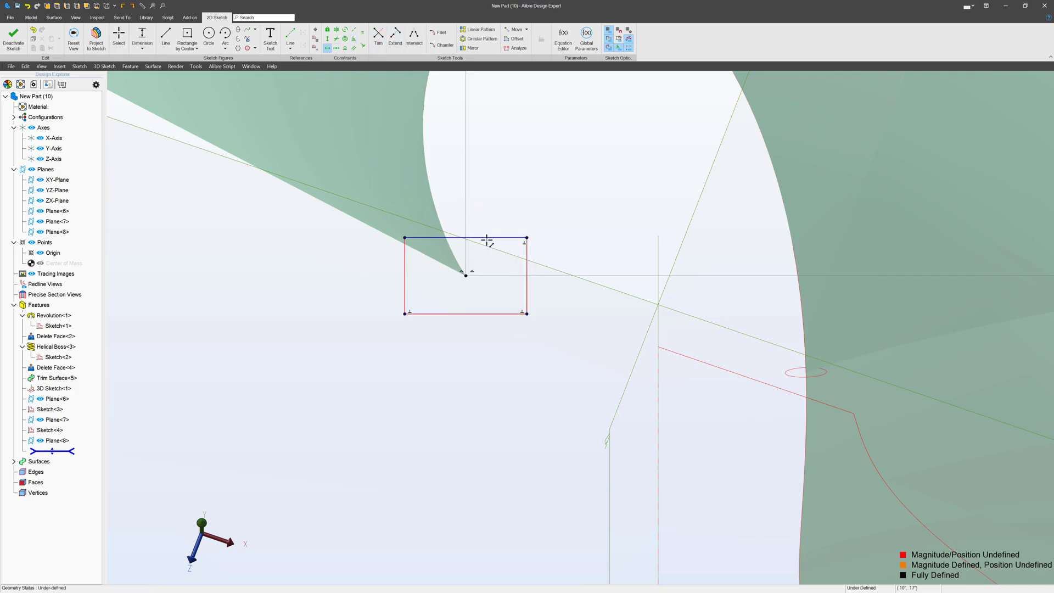
click(363, 32)
click(473, 240)
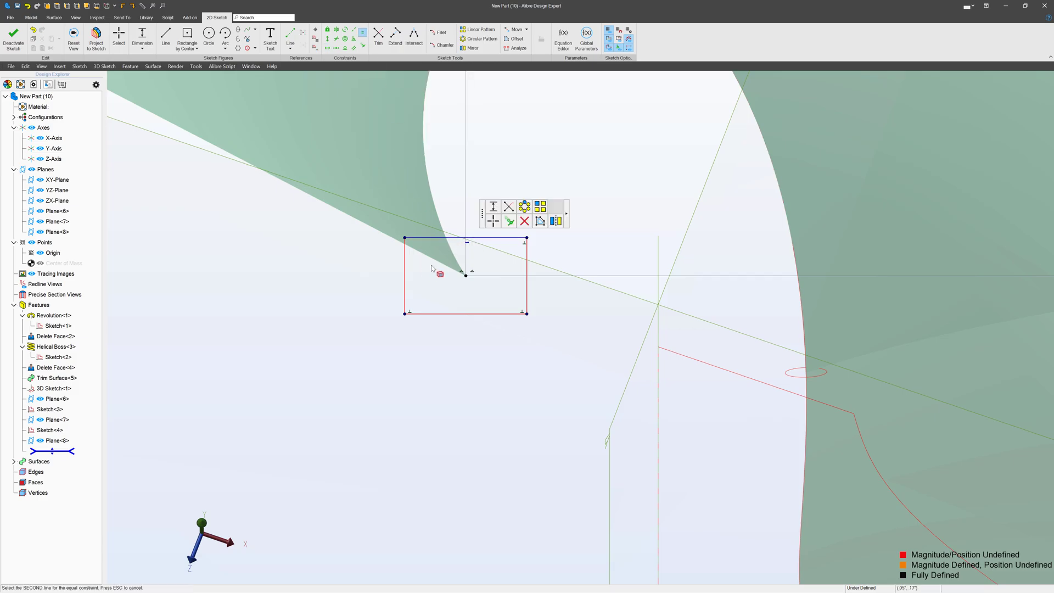
click(404, 278)
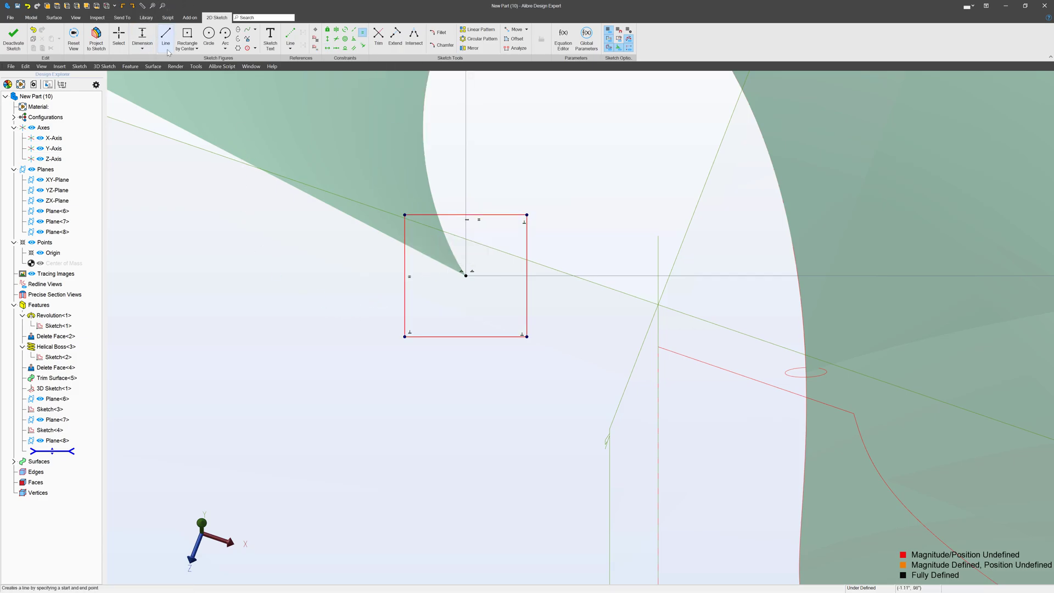
Dimension the square's upper side to 0.1 in.
click(148, 33)
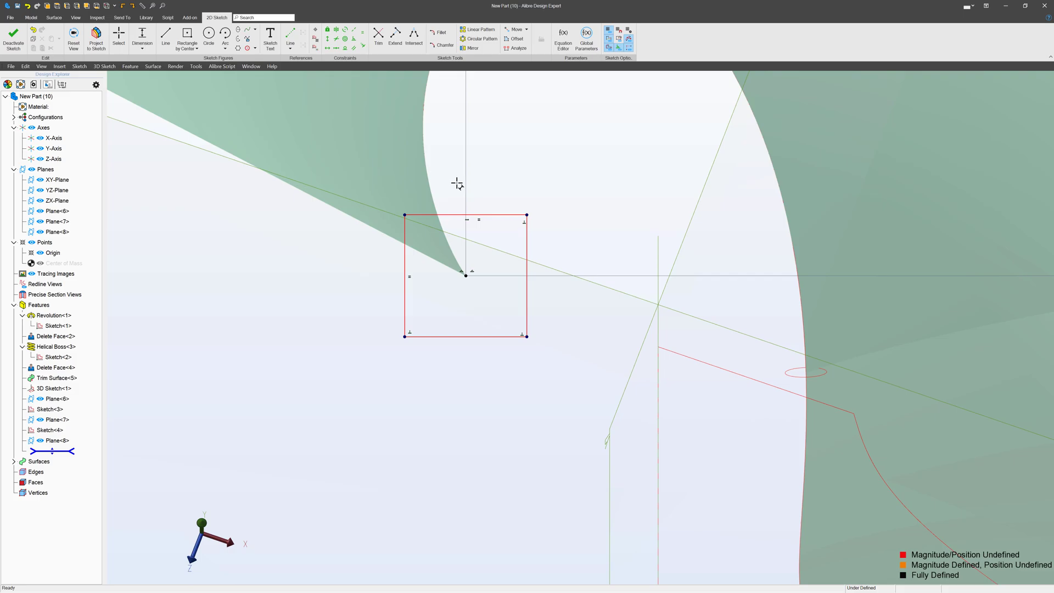
click(494, 211)
click(494, 186)
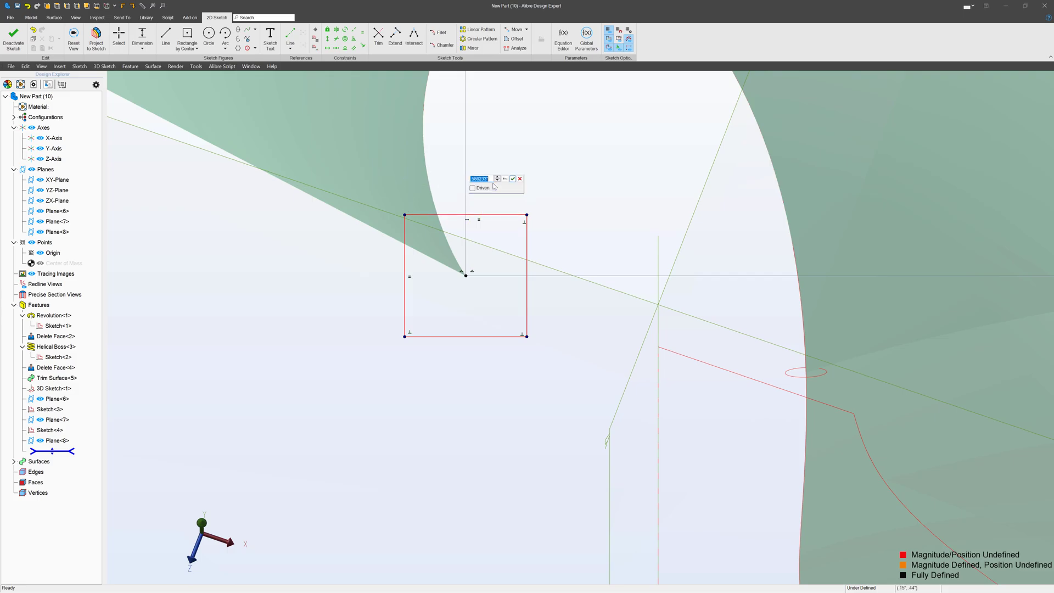
text(.1)
key(Return)
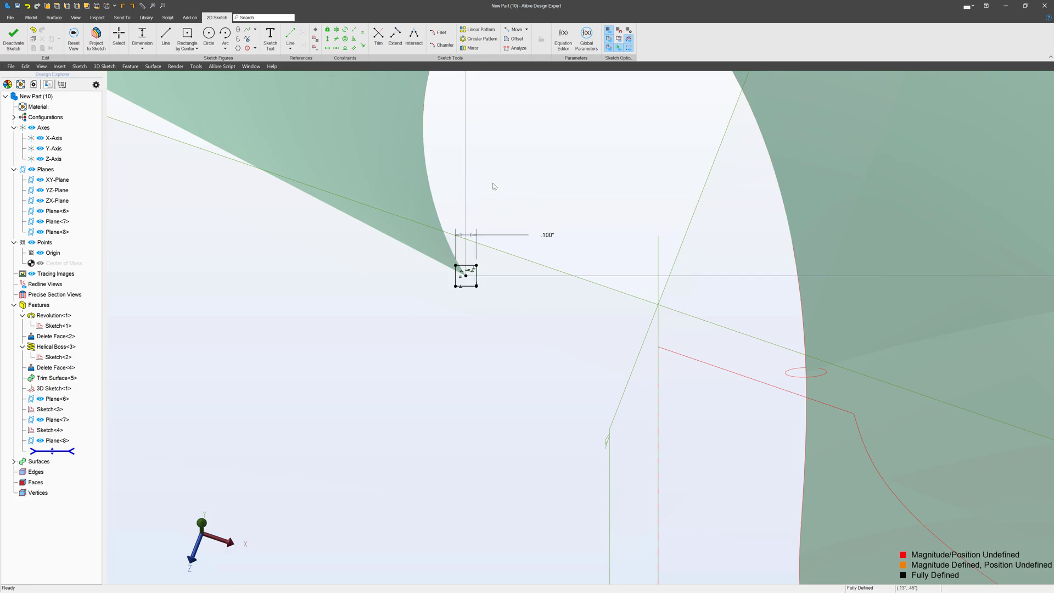
Set the square's side dimension to 0.2 in and finish the sketch.
click(548, 236)
double_click(549, 235)
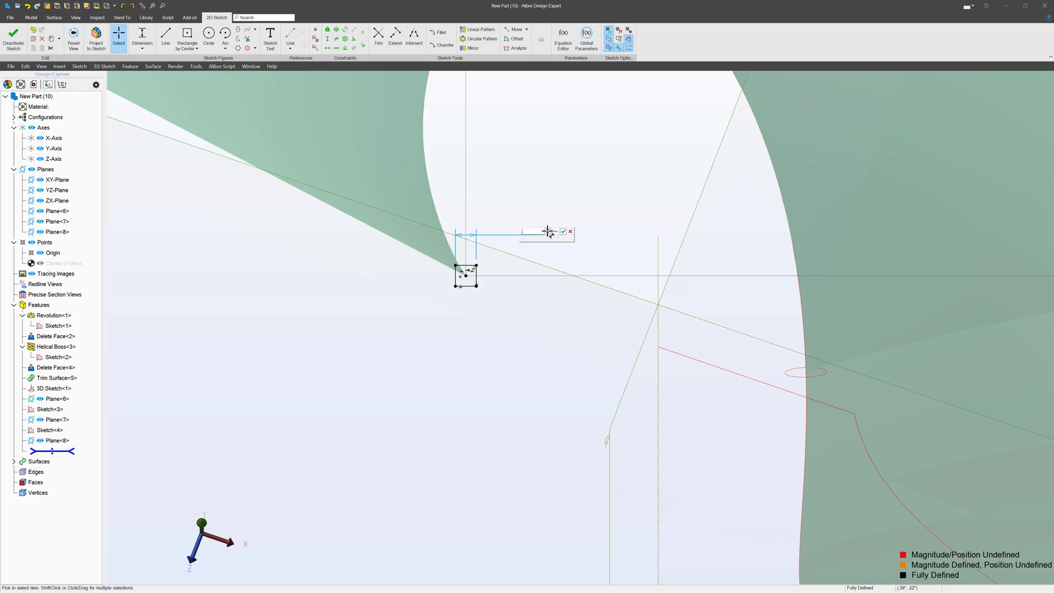
text(.2)
key(Return)
click(13, 40)
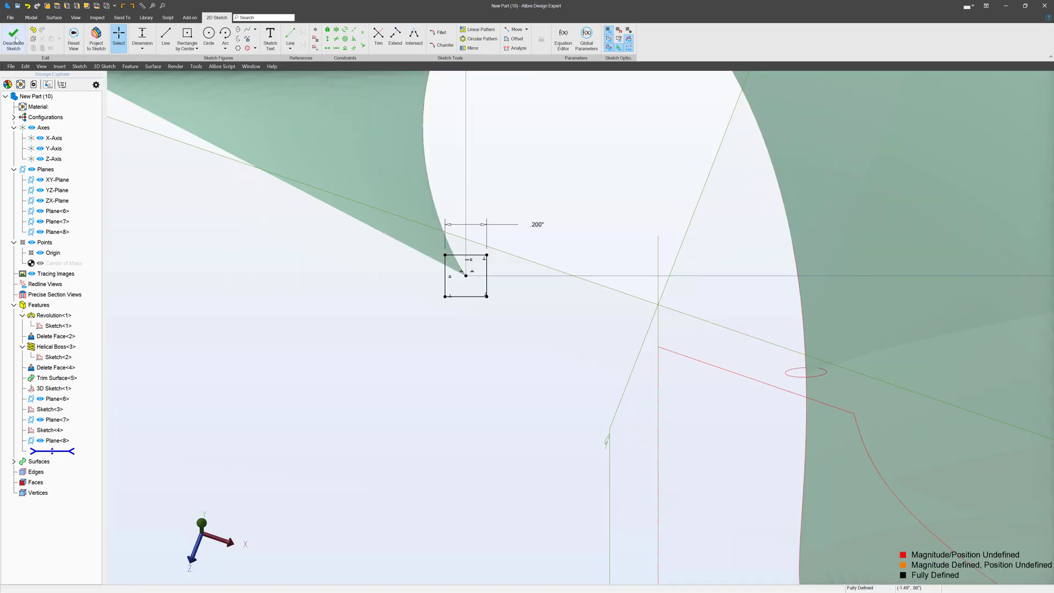
Start a Loft Boss with the hexagon, circle and square sketches as cross sections, picked in order from the lower to the upper end.
scroll(256, 258, down, 8)
mouse_move(326, 307)
middle_down()
mouse_move(337, 315)
mouse_move(320, 305)
mouse_move(320, 318)
mouse_move(321, 308)
middle_up()
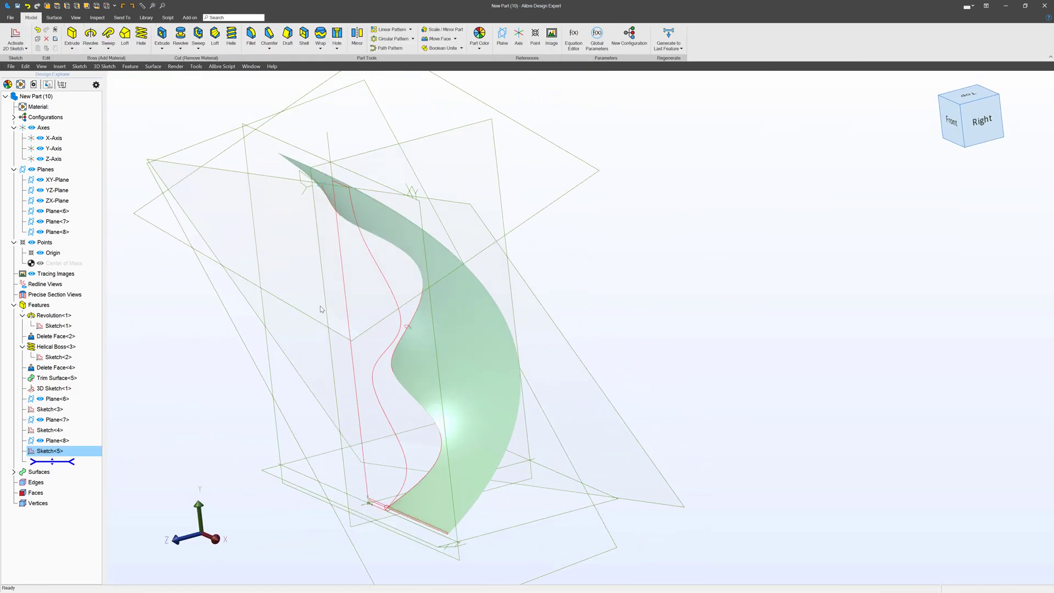
click(593, 270)
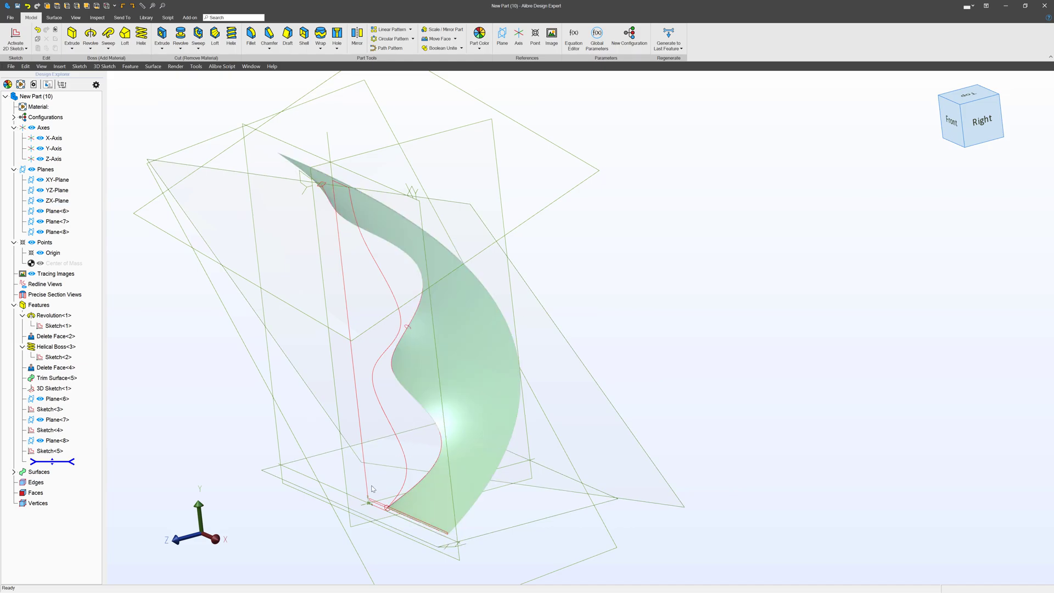
click(125, 37)
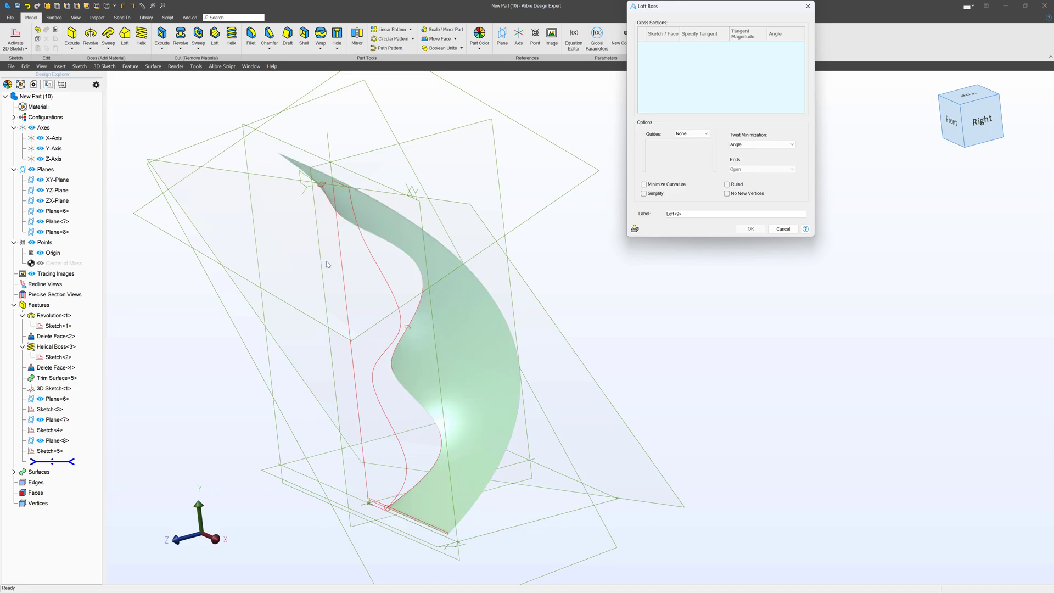
scroll(372, 506, up, 5)
click(384, 473)
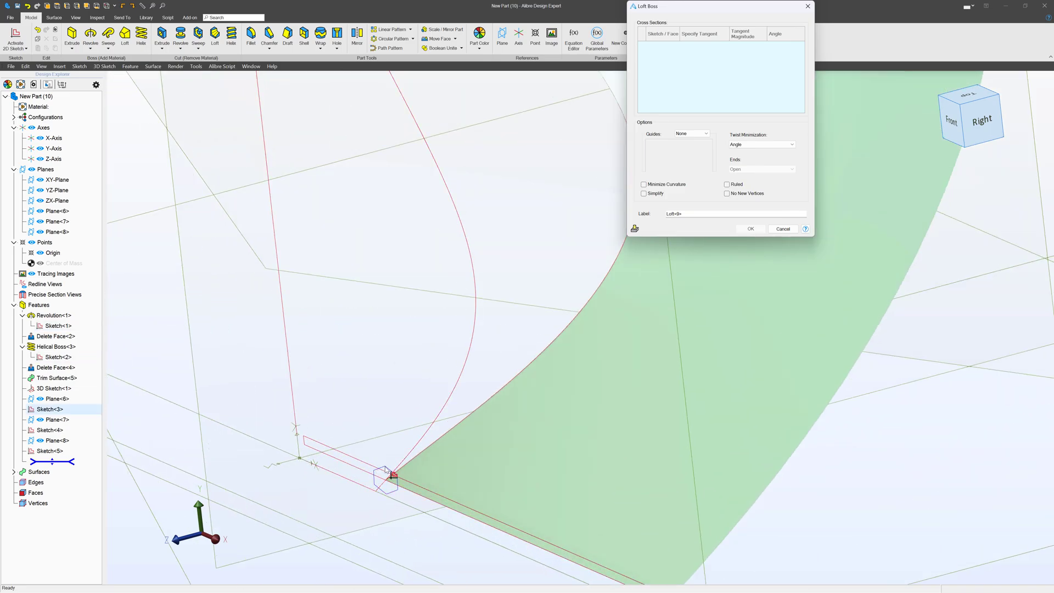
scroll(361, 492, down, 5)
scroll(388, 311, up, 5)
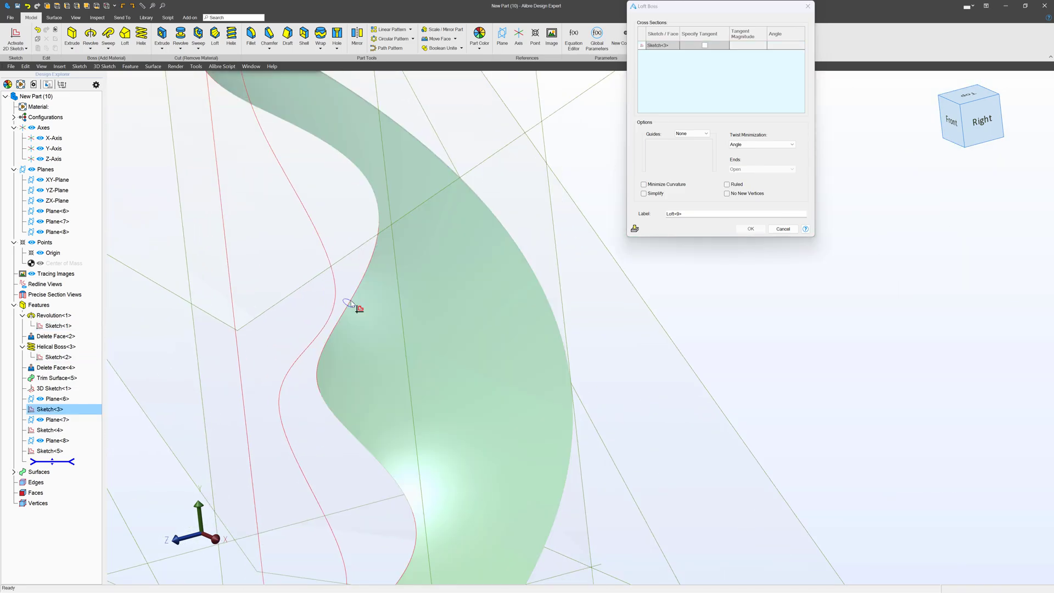
click(362, 314)
scroll(362, 313, down, 5)
scroll(347, 225, up, 6)
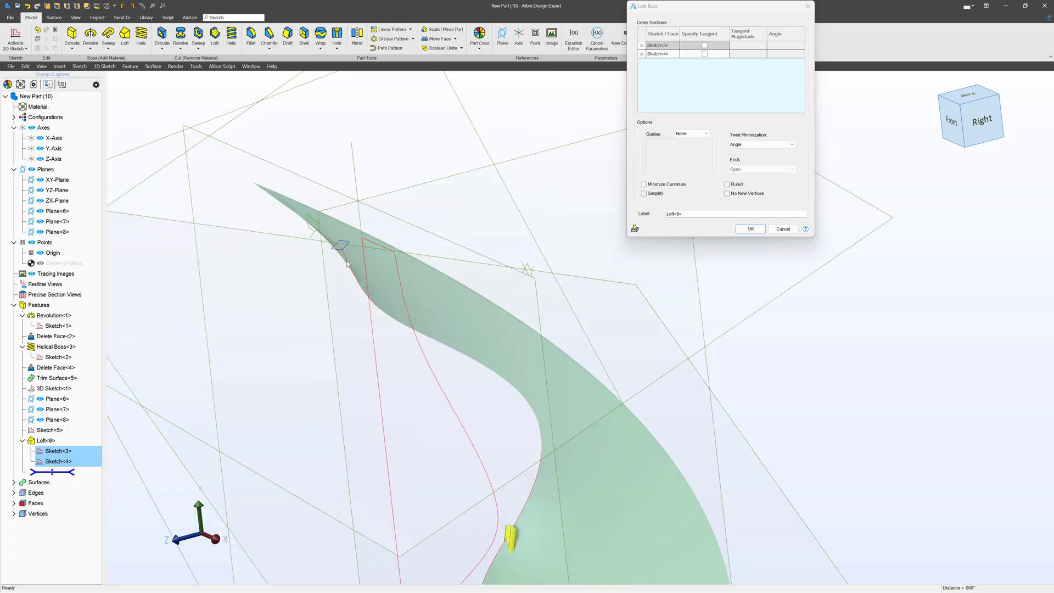
click(348, 229)
scroll(348, 230, down, 5)
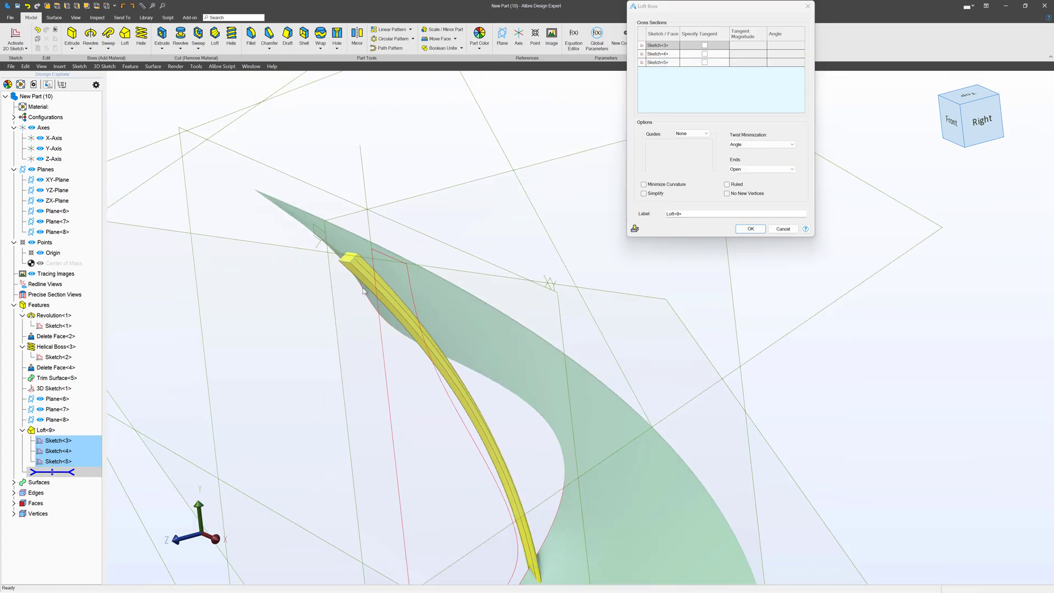
scroll(400, 490, up, 3)
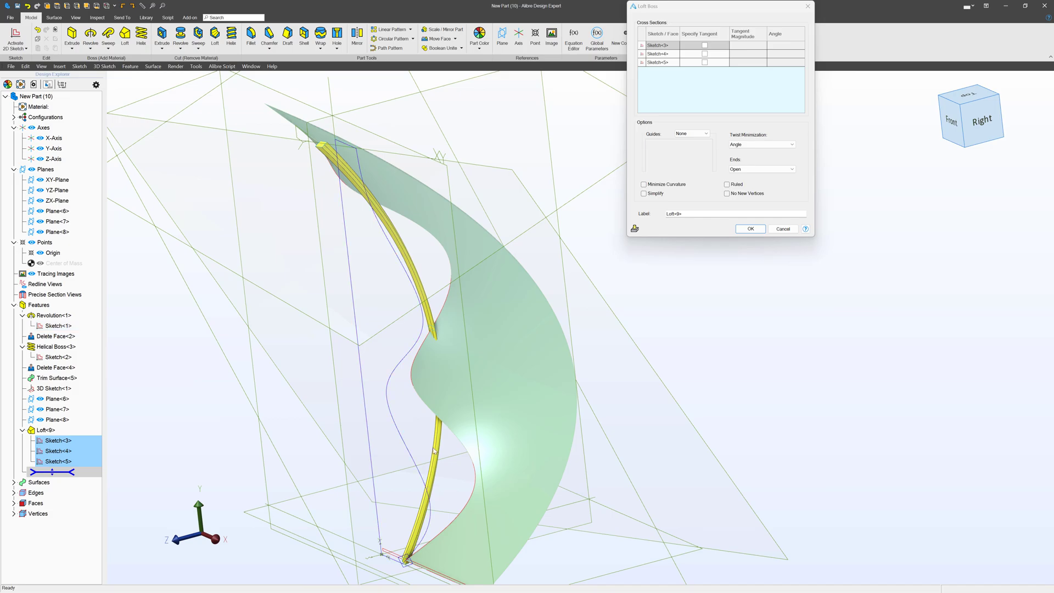
Set the loft's guide type to Centerline and use 3D Sketch<1> as the guide.
click(682, 135)
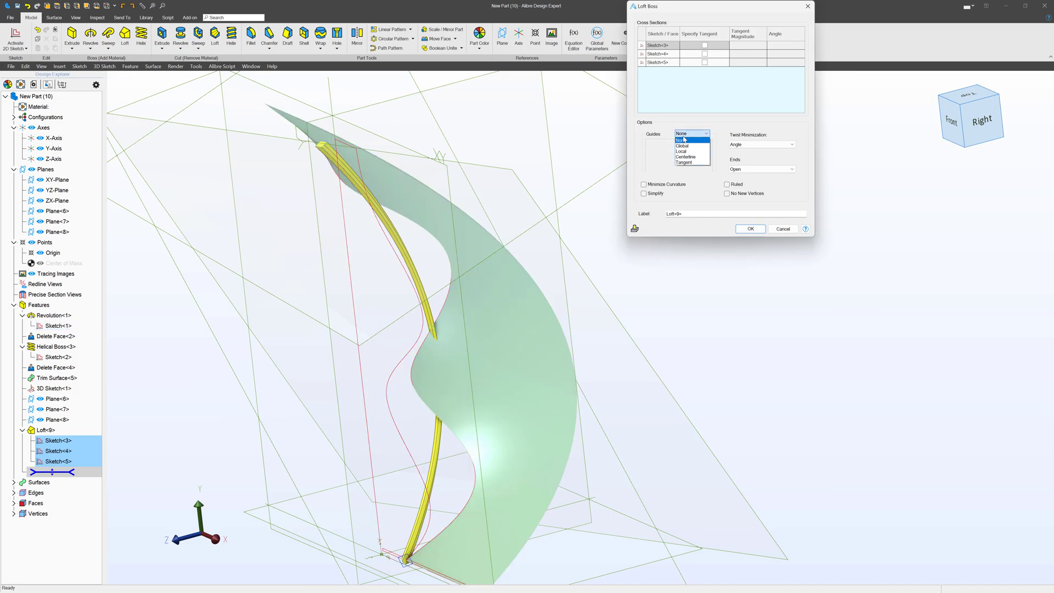
click(686, 157)
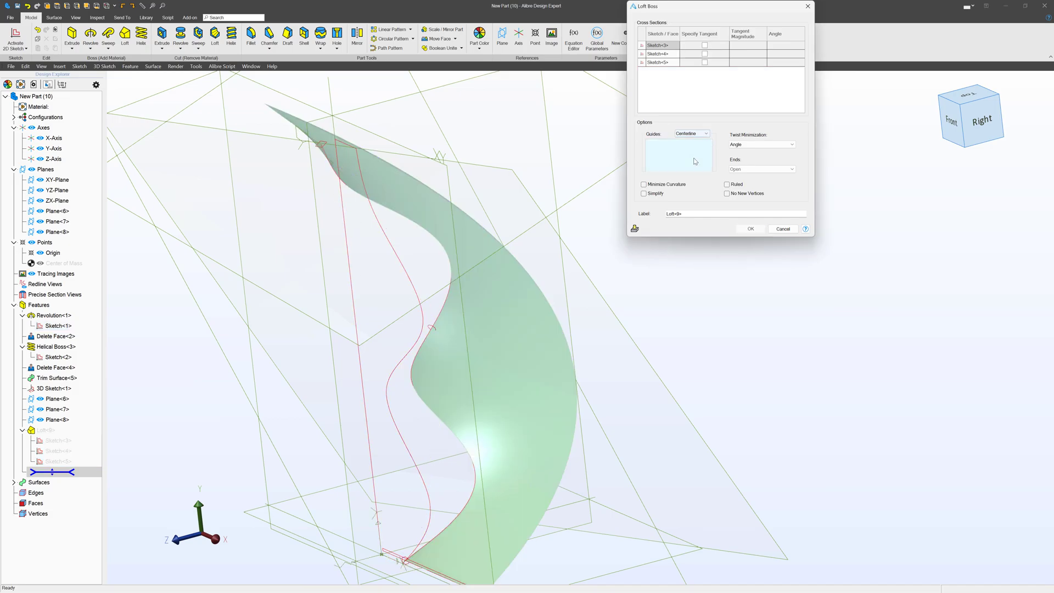
click(58, 391)
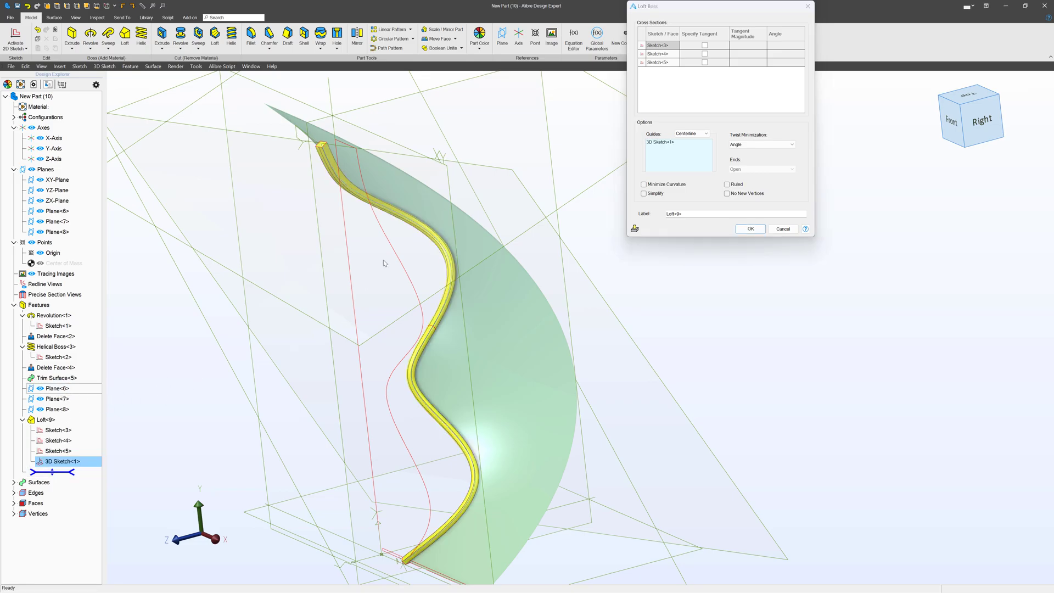
Examine the guided loft preview from its lower end to its square upper end and accept the loft.
scroll(385, 263, down, 3)
scroll(400, 442, up, 9)
scroll(384, 436, down, 6)
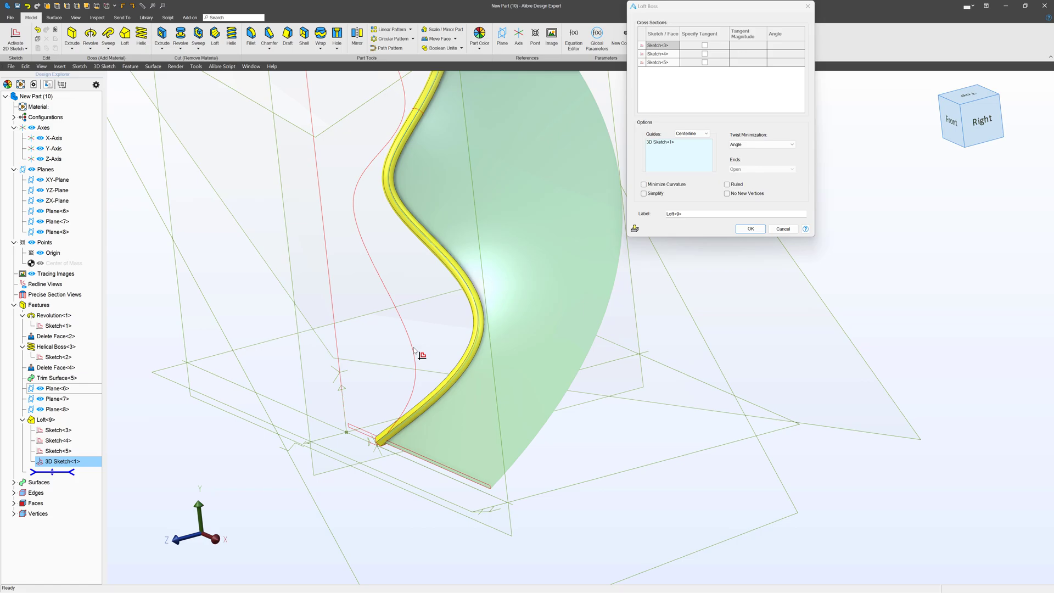
scroll(406, 308, up, 5)
scroll(391, 257, down, 2)
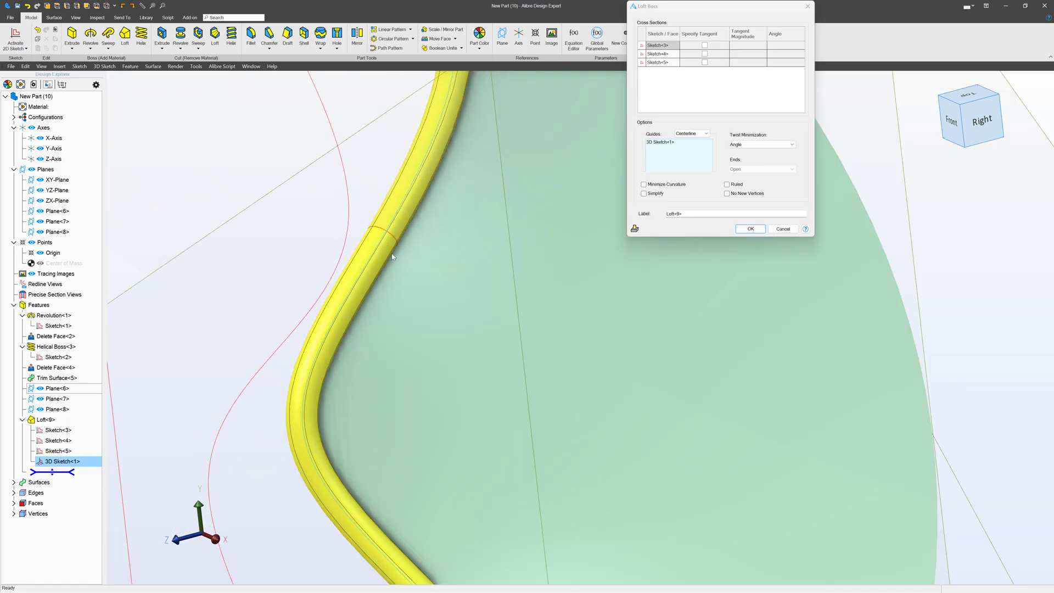
scroll(395, 350, down, 5)
scroll(266, 127, up, 6)
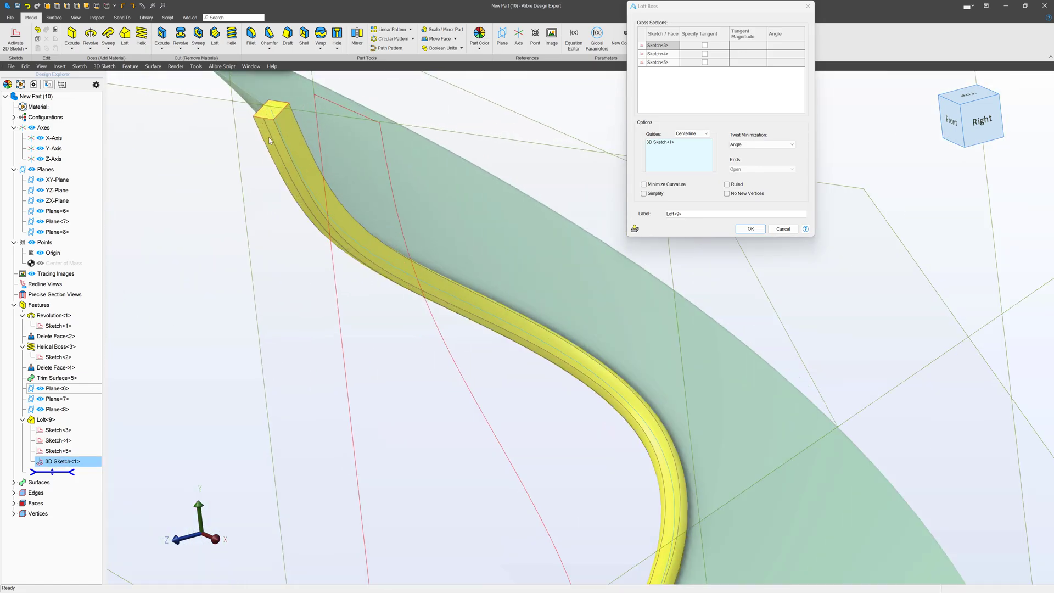
scroll(273, 146, down, 5)
mouse_move(346, 316)
middle_down()
mouse_move(364, 313)
mouse_move(349, 321)
middle_up()
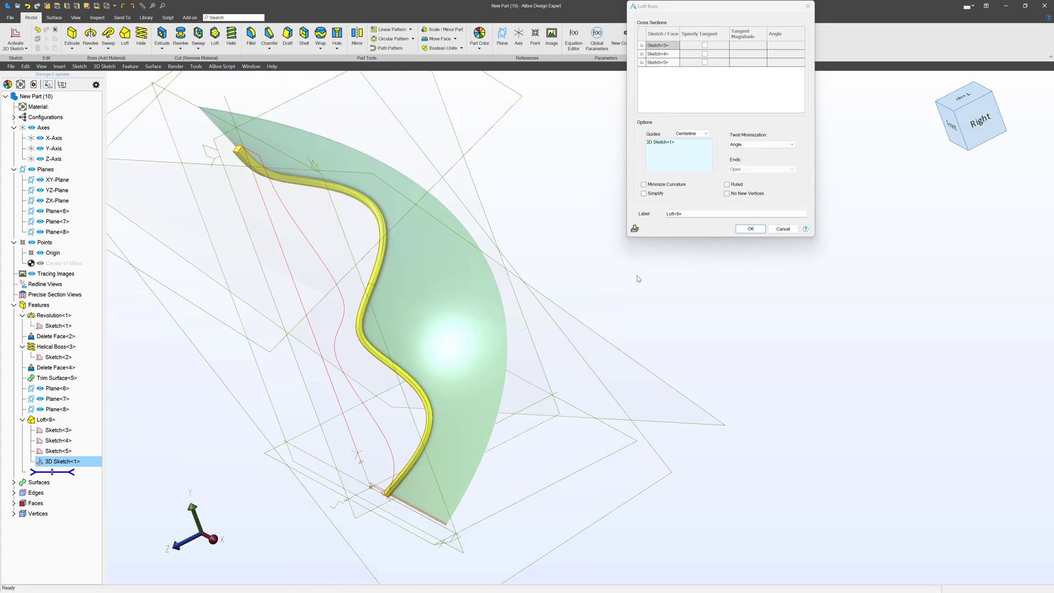
click(750, 229)
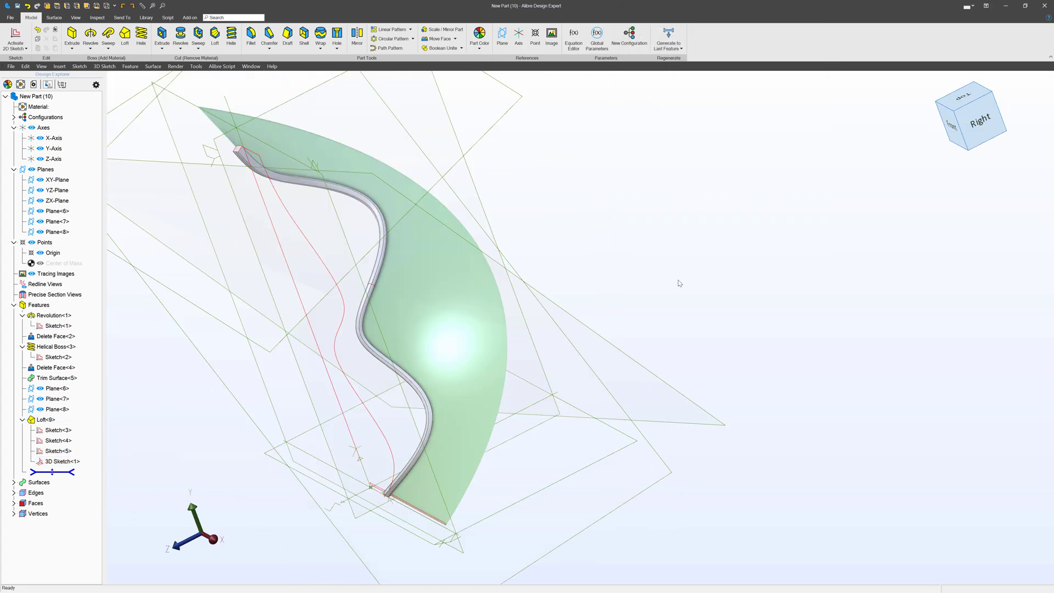
Create a circular pattern of the loft with 6 instances around the Y-Axis.
scroll(418, 321, down, 2)
scroll(417, 320, up, 3)
scroll(367, 301, down, 2)
middle_drag(313, 281, 328, 283)
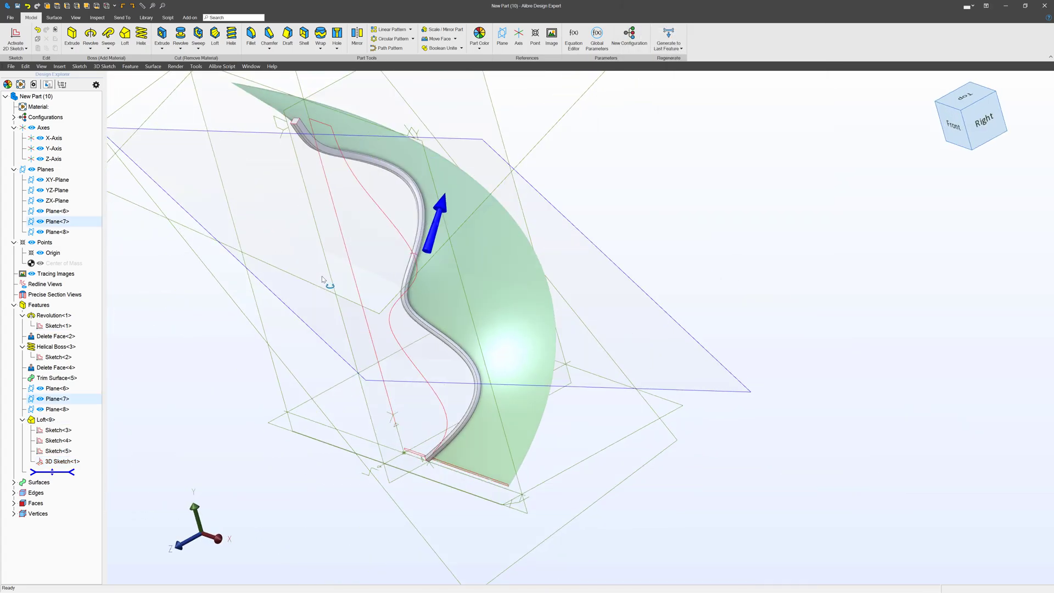
click(393, 39)
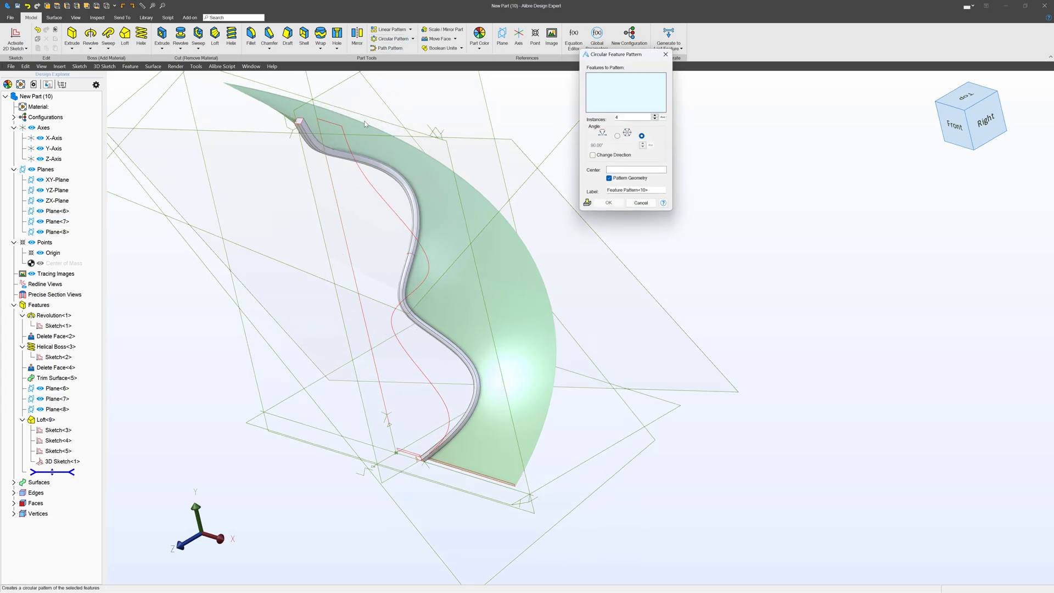
click(329, 147)
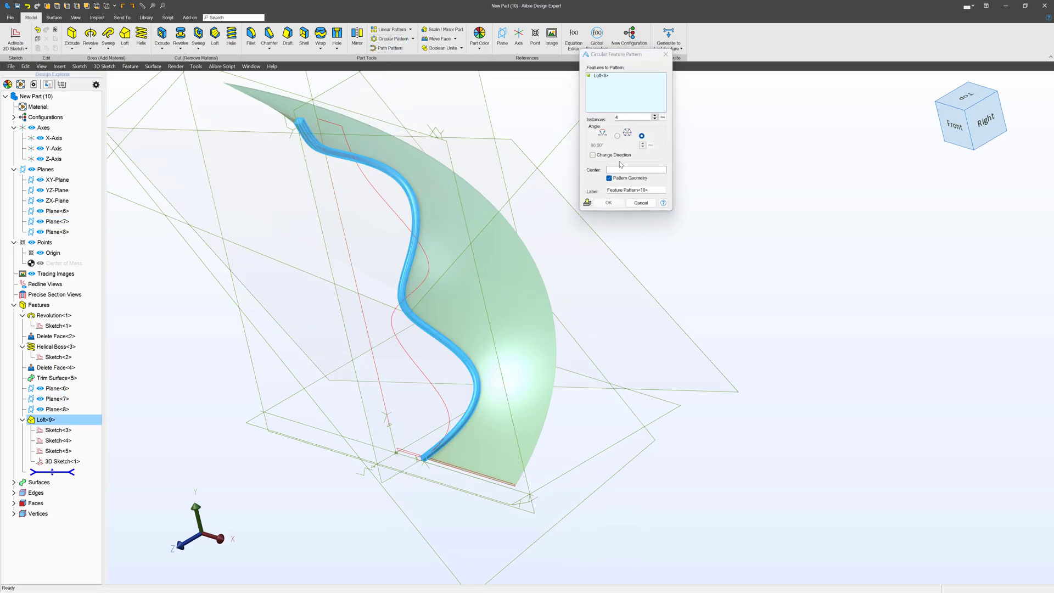
click(621, 170)
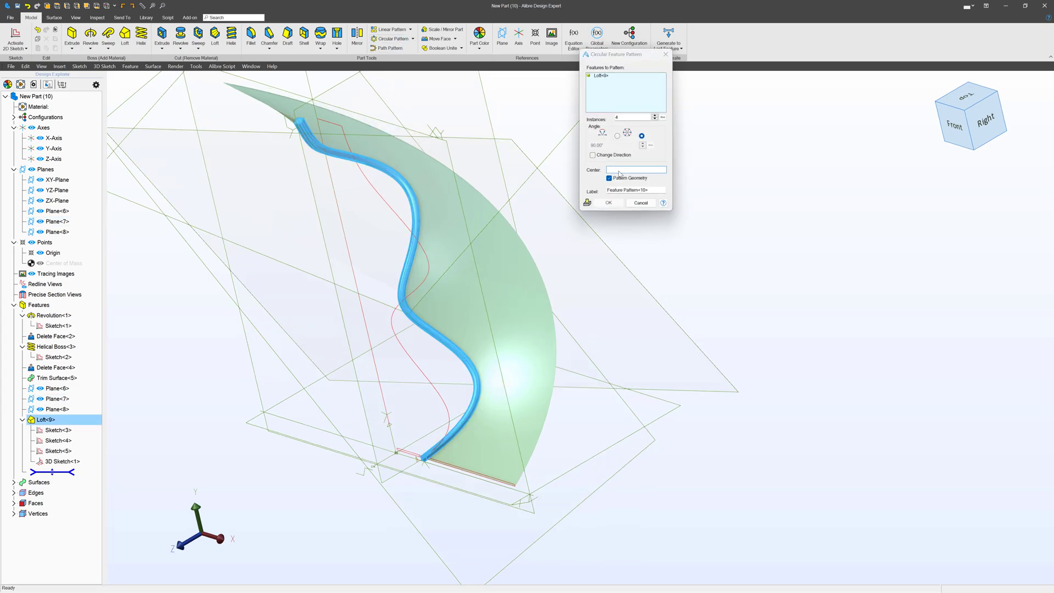
click(329, 161)
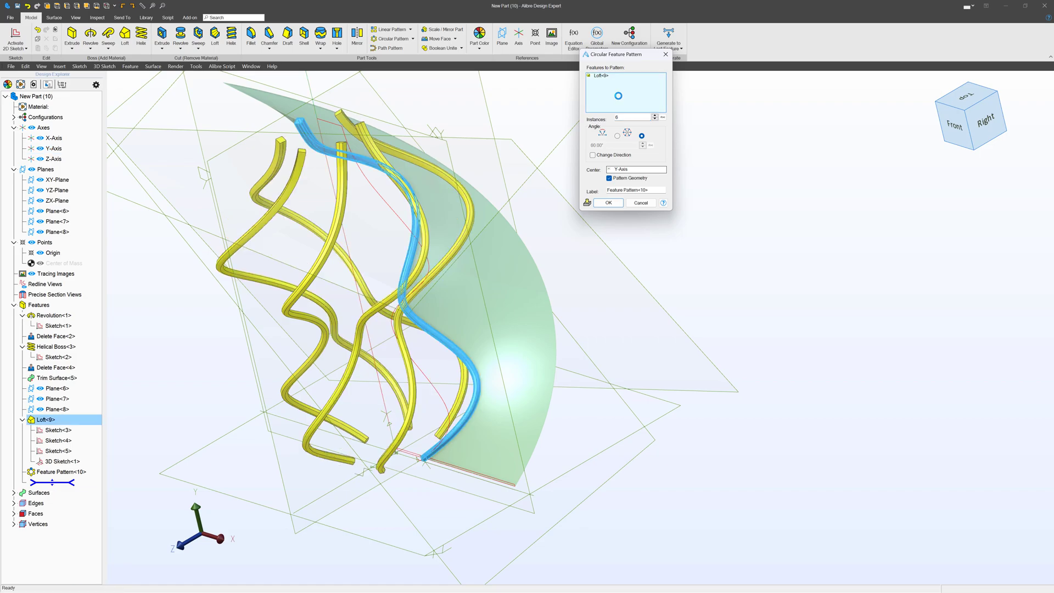
click(618, 206)
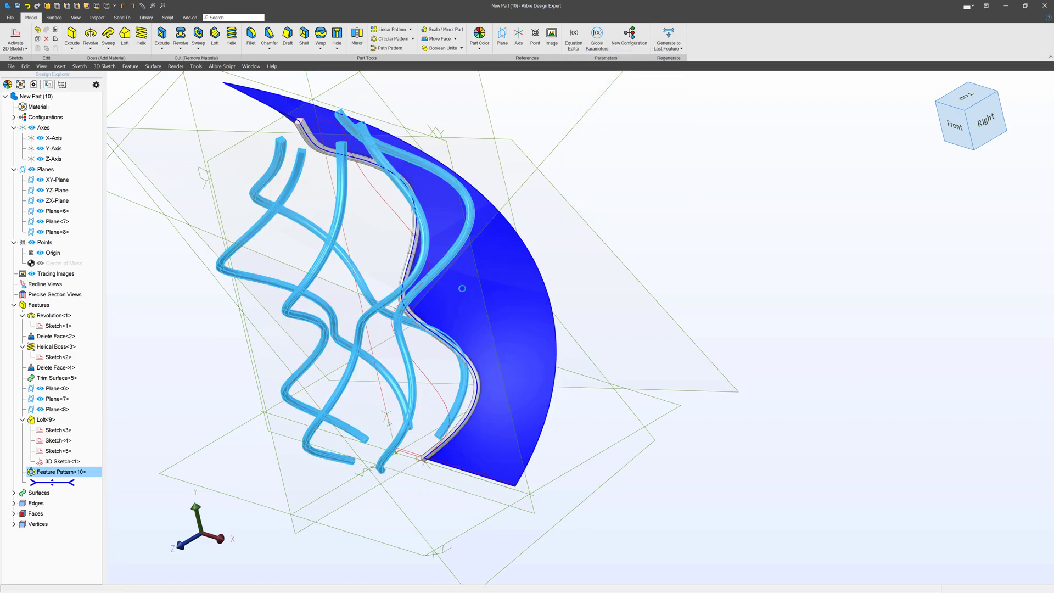
Hide the trimmed helical surface so only the patterned lofts remain displayed.
key(Escape)
right_click(489, 329)
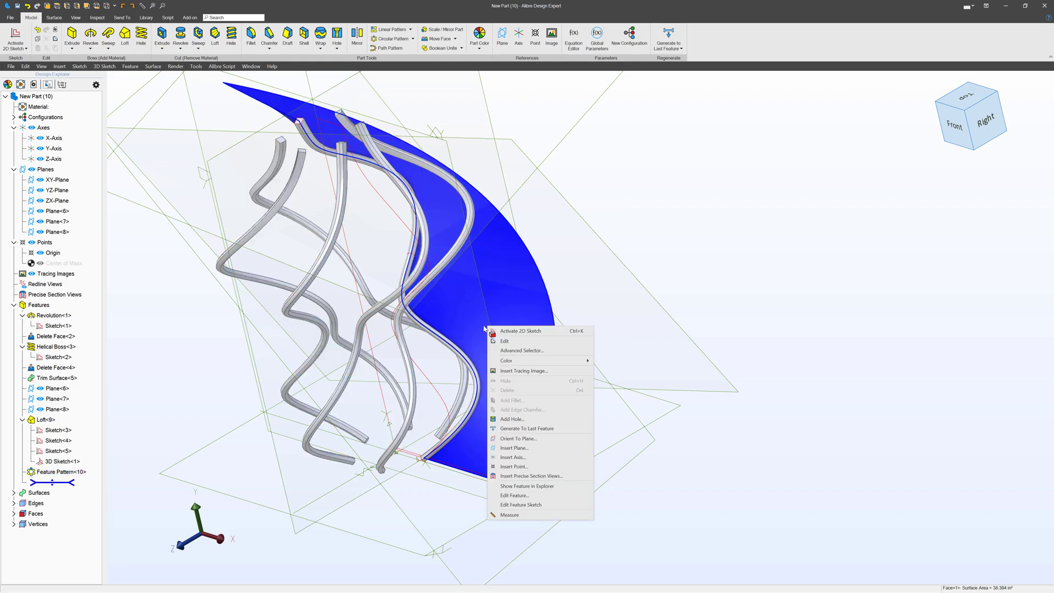
key(Escape)
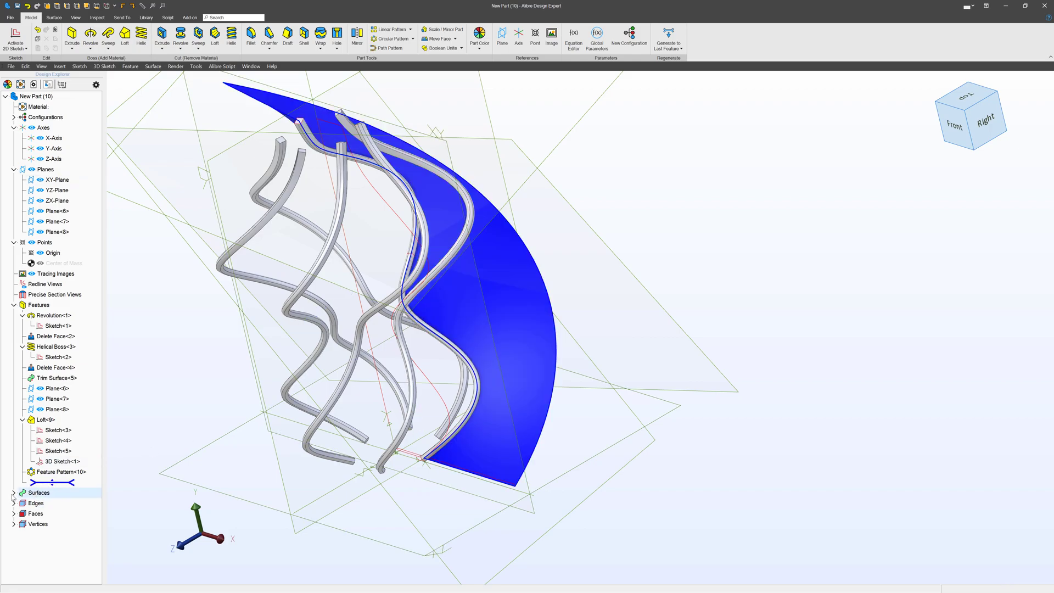
click(13, 492)
click(50, 503)
right_click(49, 505)
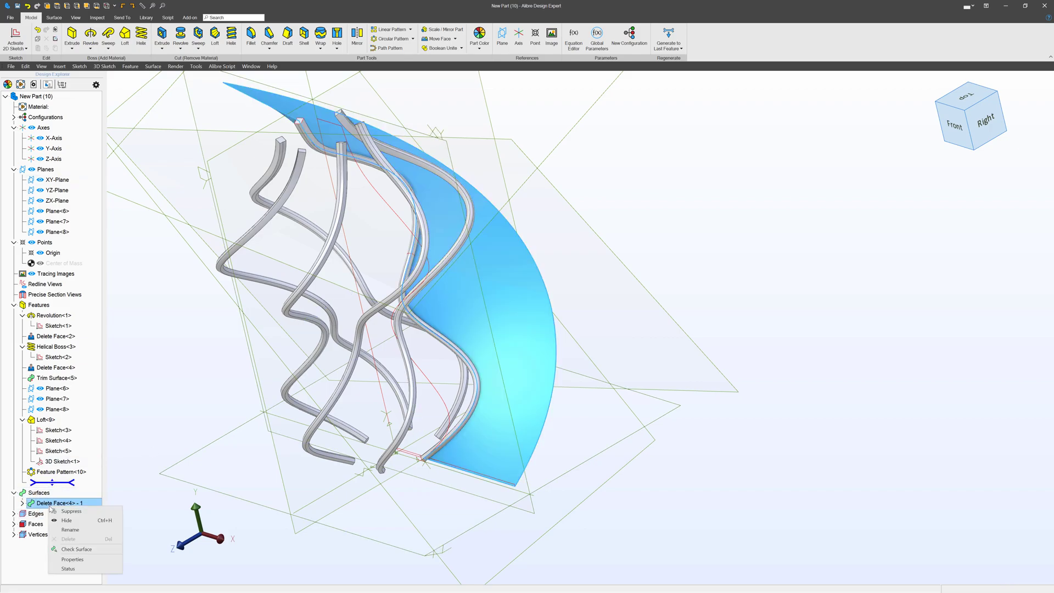
click(62, 522)
Examine the six patterned lofts from several sides and up close.
middle_drag(417, 236, 491, 202)
scroll(453, 195, up, 5)
scroll(455, 162, down, 6)
scroll(335, 297, up, 5)
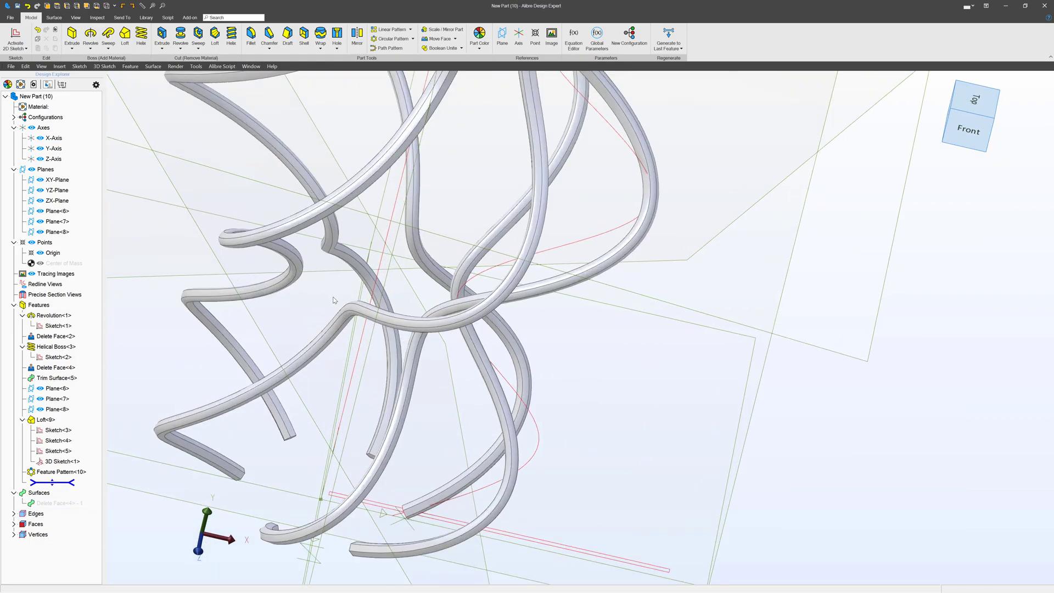
mouse_move(286, 322)
middle_down()
mouse_move(282, 312)
mouse_move(266, 317)
mouse_move(276, 320)
middle_up()
scroll(276, 320, down, 6)
scroll(382, 257, up, 8)
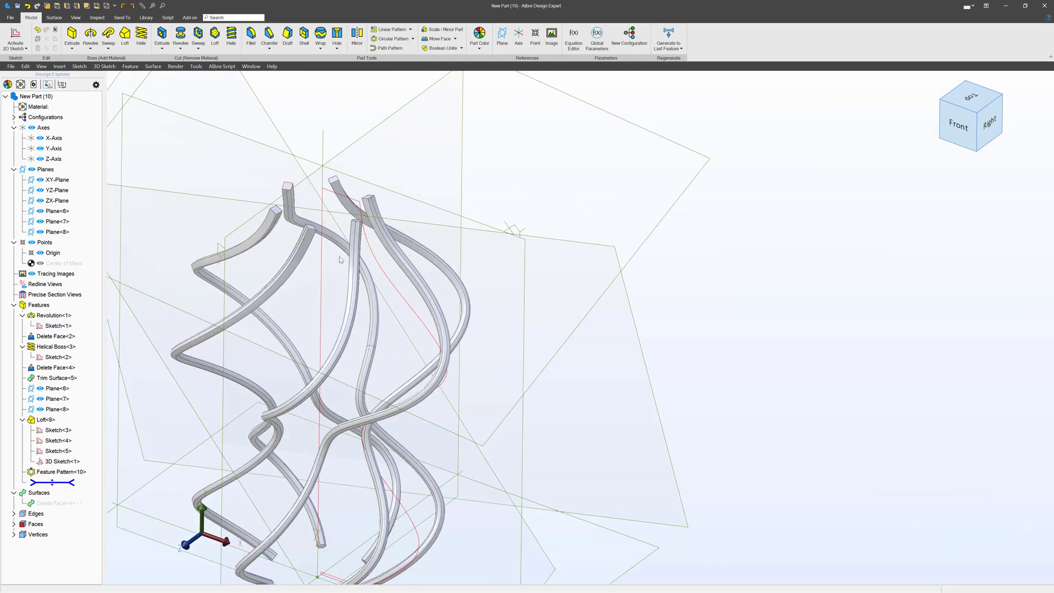
scroll(381, 258, down, 3)
scroll(394, 303, down, 5)
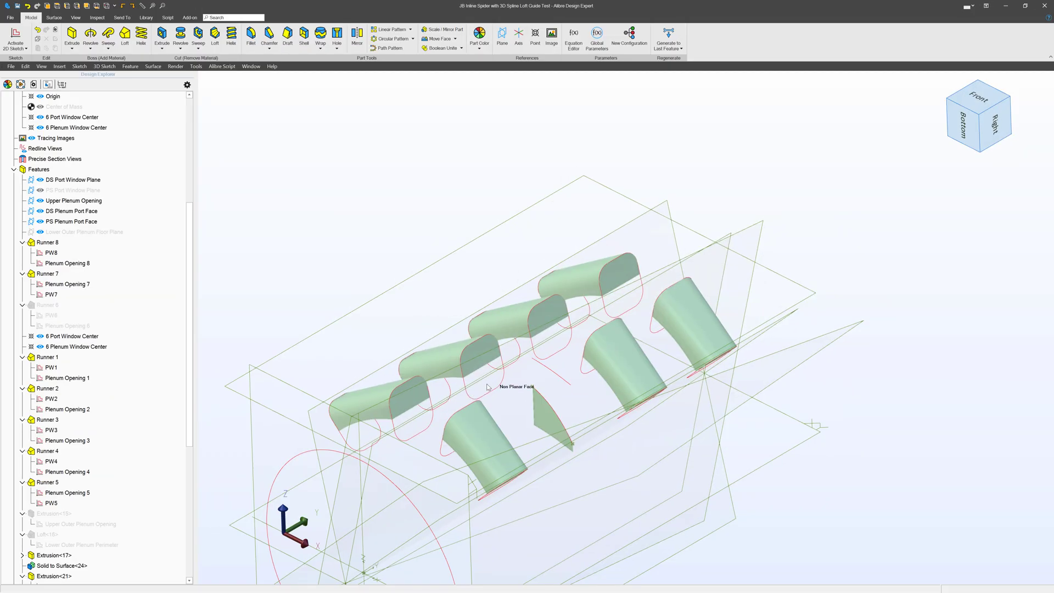
In the inline spider part, insert a reference plane along the 6 3D Loft Guideline sketch at its start point.
scroll(408, 404, up, 3)
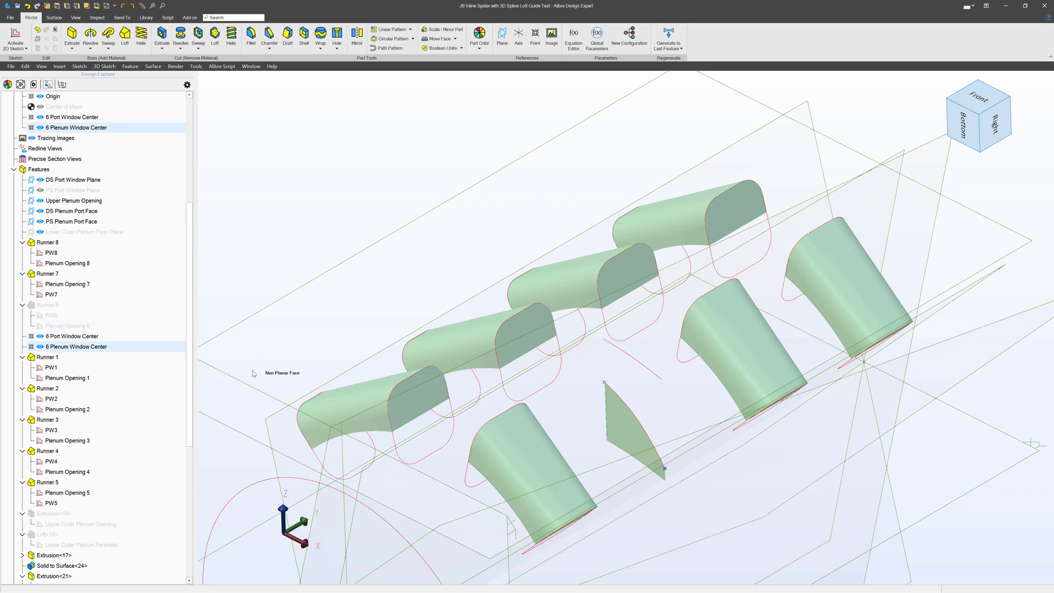
scroll(494, 443, up, 5)
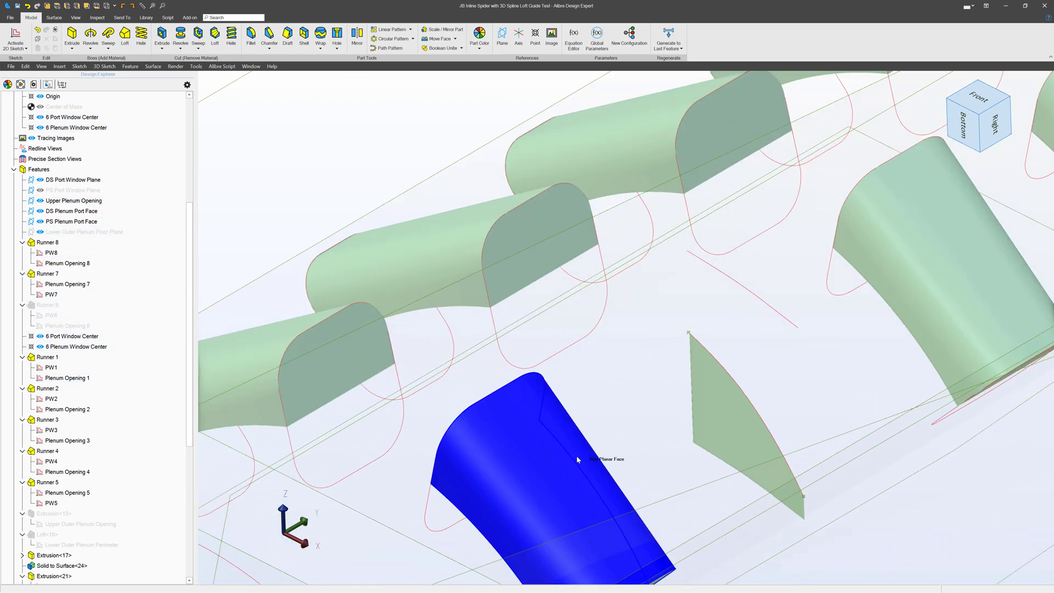
scroll(790, 425, down, 4)
scroll(799, 425, up, 4)
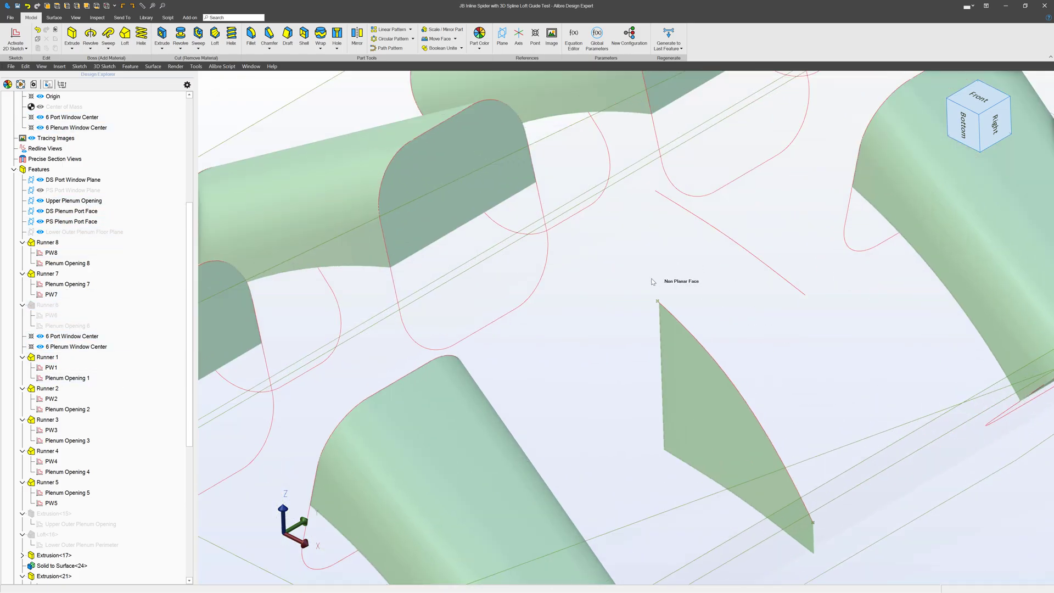
click(503, 37)
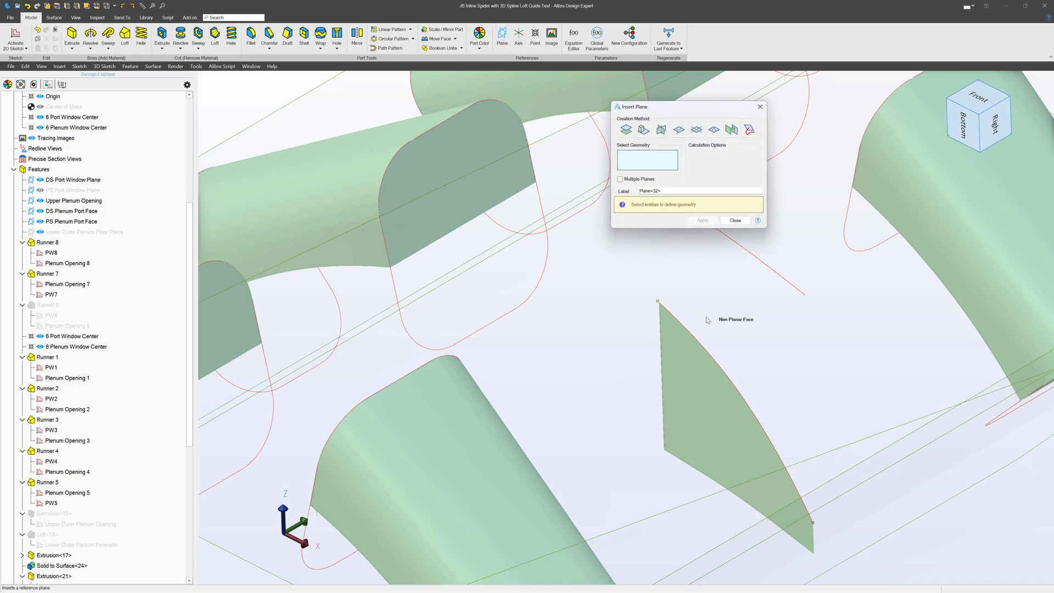
click(693, 343)
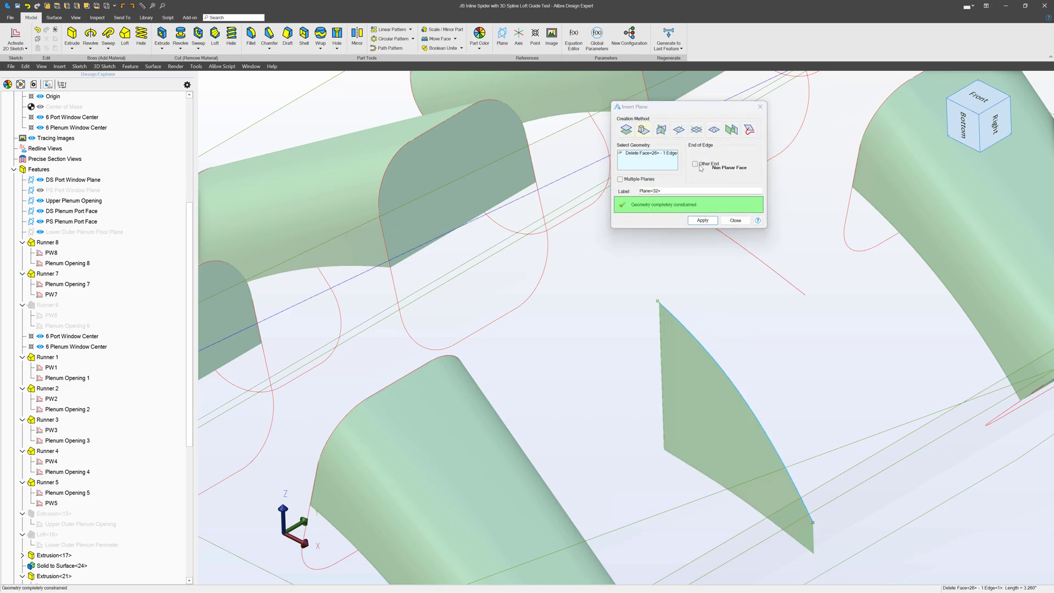
click(749, 131)
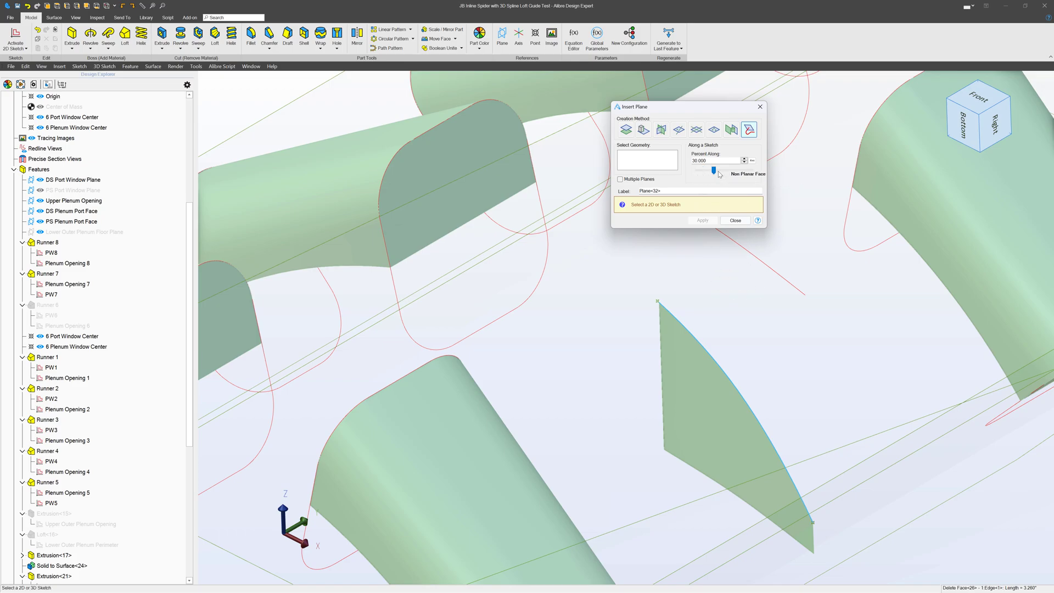
click(635, 163)
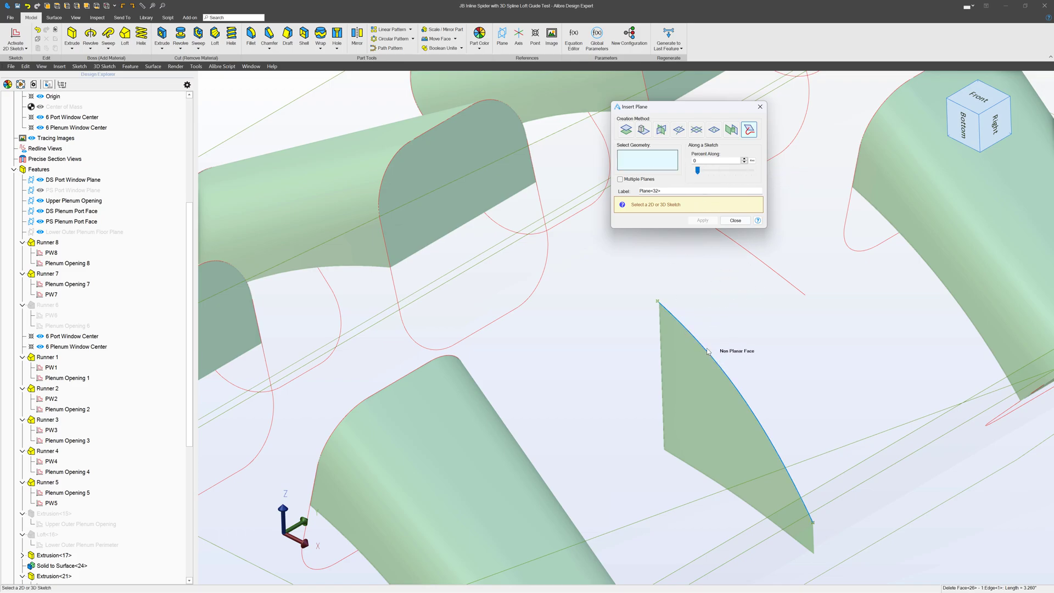
click(657, 302)
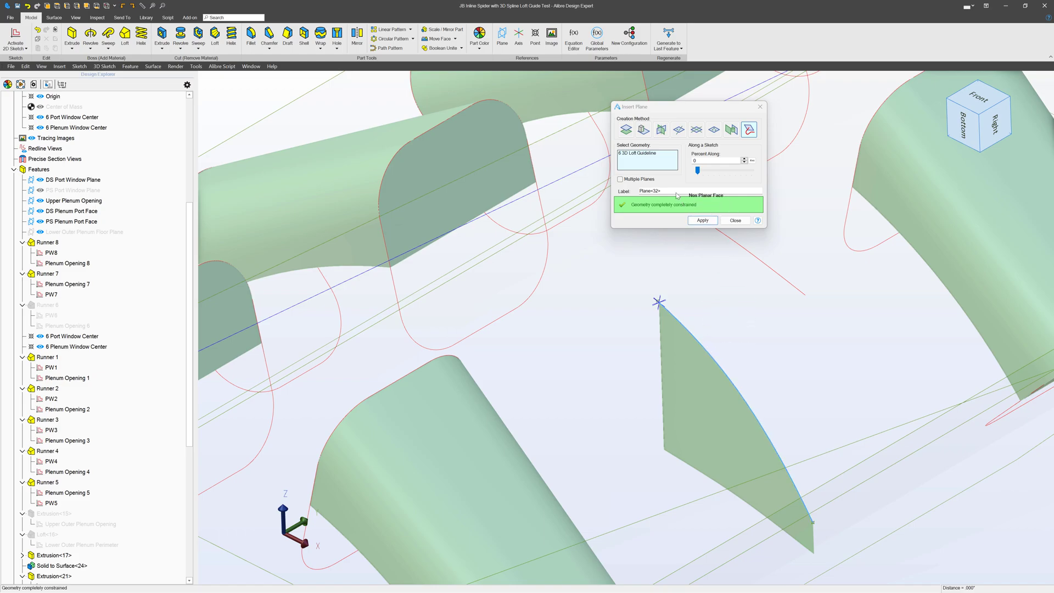
drag(699, 173, 671, 174)
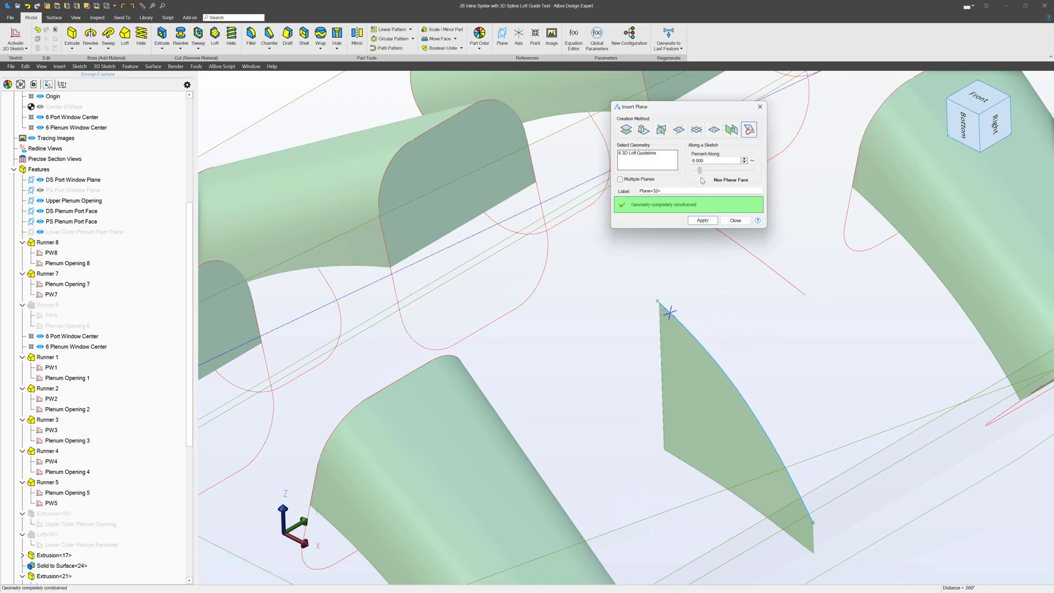
click(702, 220)
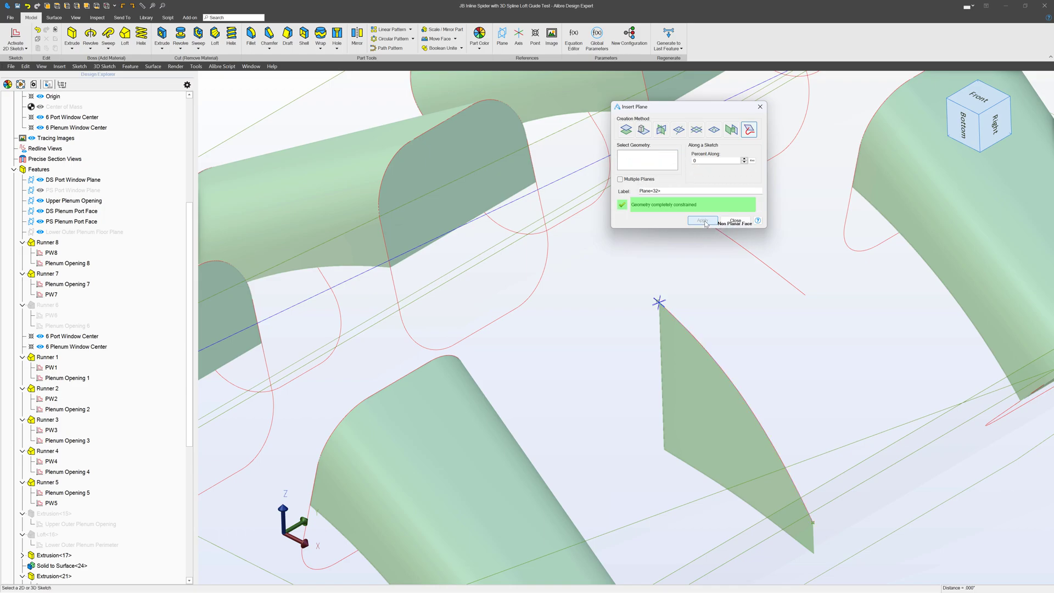
Insert a second reference plane at 100 percent along the 6 3D Loft Guideline sketch and finish plane creation.
click(707, 355)
drag(697, 171, 786, 180)
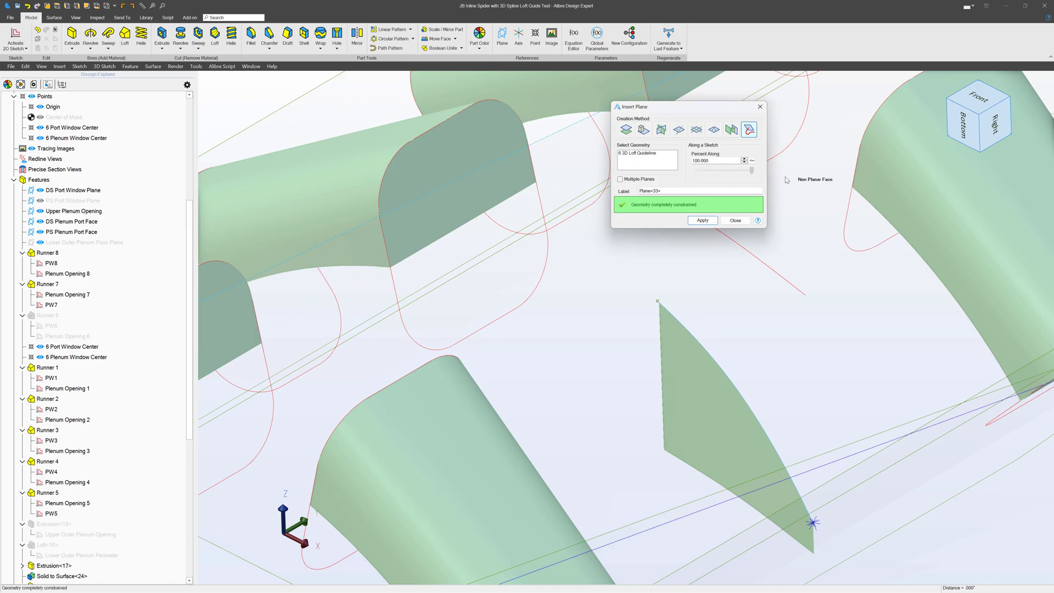
click(711, 223)
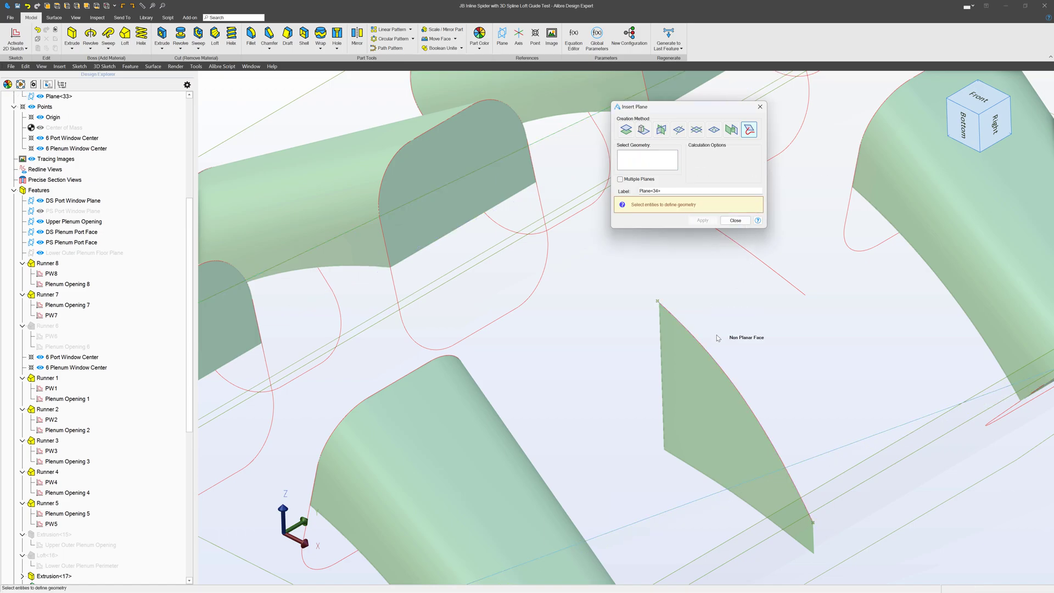
scroll(718, 336, down, 5)
click(734, 220)
Start a 2D sketch on Plane<32>, the plane at the start of the loft guideline.
scroll(130, 433, down, 10)
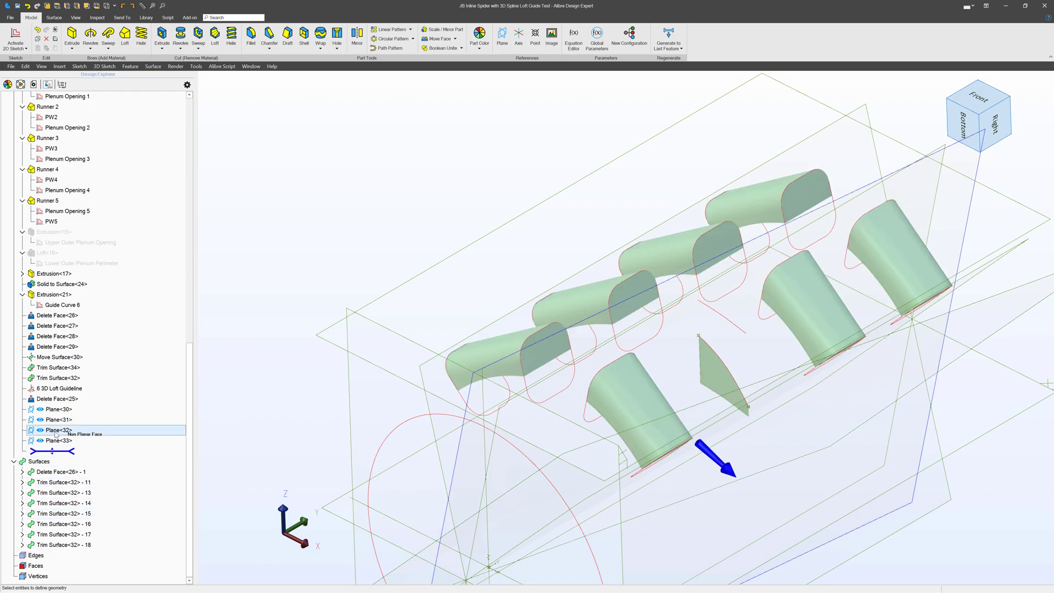
right_click(55, 431)
click(55, 431)
click(55, 431)
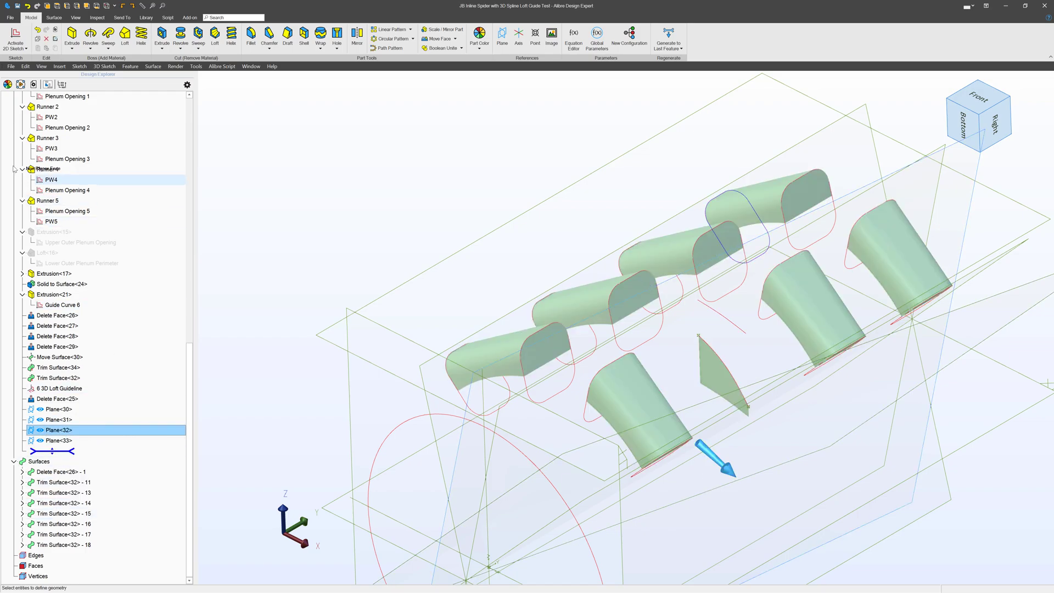
click(7, 43)
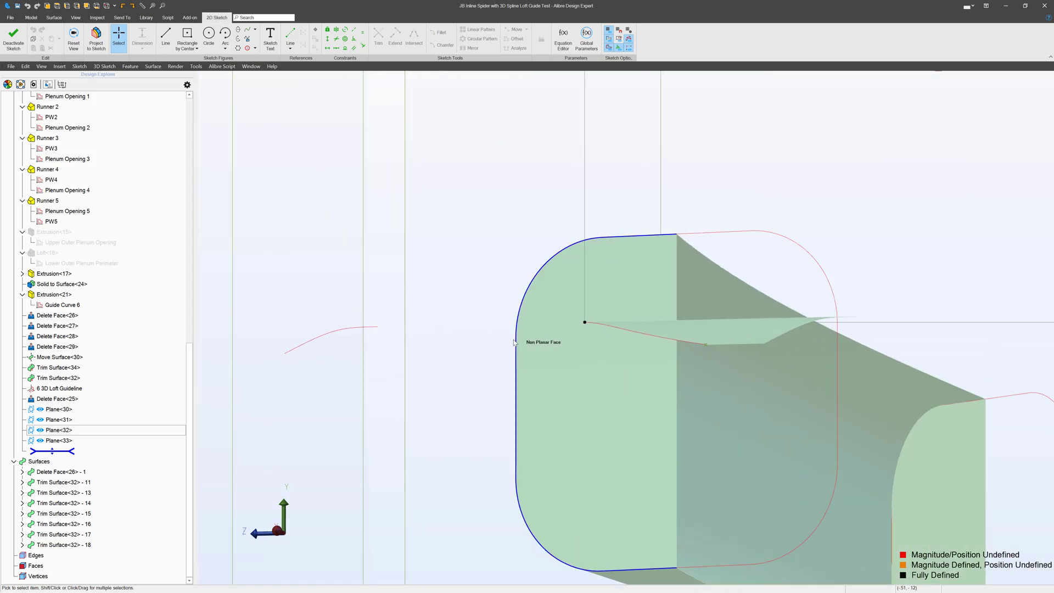
Sketch a center-based rectangle on Plane<32>, centered on the start point of the loft guideline.
click(166, 38)
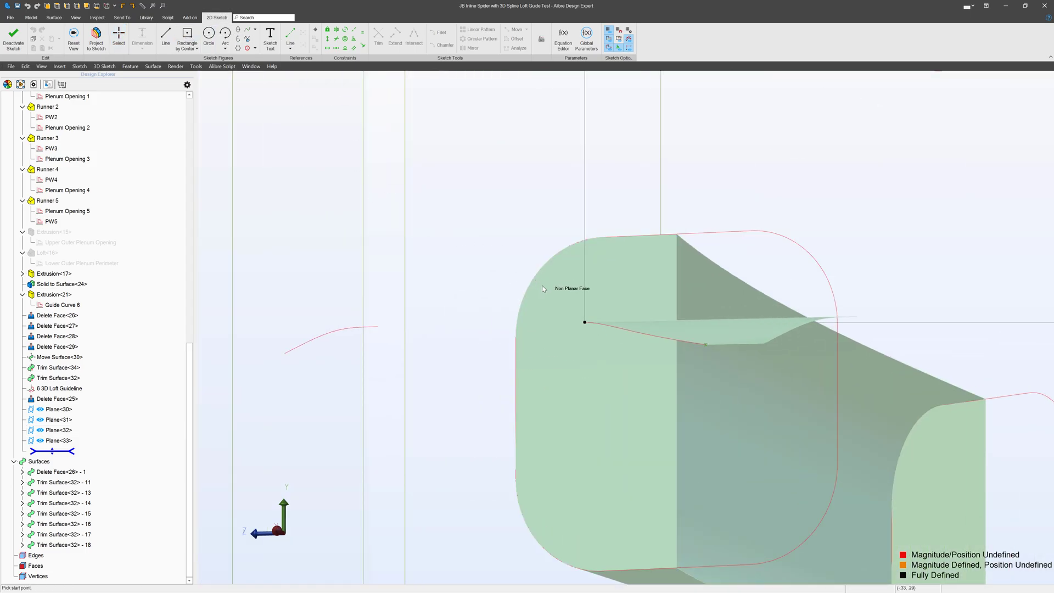
click(584, 321)
click(757, 191)
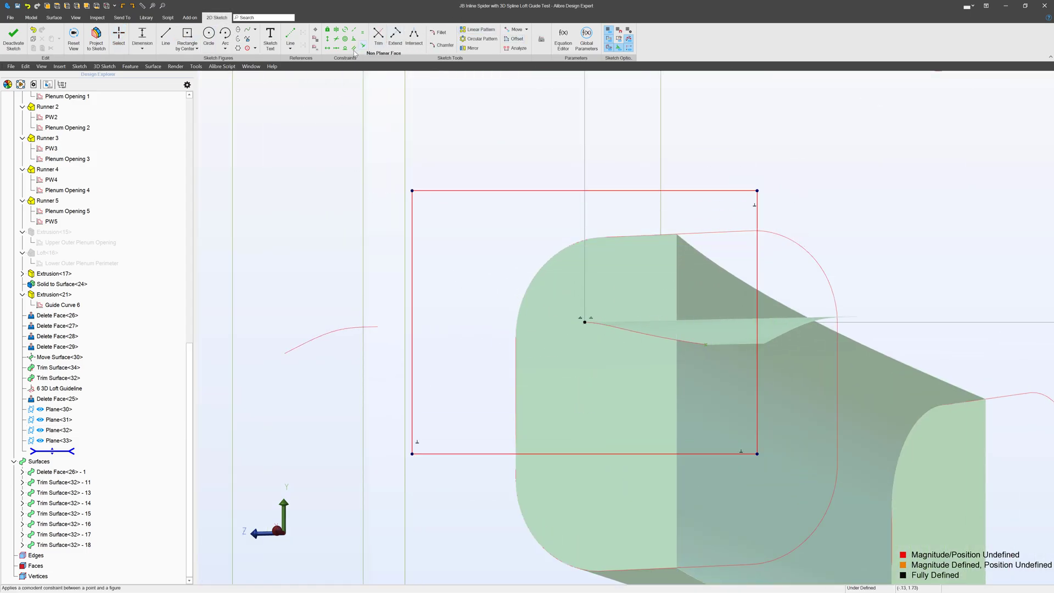
Fillet all four corners of the rectangle with a 0.500 inch radius and finish the sketch on Plane<32>.
click(441, 33)
click(412, 220)
click(446, 190)
click(643, 249)
click(729, 191)
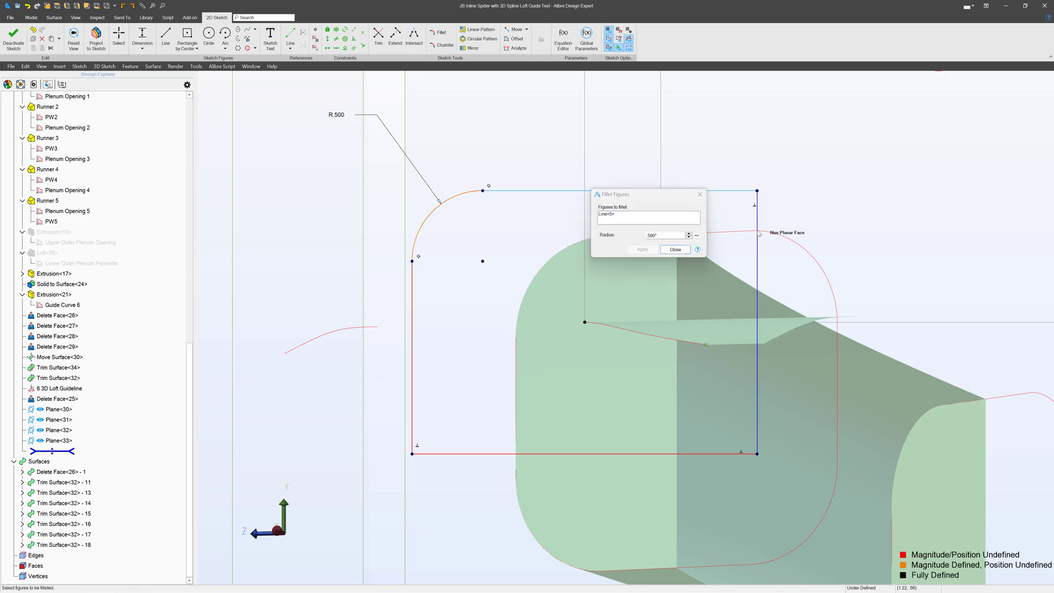
click(756, 233)
click(643, 250)
click(757, 417)
click(724, 453)
click(644, 249)
click(412, 404)
click(453, 454)
click(643, 249)
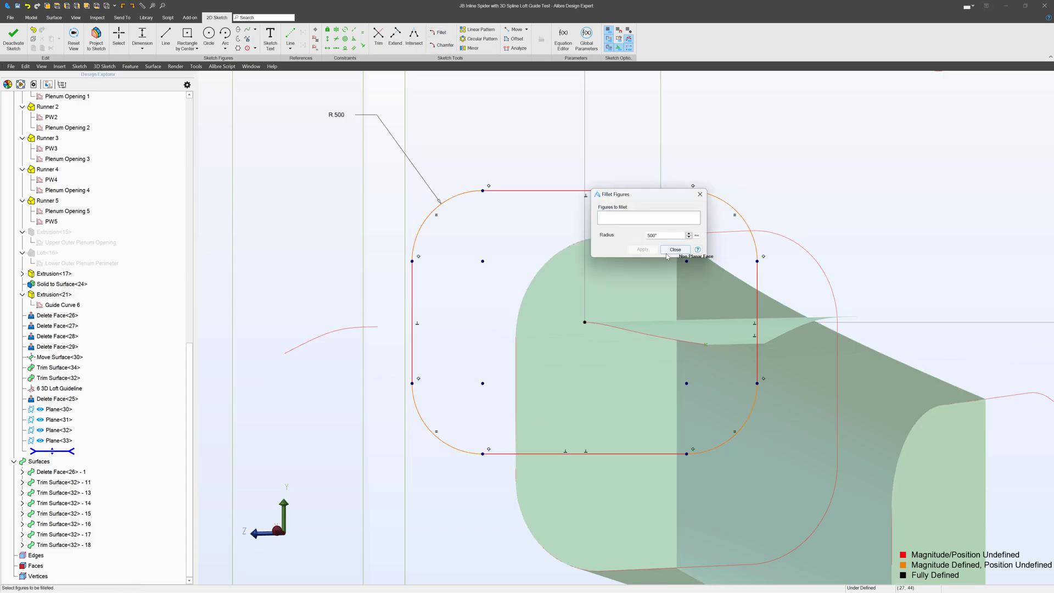
click(675, 249)
scroll(610, 312, down, 4)
mouse_move(571, 346)
middle_down()
mouse_move(594, 325)
mouse_move(625, 325)
mouse_move(631, 351)
middle_up()
click(14, 37)
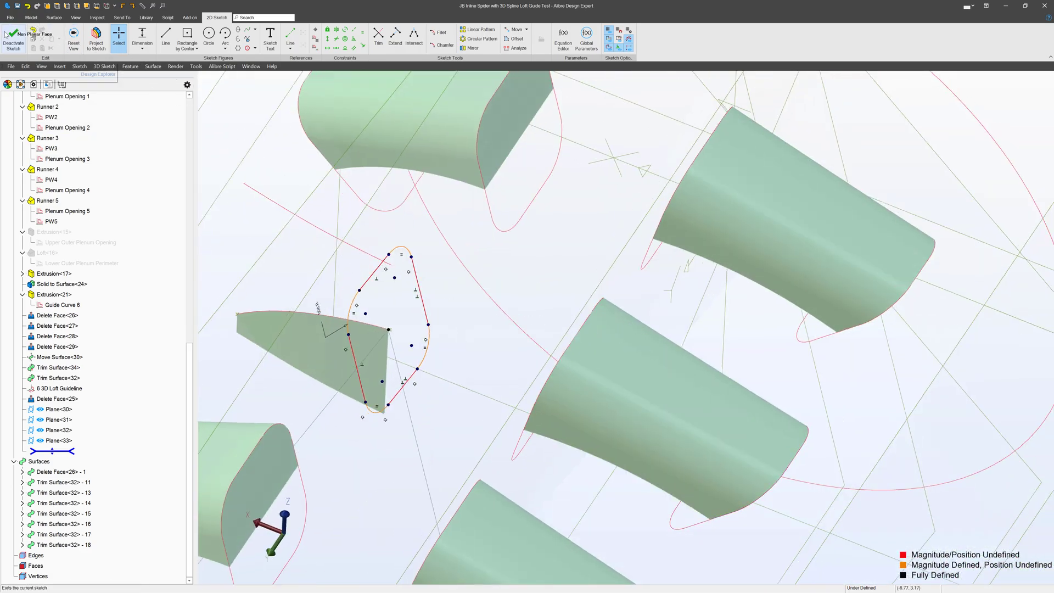
Start a 2D sketch on Plane<33> and draw a center-based rectangle centered on the loft guideline's end point.
middle_drag(270, 259, 380, 325)
click(51, 440)
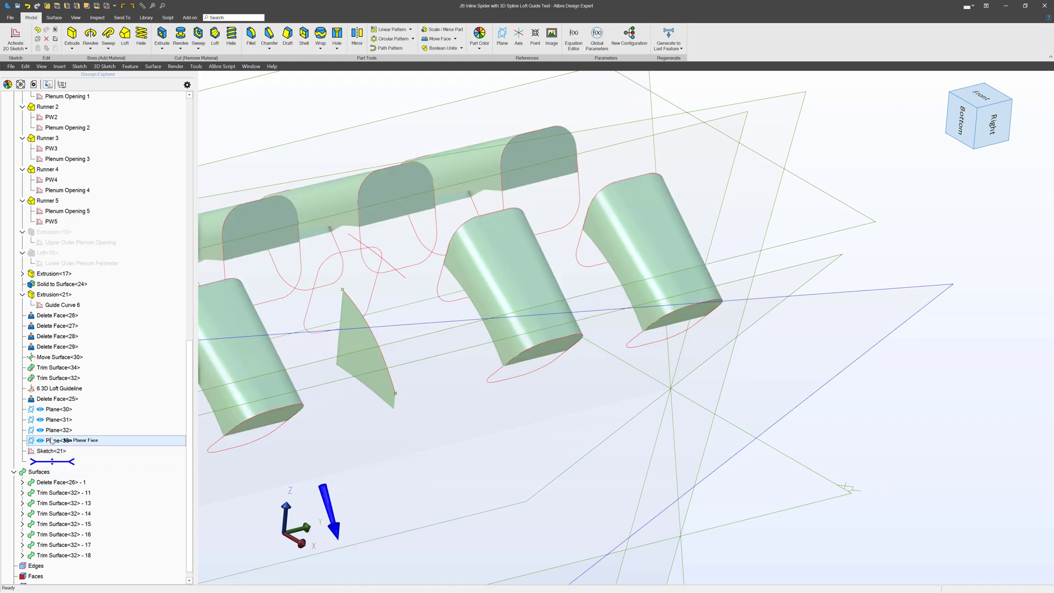
right_click(52, 443)
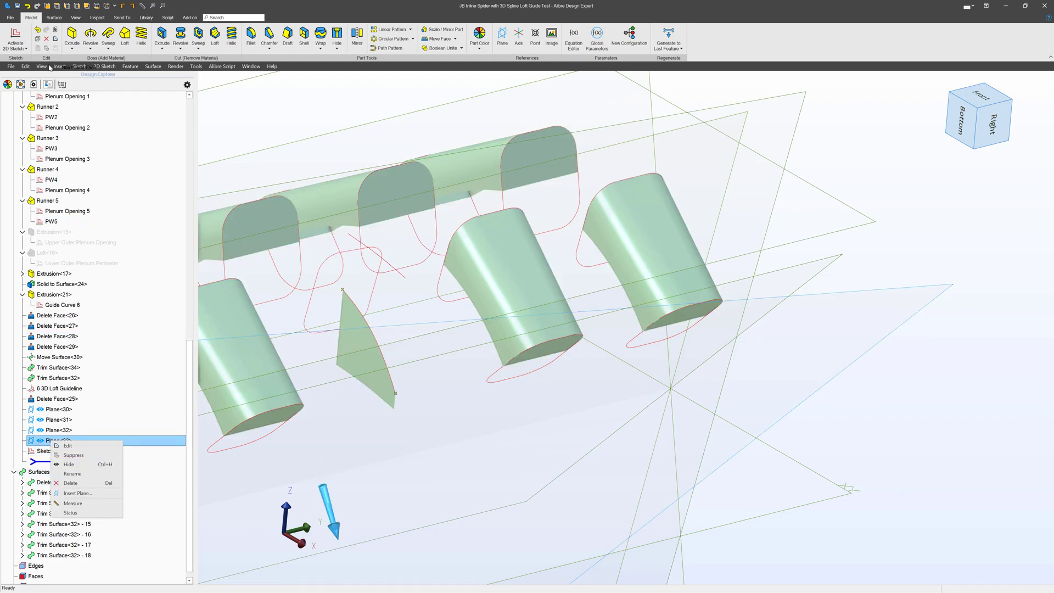
click(16, 37)
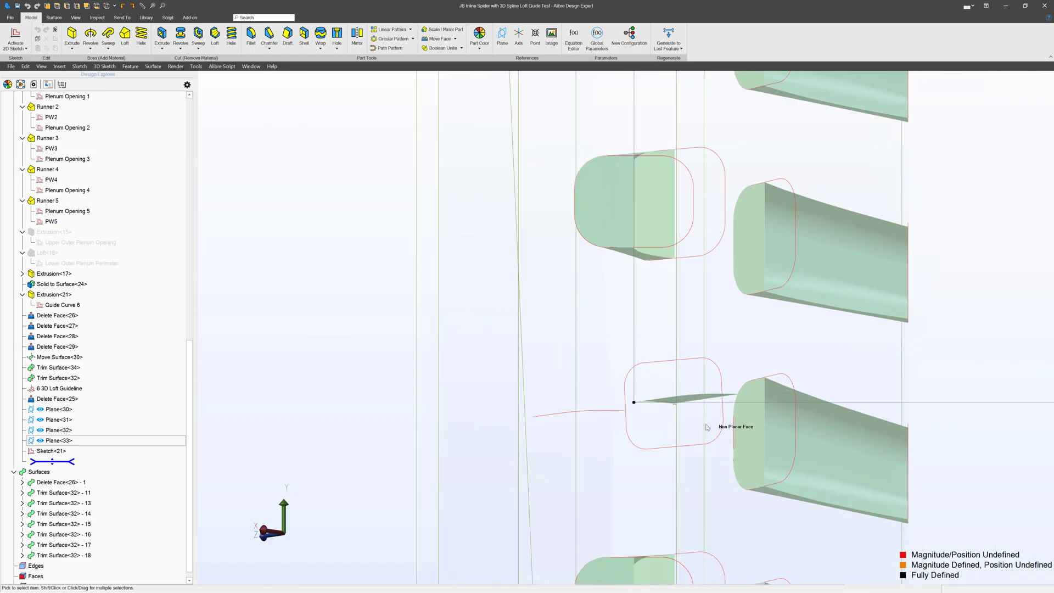
click(187, 36)
click(579, 376)
click(693, 259)
Round all four corners of the Plane<33> rectangle with 0.500 inch fillets and close the sketch.
click(441, 32)
click(514, 259)
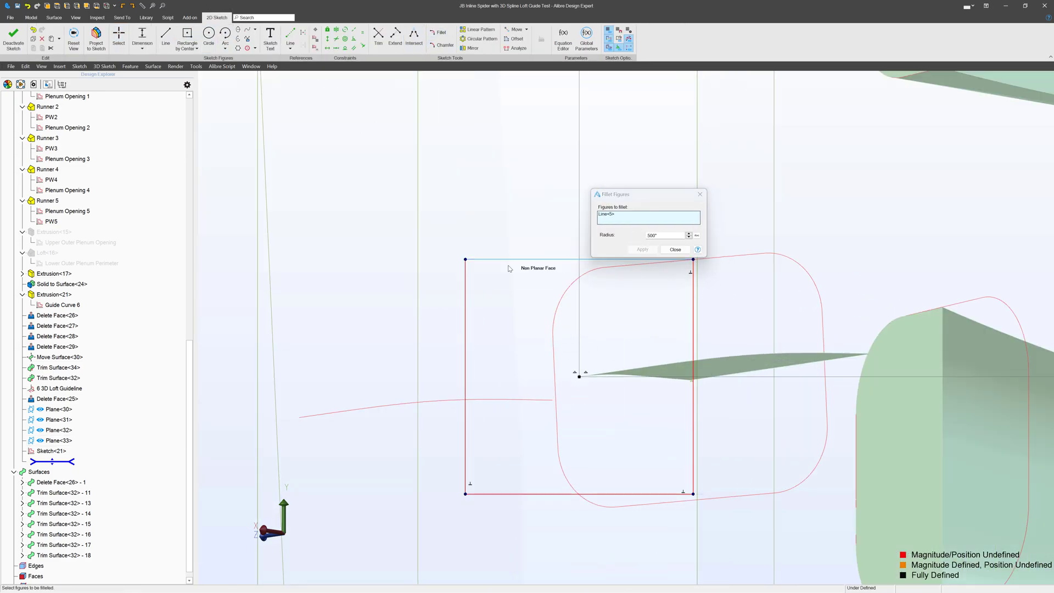
click(465, 293)
click(466, 291)
click(465, 296)
click(642, 249)
click(465, 351)
click(536, 494)
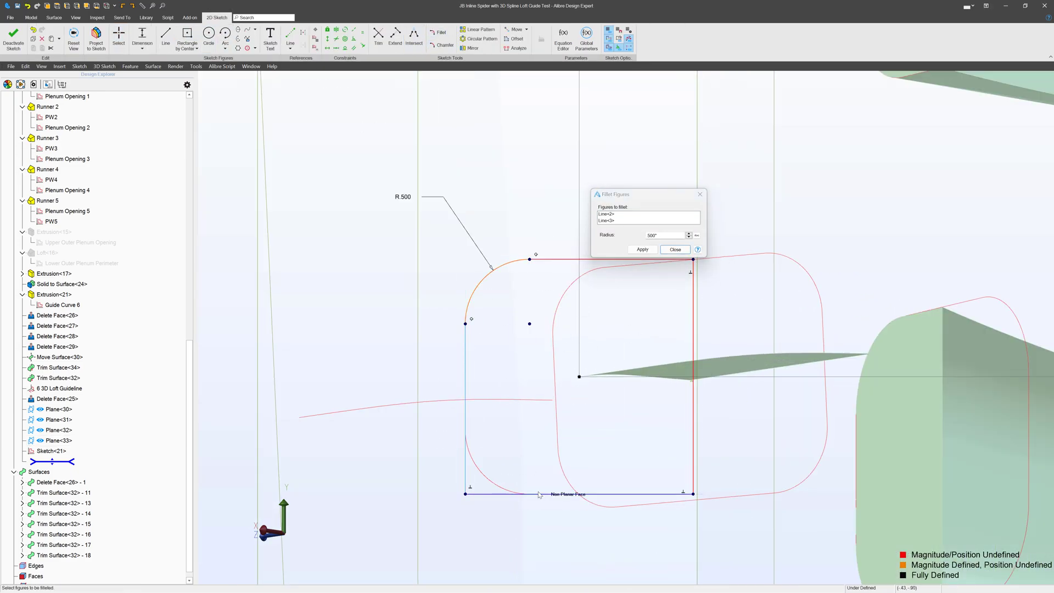
click(642, 249)
click(639, 259)
click(694, 313)
click(642, 250)
click(694, 443)
click(651, 494)
click(642, 249)
click(675, 249)
scroll(636, 346, down, 3)
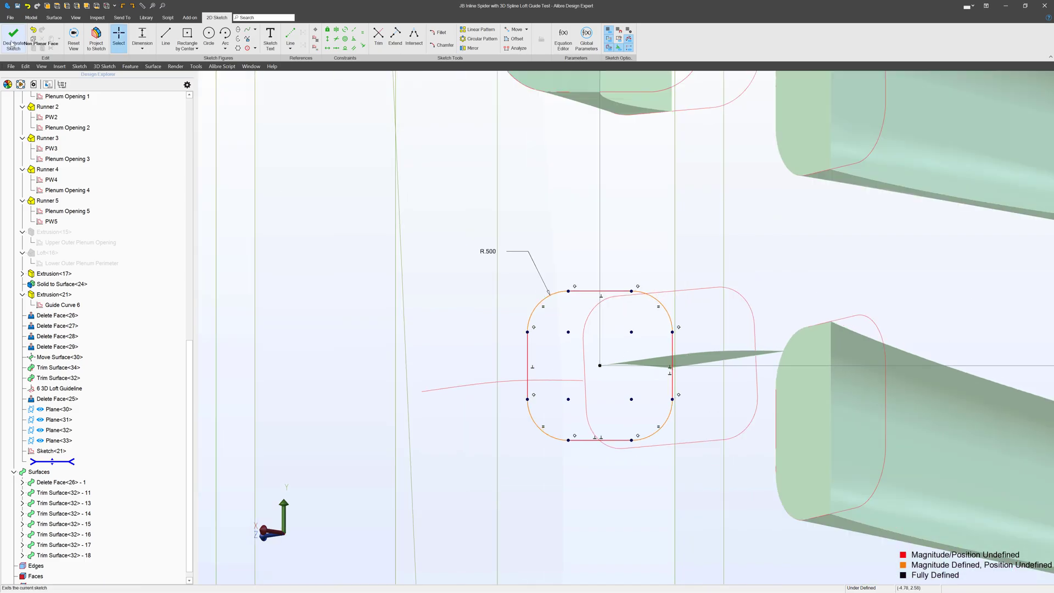
click(13, 39)
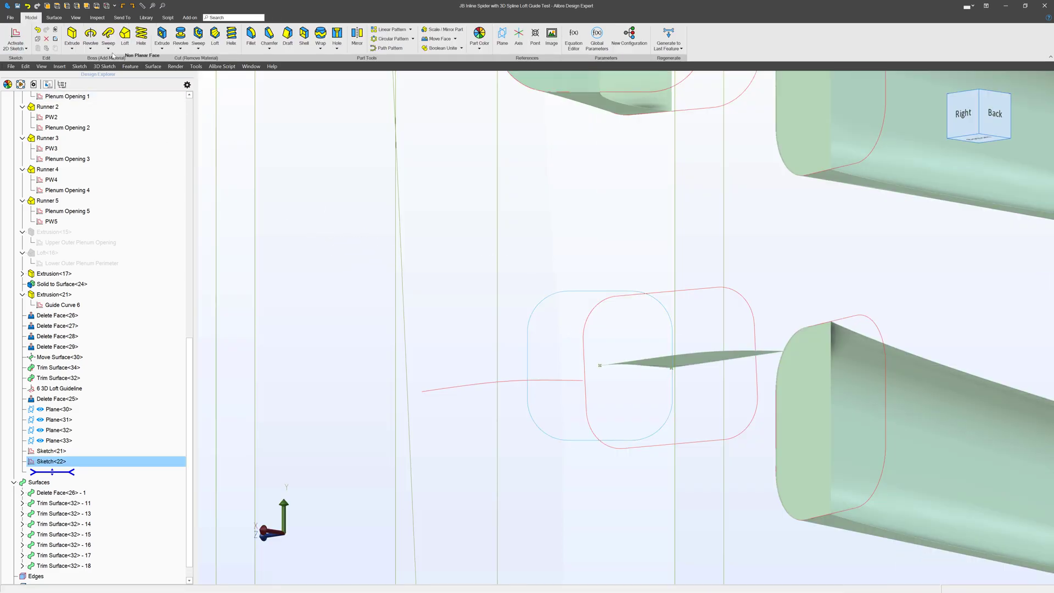
Start a boss loft using the rounded rectangles Sketch<21> and Sketch<22> as its cross sections.
click(124, 34)
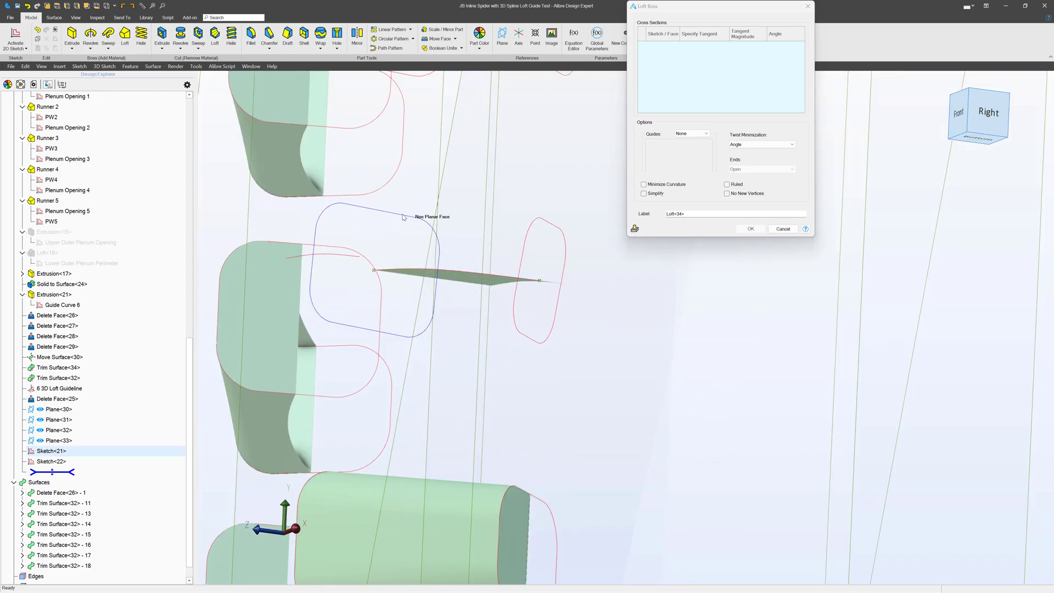
click(404, 217)
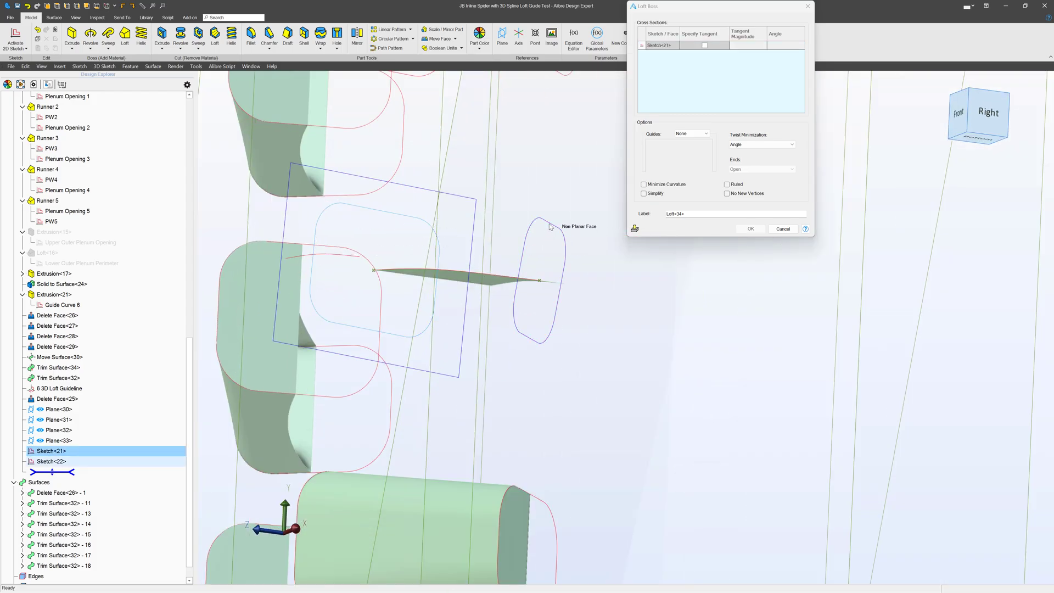
click(602, 196)
Set the loft's guide type to Centerline, choose the 6 3D Loft Guideline as the guide, and create the loft.
click(693, 133)
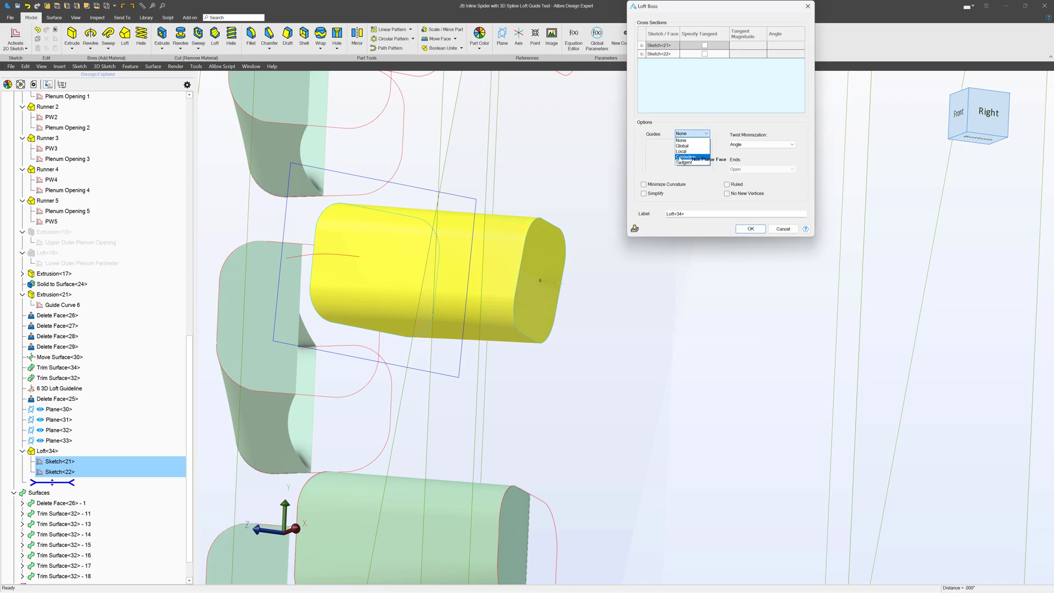
click(680, 157)
click(458, 272)
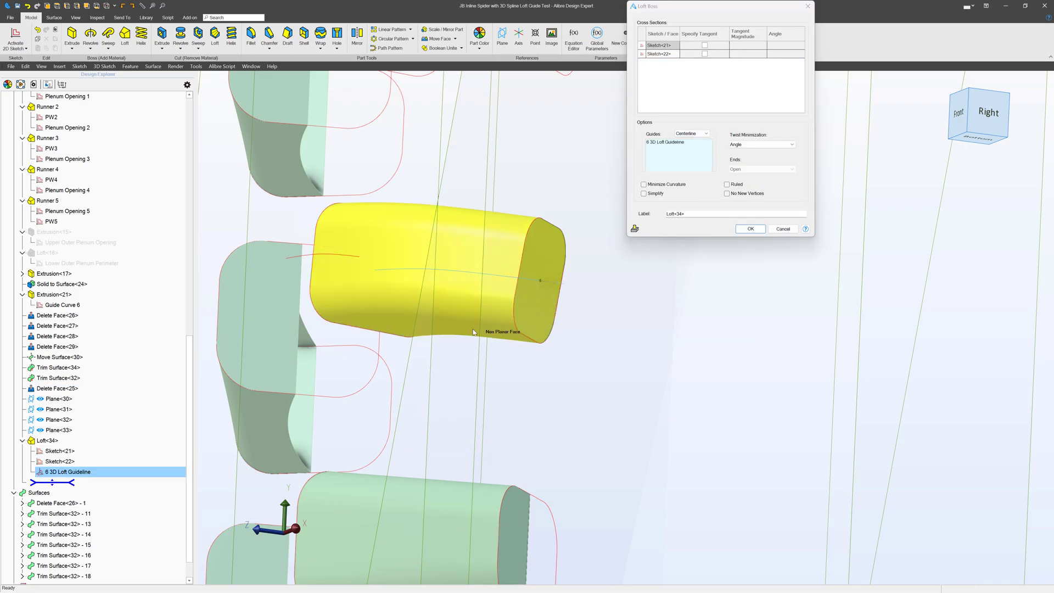
middle_drag(472, 332, 439, 311)
scroll(322, 301, down, 3)
scroll(589, 323, up, 5)
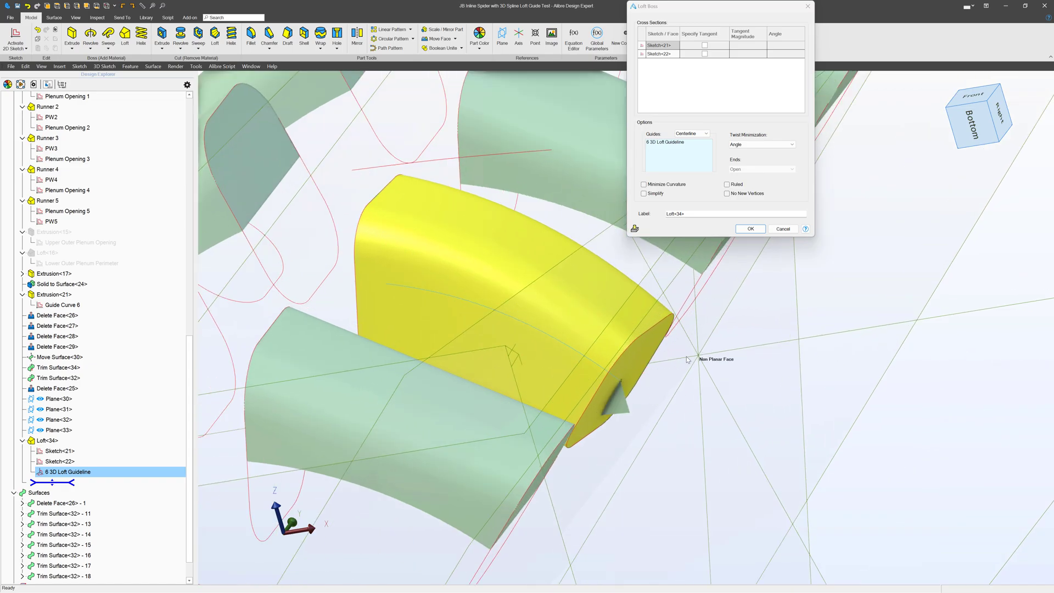
click(750, 229)
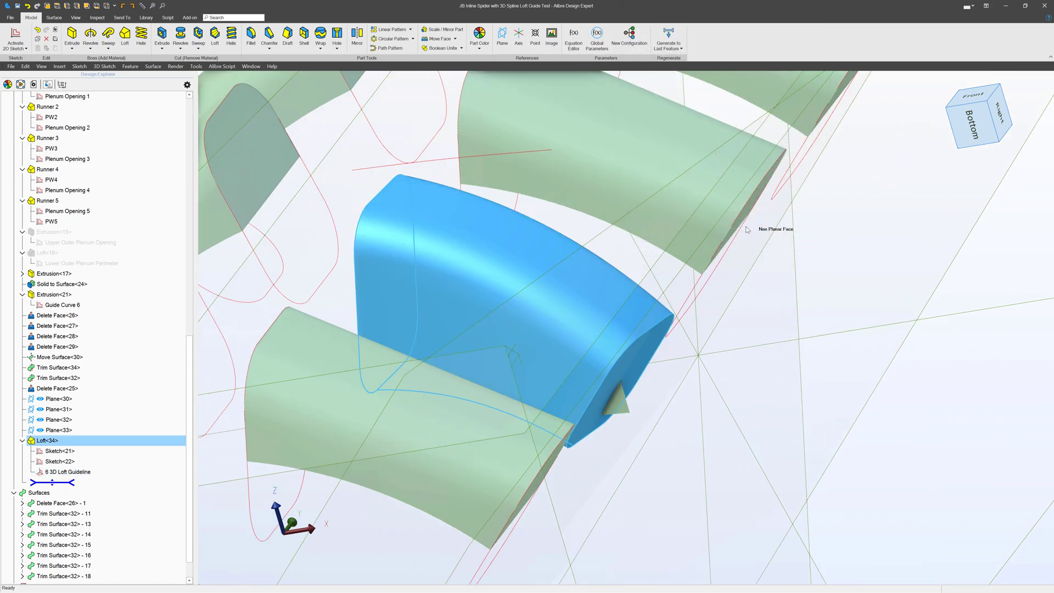